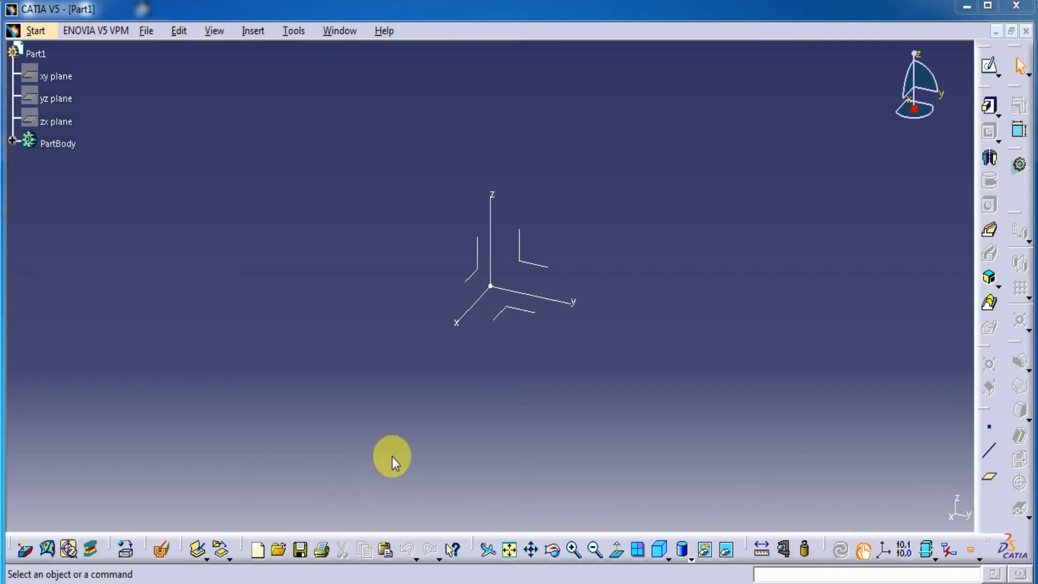
Start a sketch on the yz plane and draw a circle about 34 mm in diameter centred on the origin.
click(533, 265)
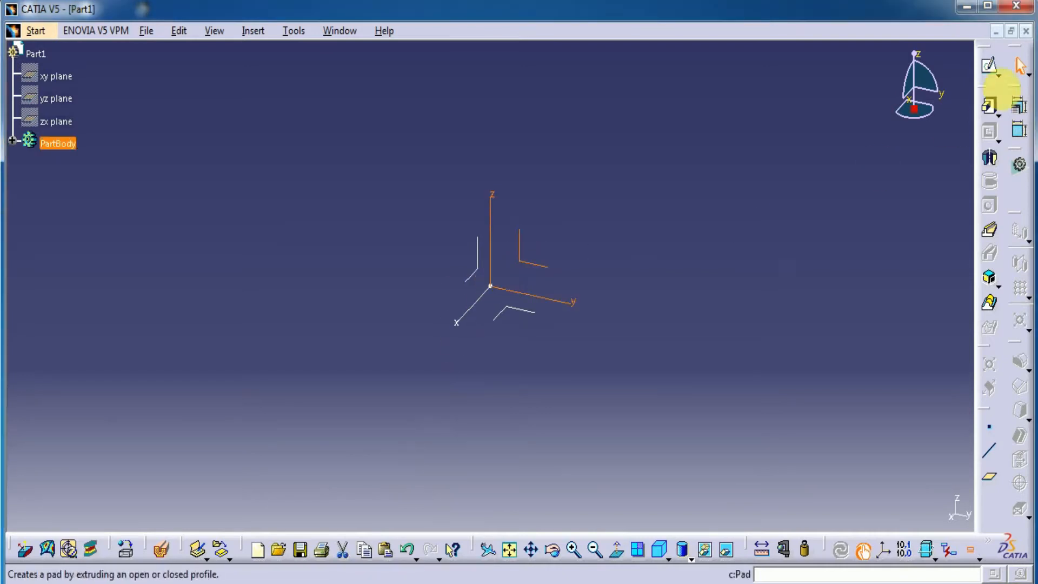
click(1003, 83)
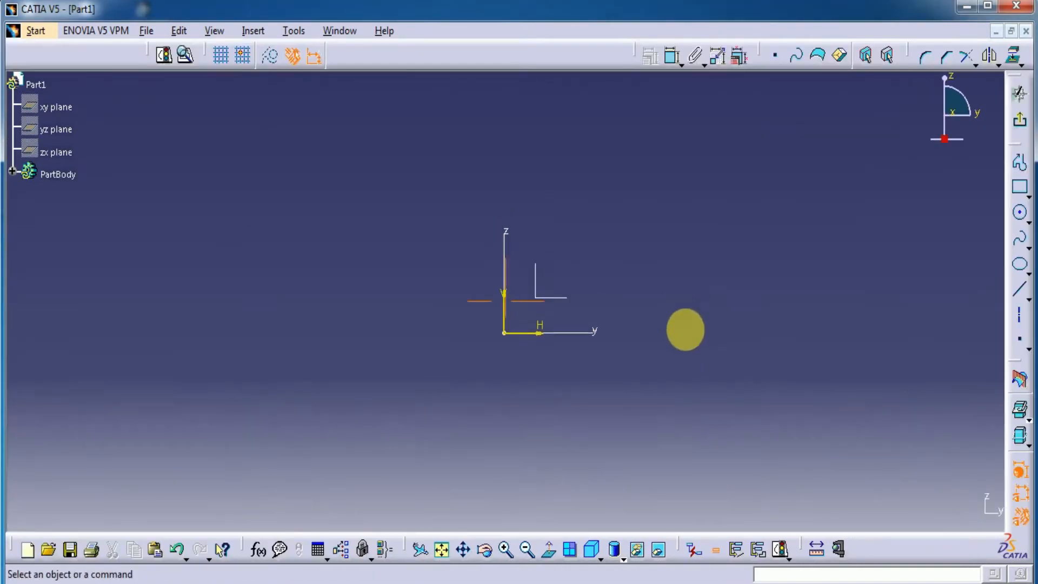
click(1020, 212)
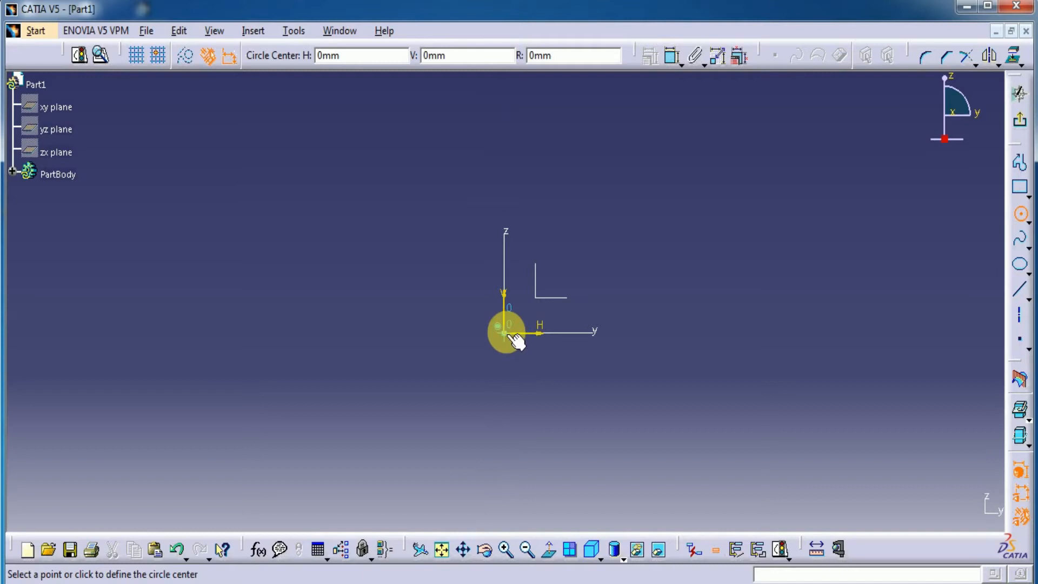
click(505, 333)
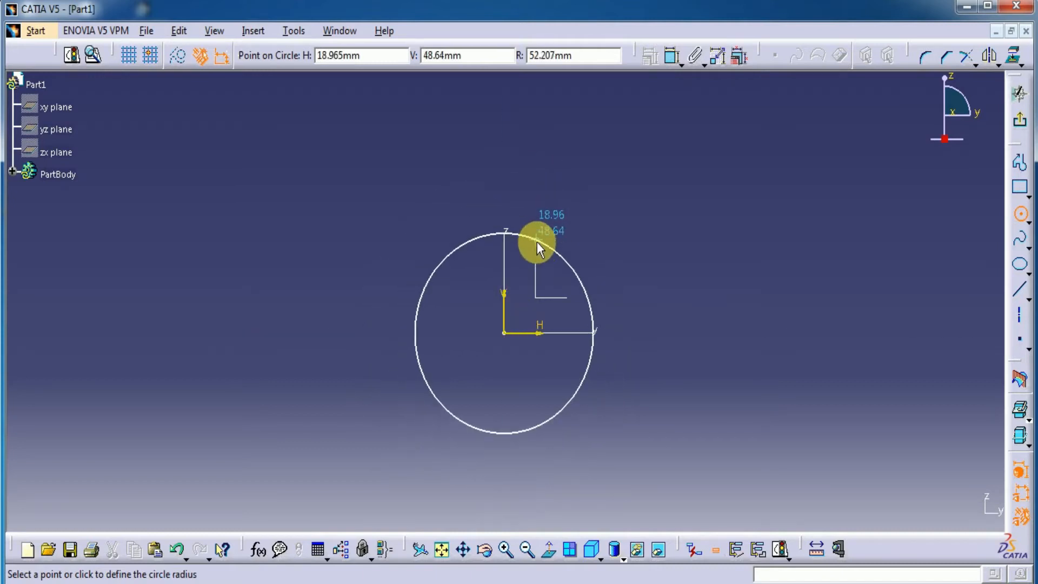
click(526, 313)
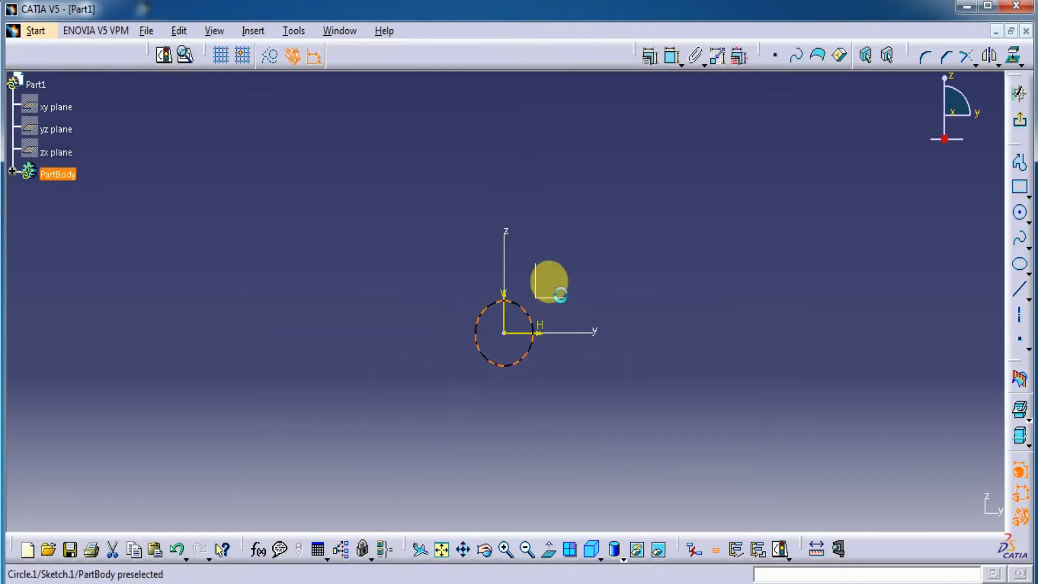
Draw two larger concentric circles about 61 mm and 90 mm in diameter centred on the origin.
click(1019, 212)
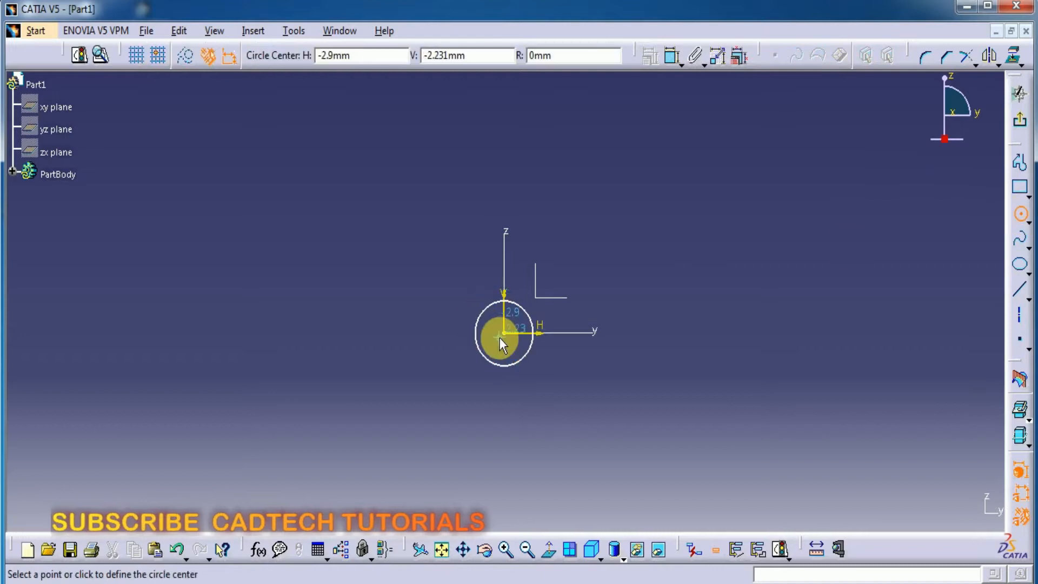
click(505, 333)
click(503, 281)
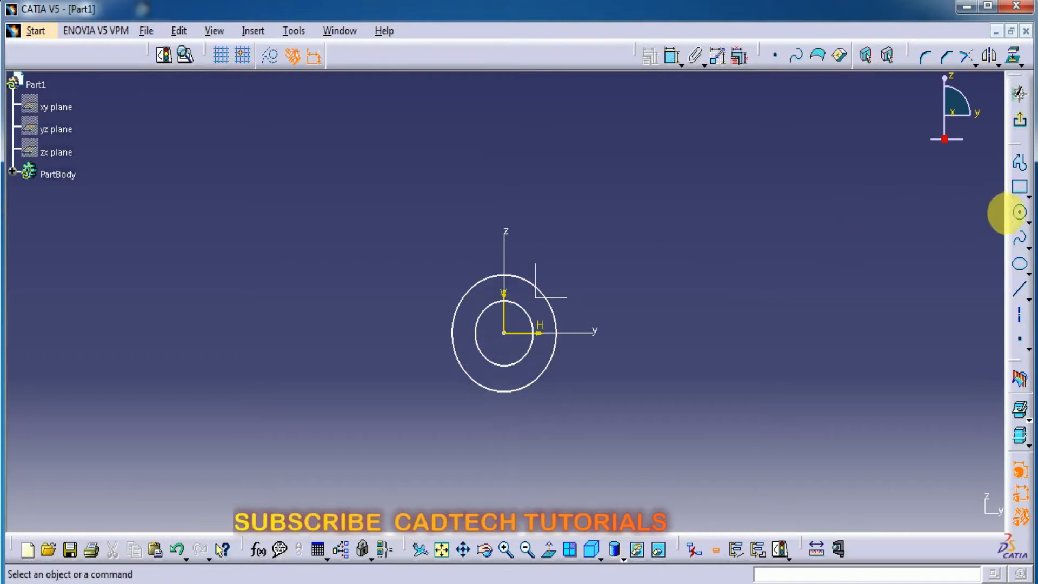
click(1019, 213)
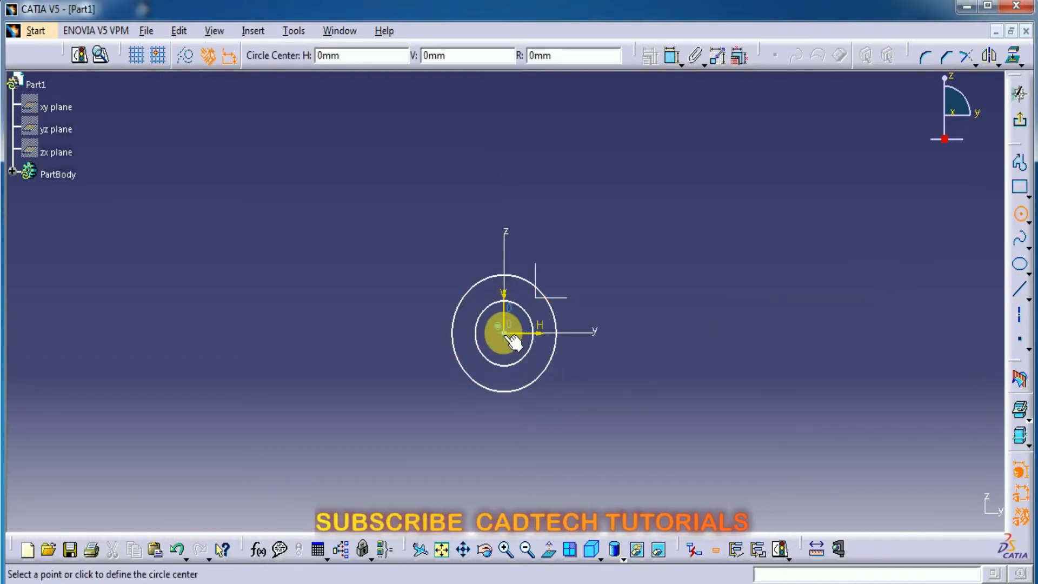
click(506, 334)
click(517, 248)
Dimension the innermost circle and set its diameter to 14 mm.
click(682, 64)
click(522, 357)
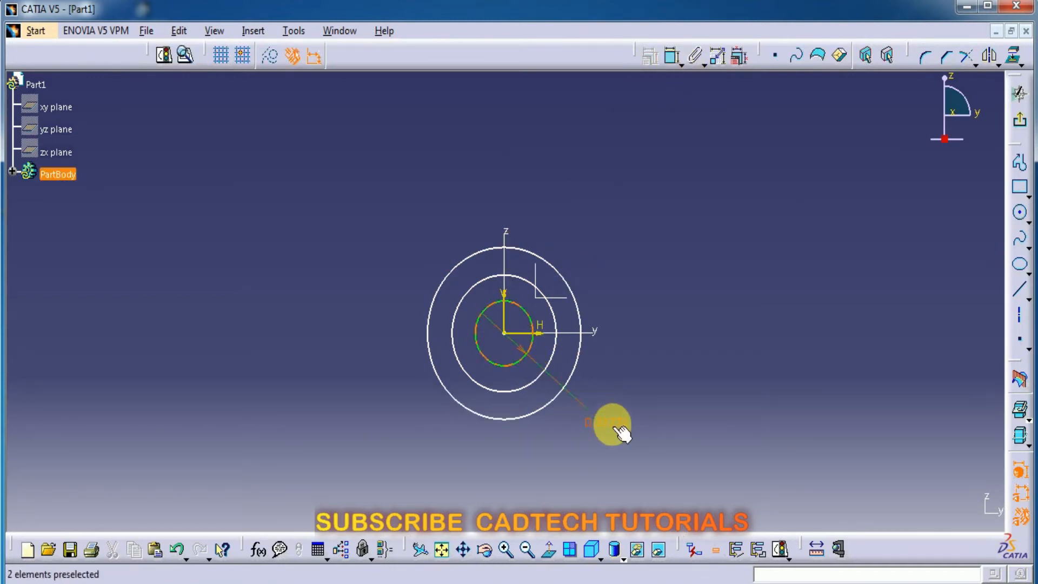
double_click(616, 427)
text(14)
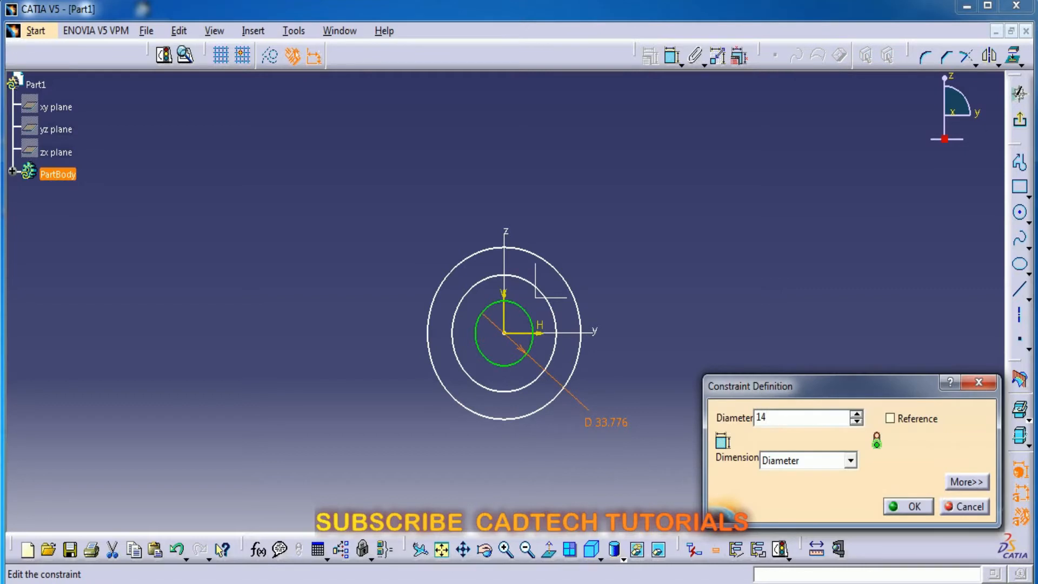
key(Return)
Dimension the middle circle and set its diameter to 15.24 mm.
click(673, 57)
click(549, 354)
click(605, 364)
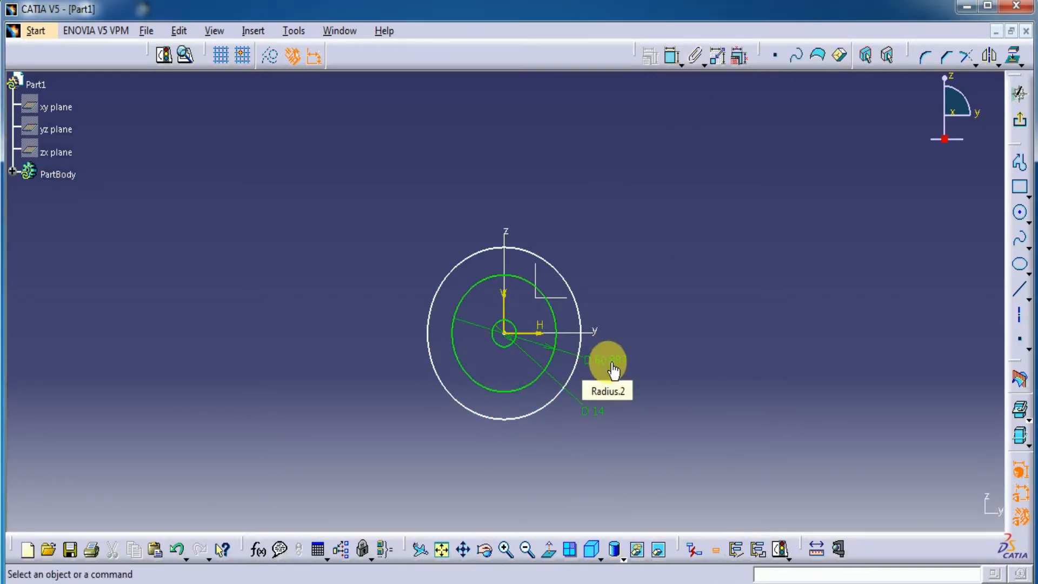
double_click(613, 365)
text(15.24)
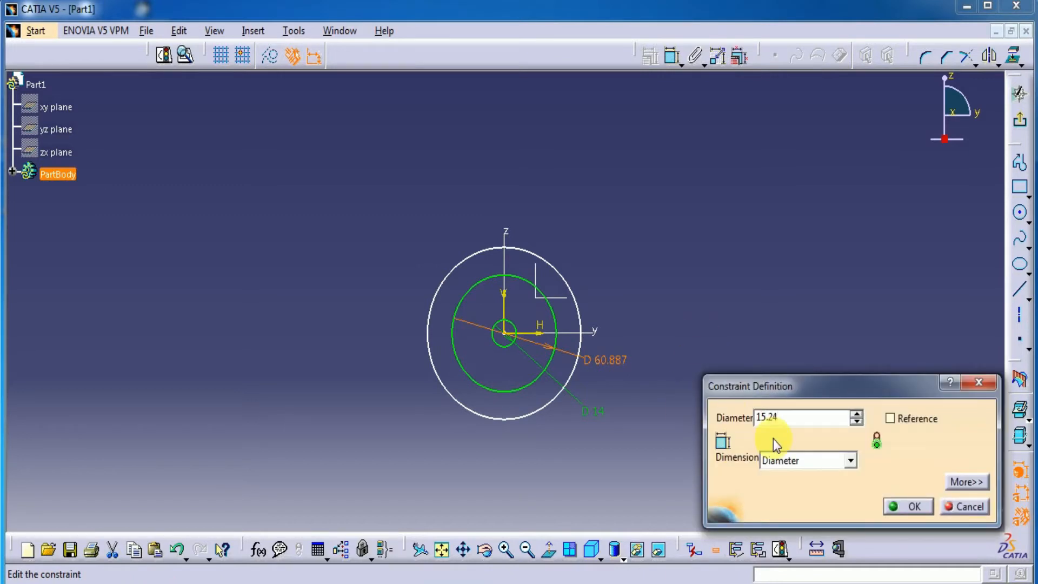
click(910, 507)
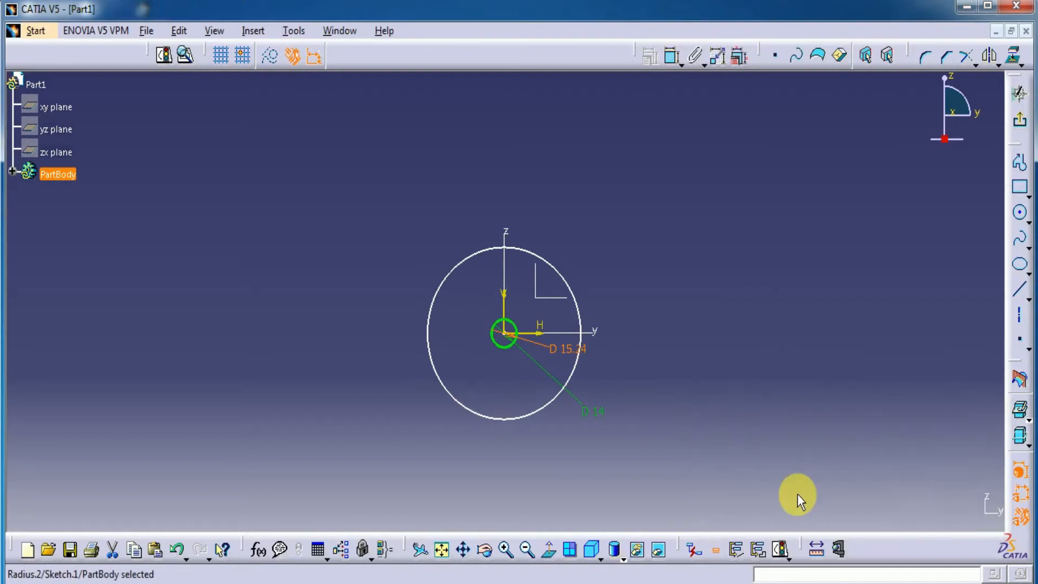
Dimension the outermost circle and set its diameter to 16.51 mm.
click(571, 296)
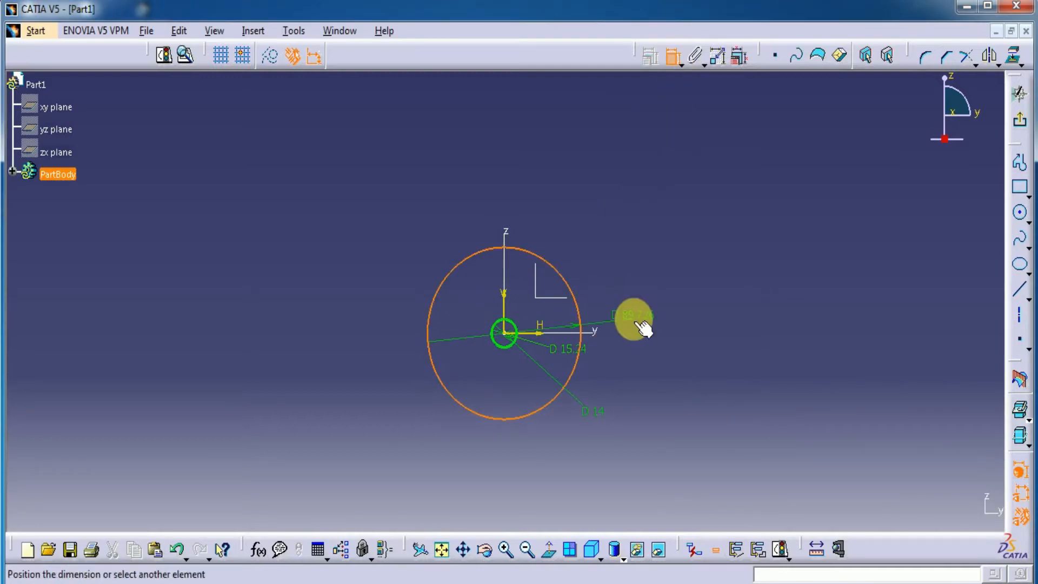
click(643, 325)
double_click(632, 306)
text(16.51)
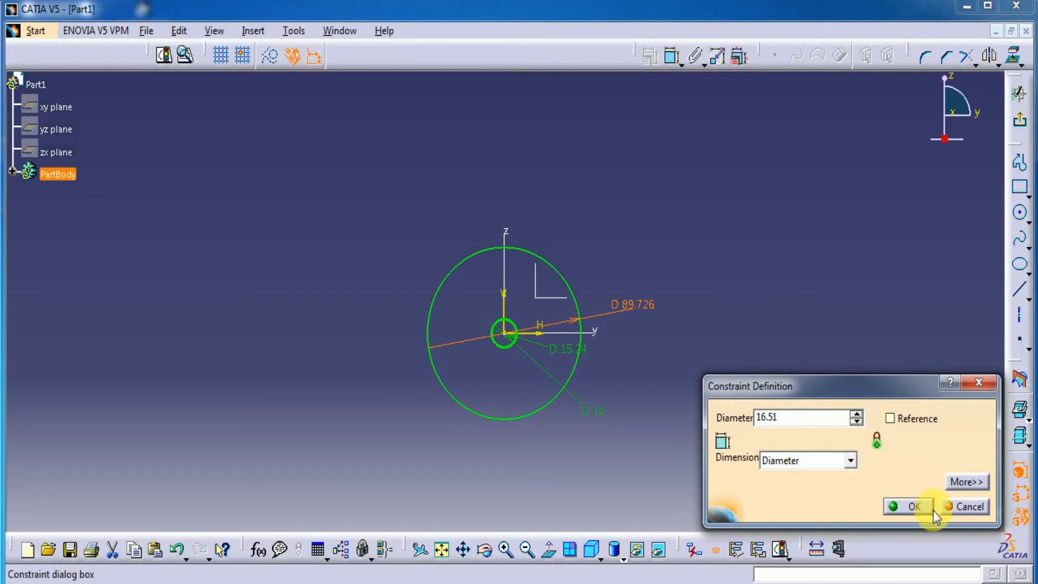
click(913, 506)
Work out 360 divided by 24 in the Windows Calculator and close it.
click(444, 550)
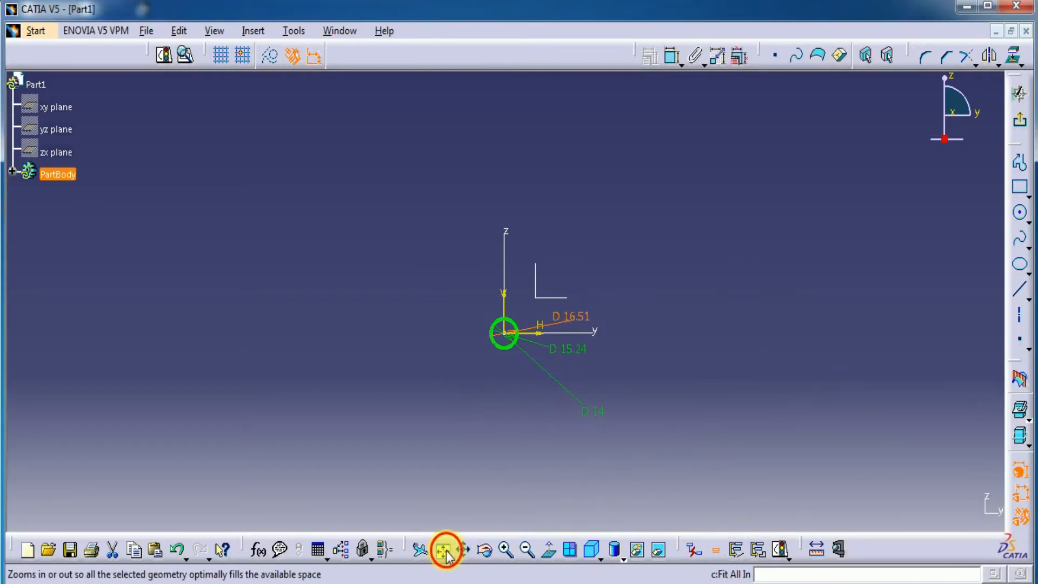
mouse_move(371, 329)
ctrl+middle_down()
mouse_move(346, 167)
mouse_move(747, 504)
mouse_move(572, 493)
mouse_move(485, 343)
ctrl+middle_up()
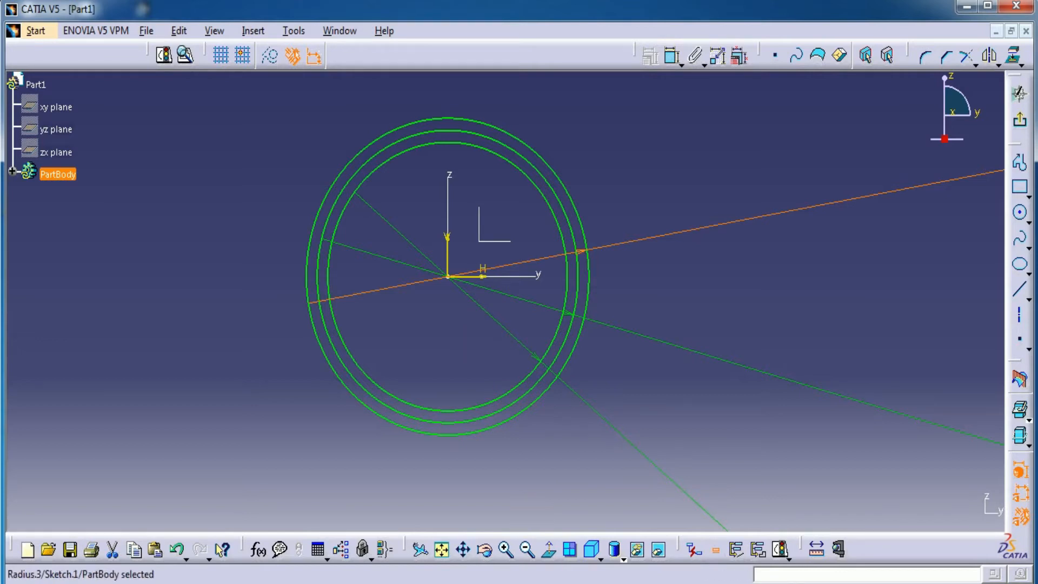
key(3)
key(6)
key(0)
key(slash)
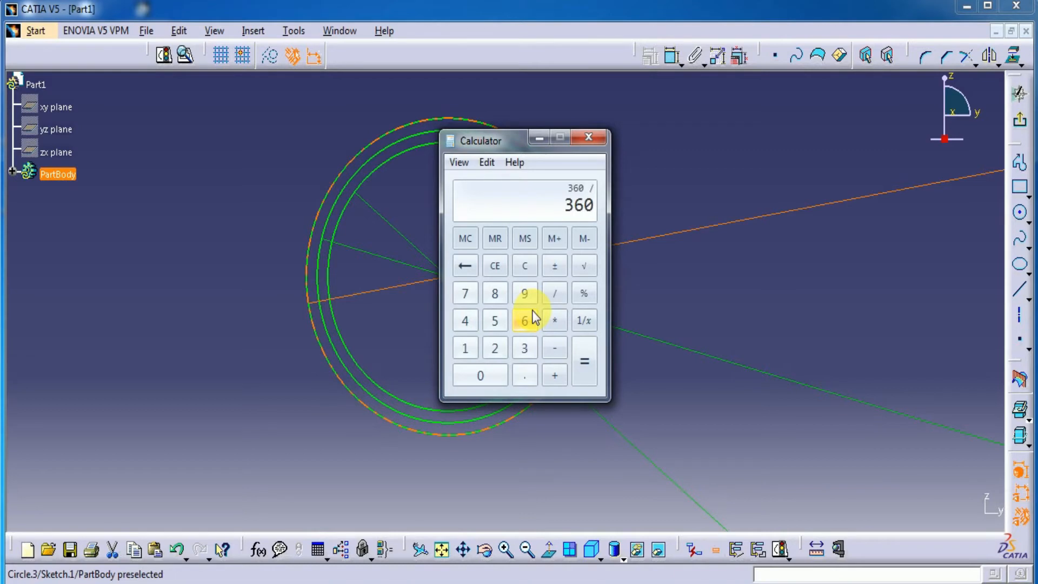
text(24)
key(Return)
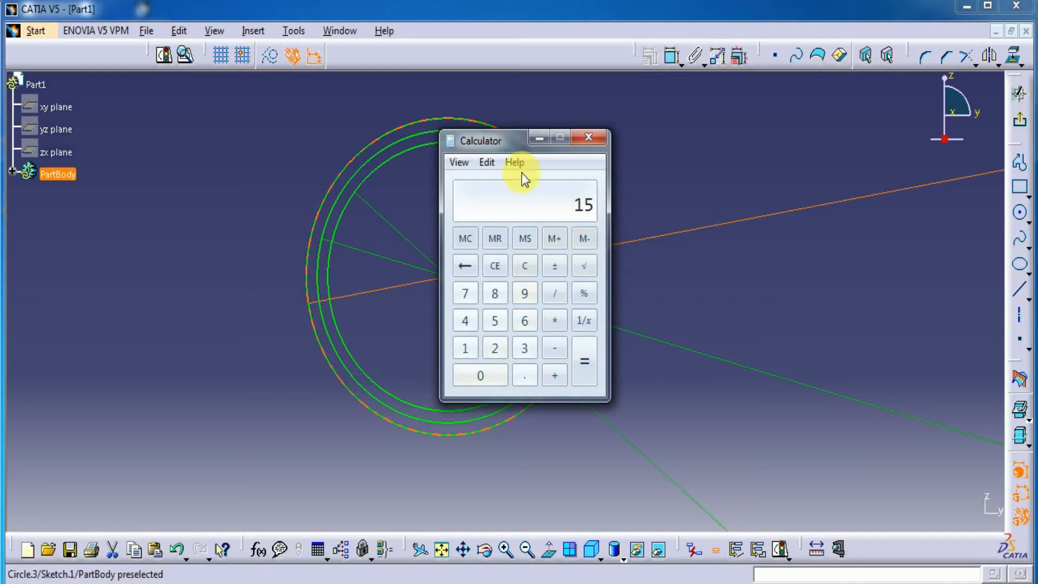
click(588, 138)
Draw two lines from the origin past the outer circle, about 20° and 39° clockwise from the vertical axis.
middle_drag(655, 204, 670, 273)
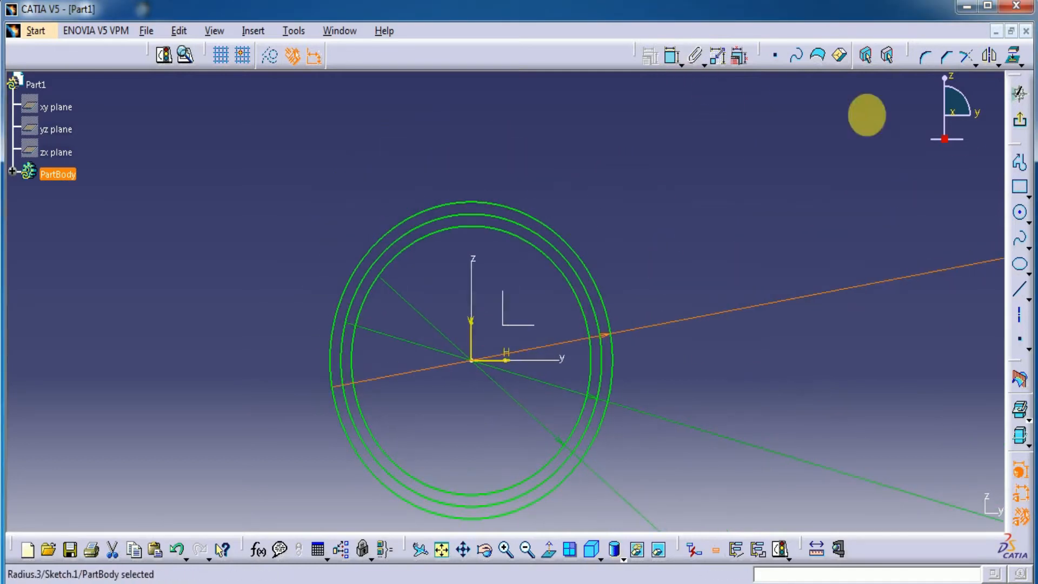
click(1019, 290)
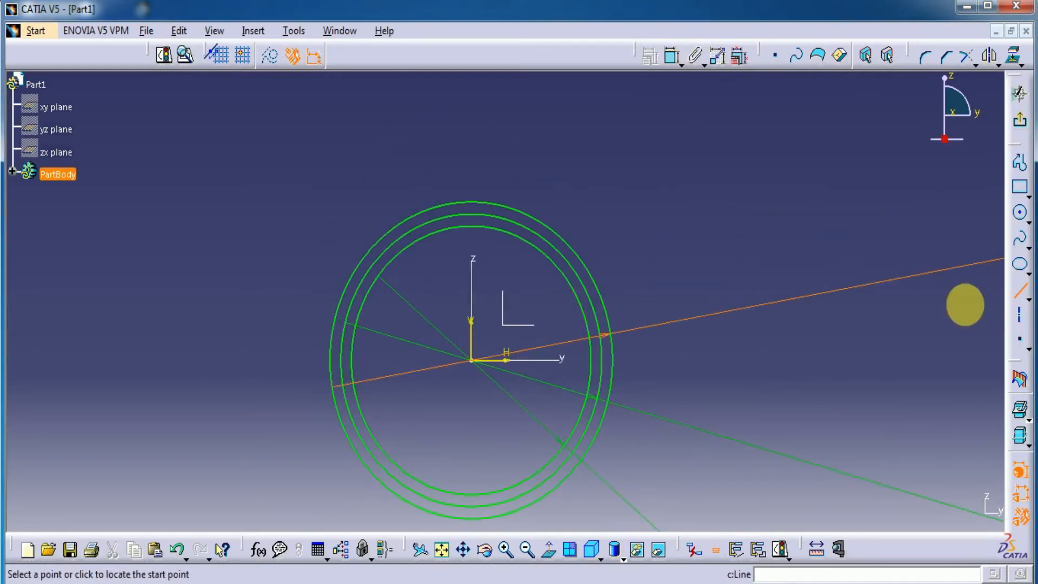
click(471, 361)
click(536, 167)
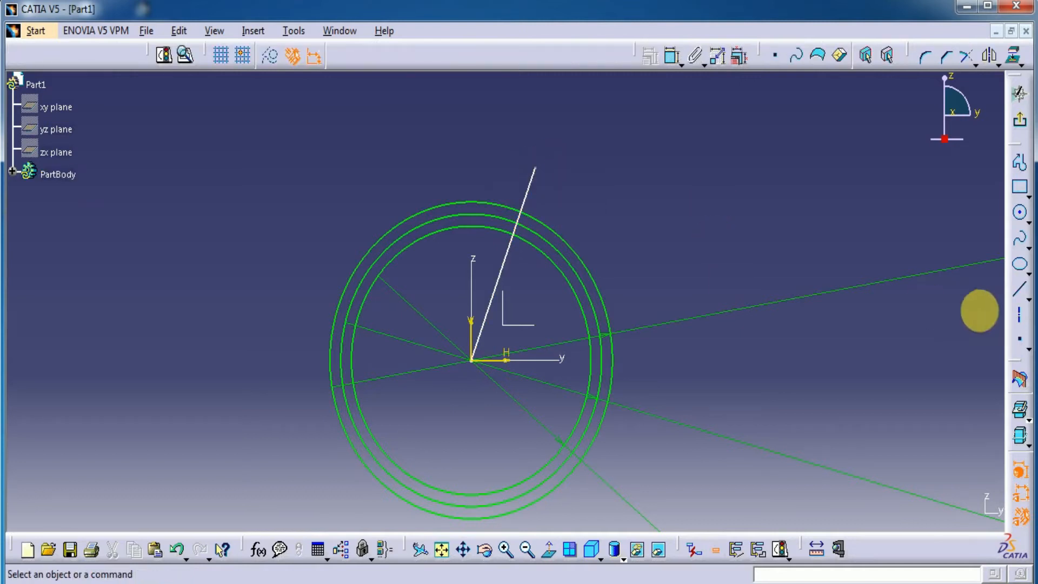
click(1019, 290)
click(472, 361)
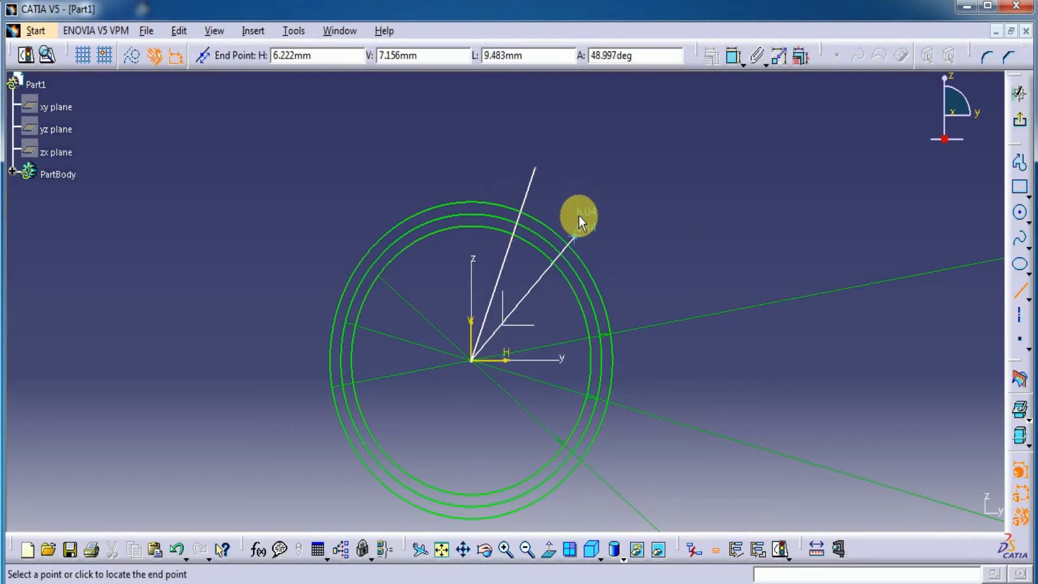
click(584, 204)
Dimension the angle between the vertical axis and the first radial line and set it to 15°.
click(673, 56)
click(479, 277)
click(517, 230)
double_click(503, 143)
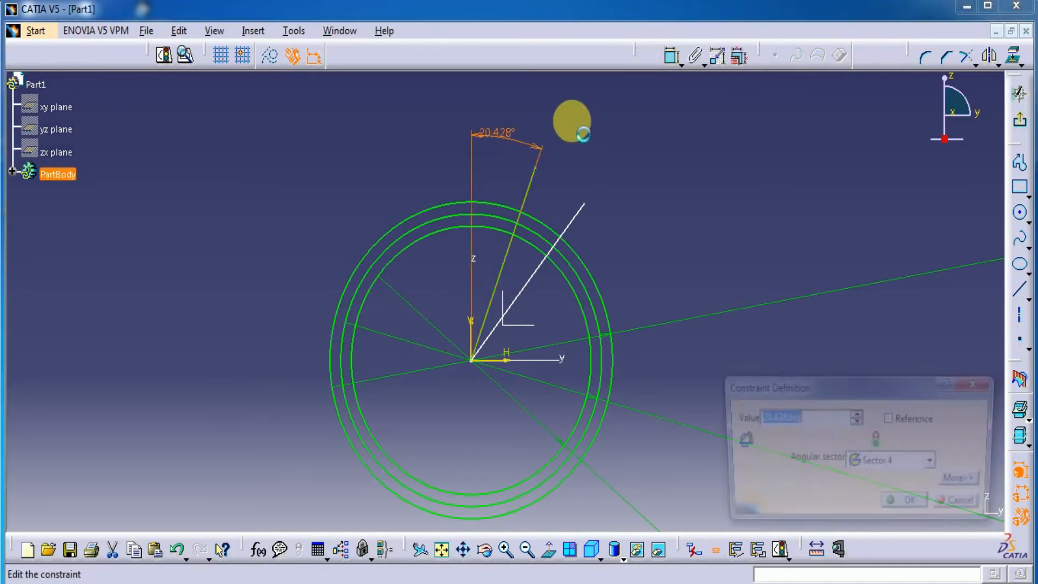
text(15)
key(Return)
Dimension the angle between the two radial lines and set it to 15°.
click(670, 56)
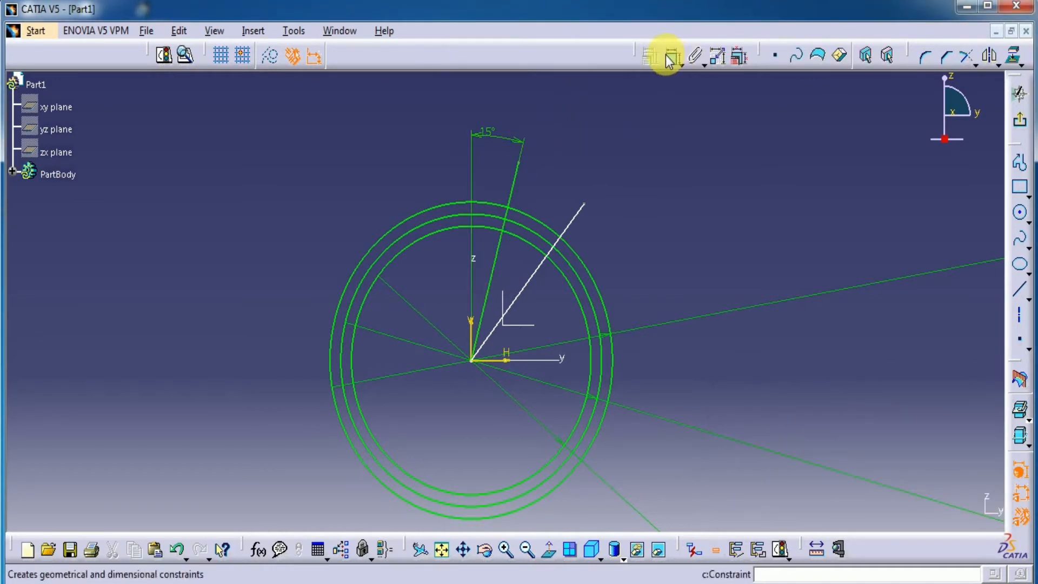
click(516, 172)
click(570, 225)
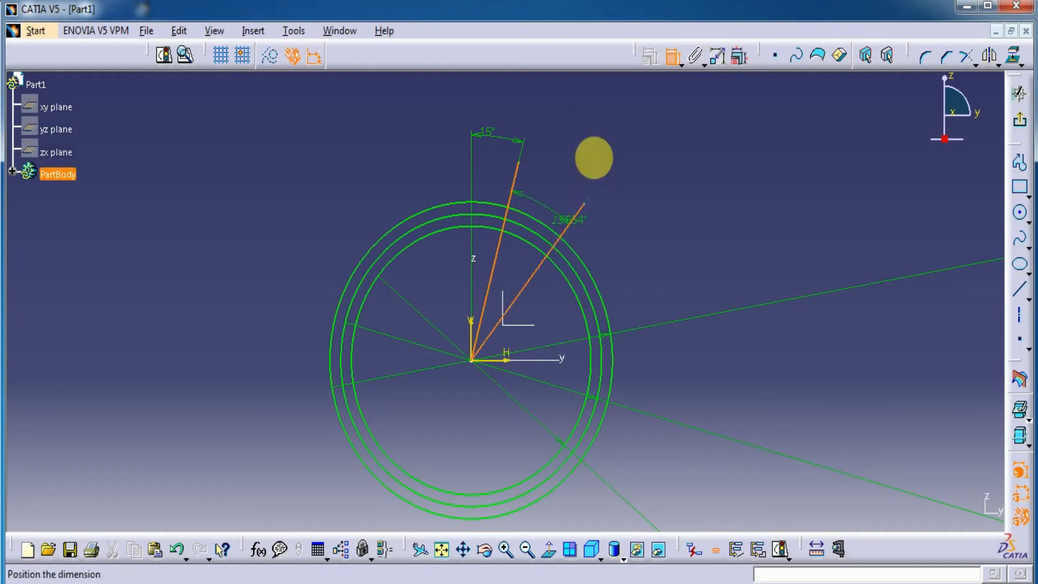
click(598, 130)
double_click(609, 130)
text(15)
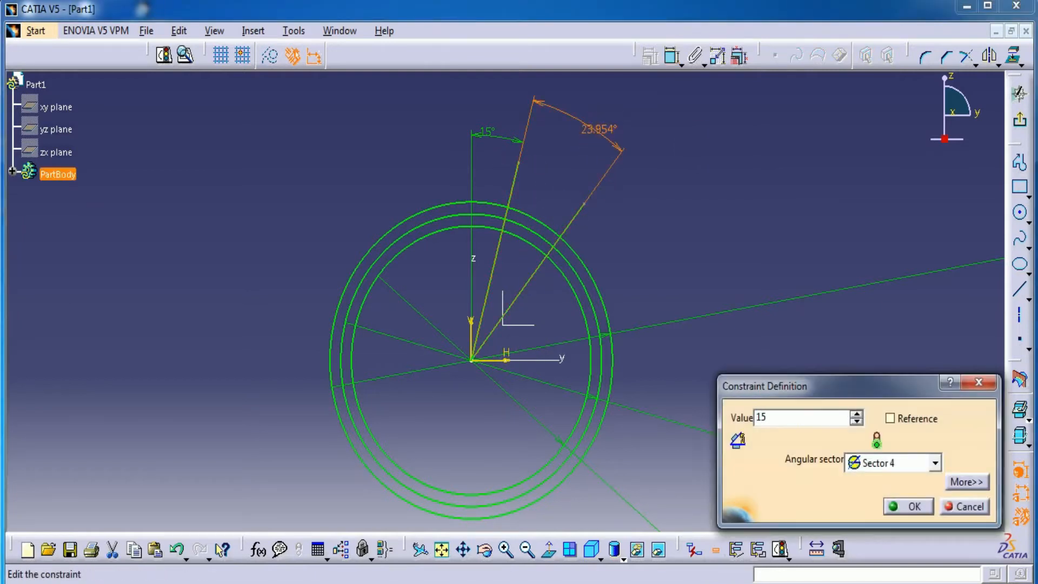
key(Return)
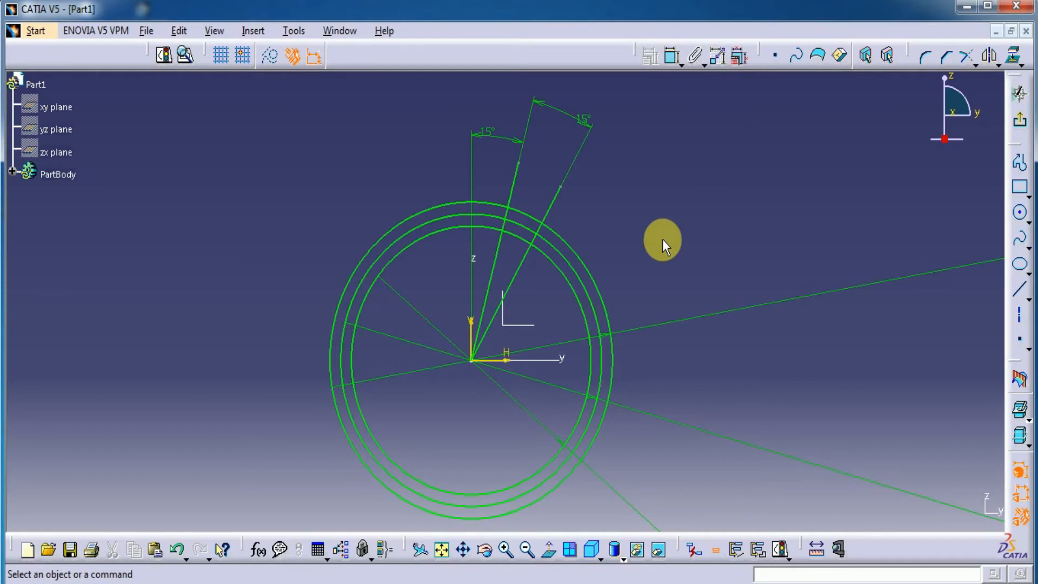
Convert both radial lines to construction elements.
click(553, 204)
ctrl+click(513, 180)
click(270, 55)
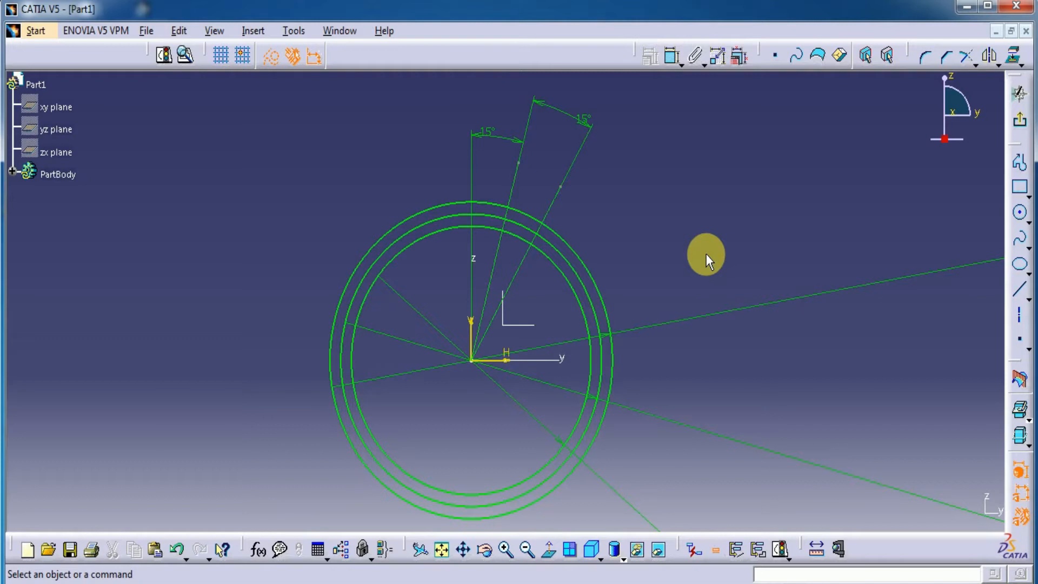
Draw a construction rectangle about 1.2 mm wide across the vertical axis just above the outer circle, turning construction mode off.
middle_drag(706, 254, 782, 295)
click(1019, 186)
click(474, 161)
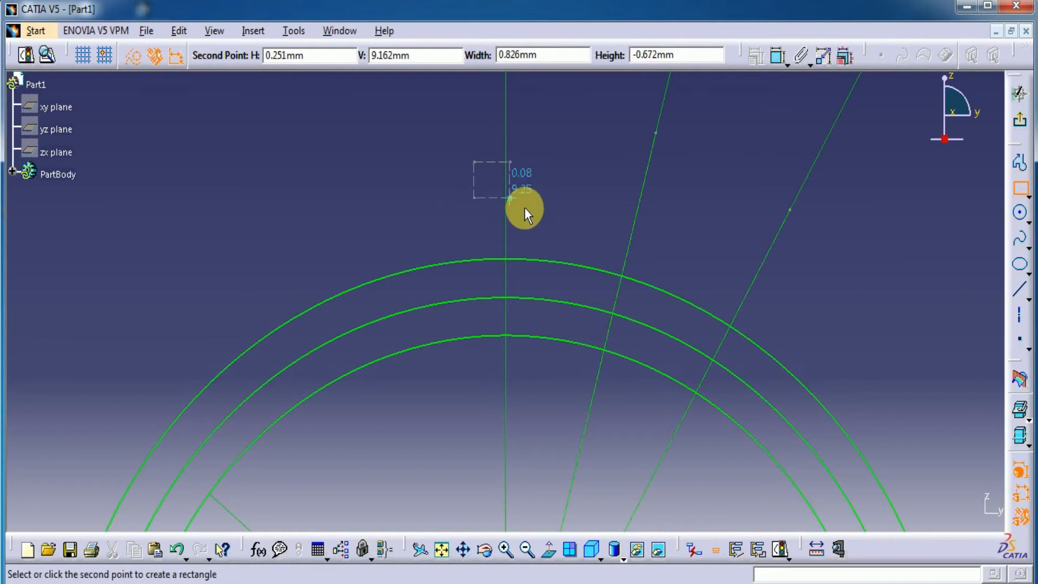
click(136, 60)
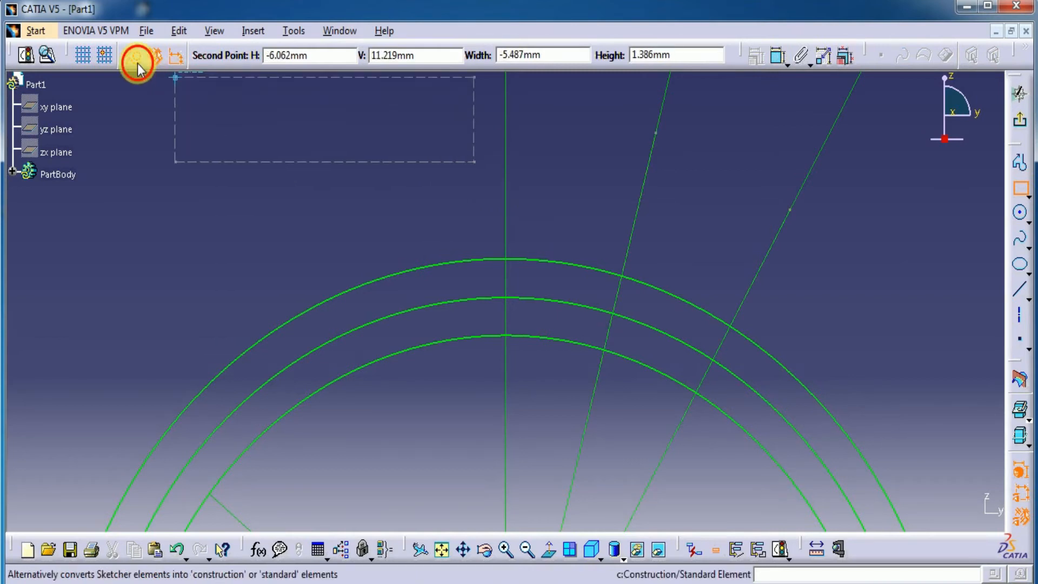
click(542, 240)
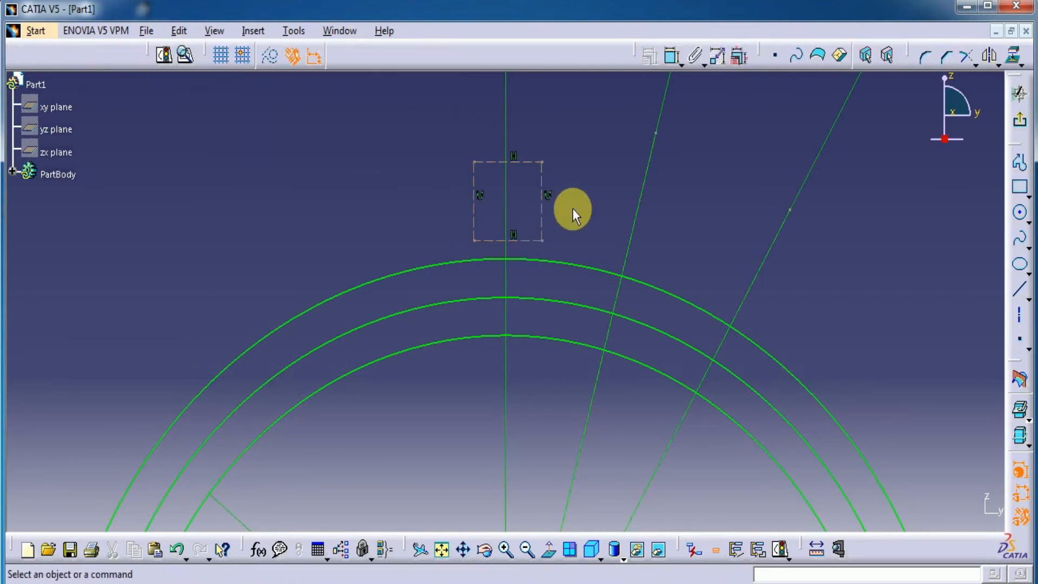
Dimension the rectangle's width and set it to 0.997 mm.
click(670, 55)
click(542, 215)
click(578, 133)
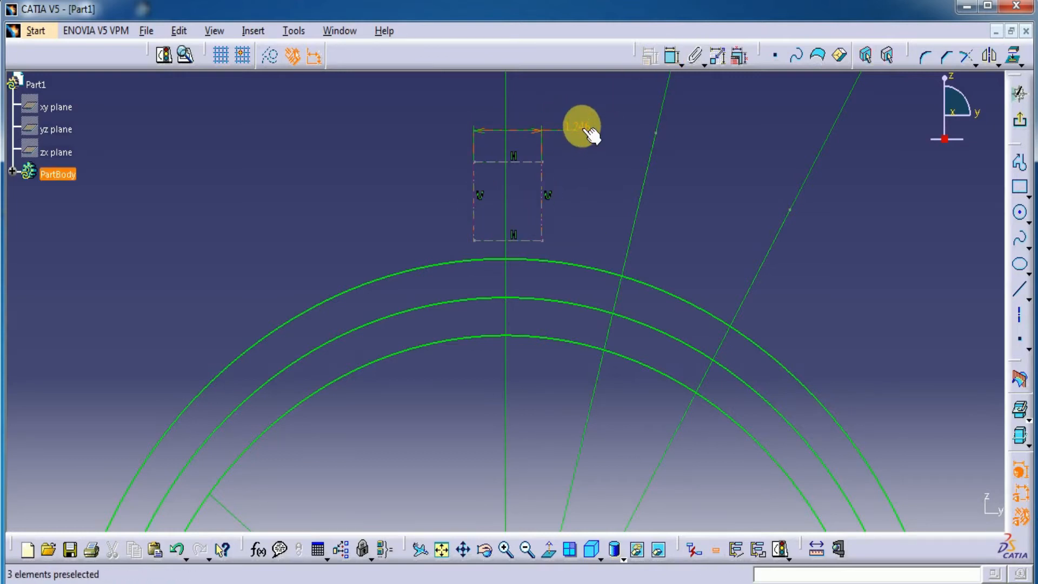
double_click(581, 138)
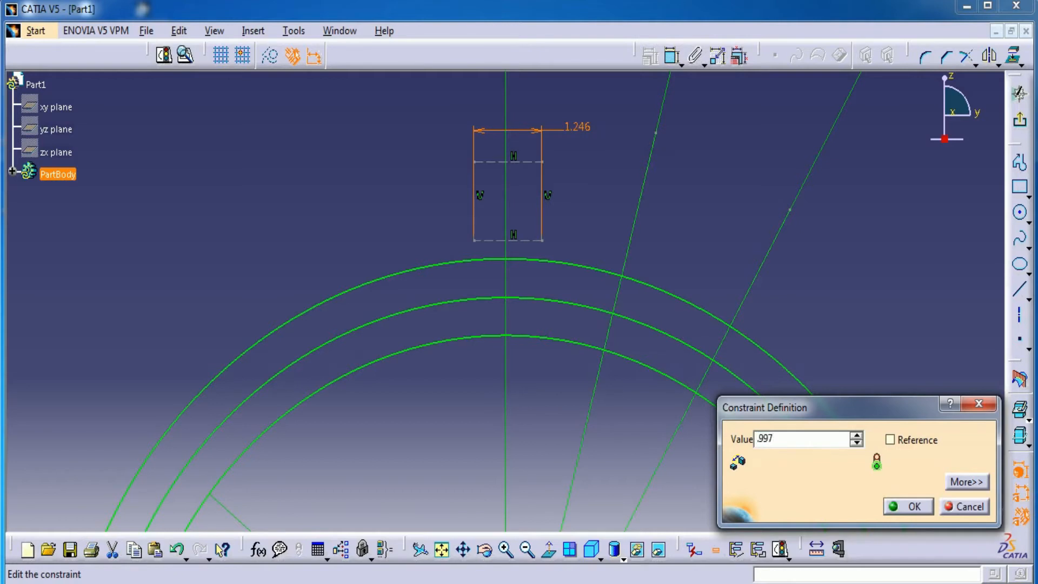
text(.997)
key(Return)
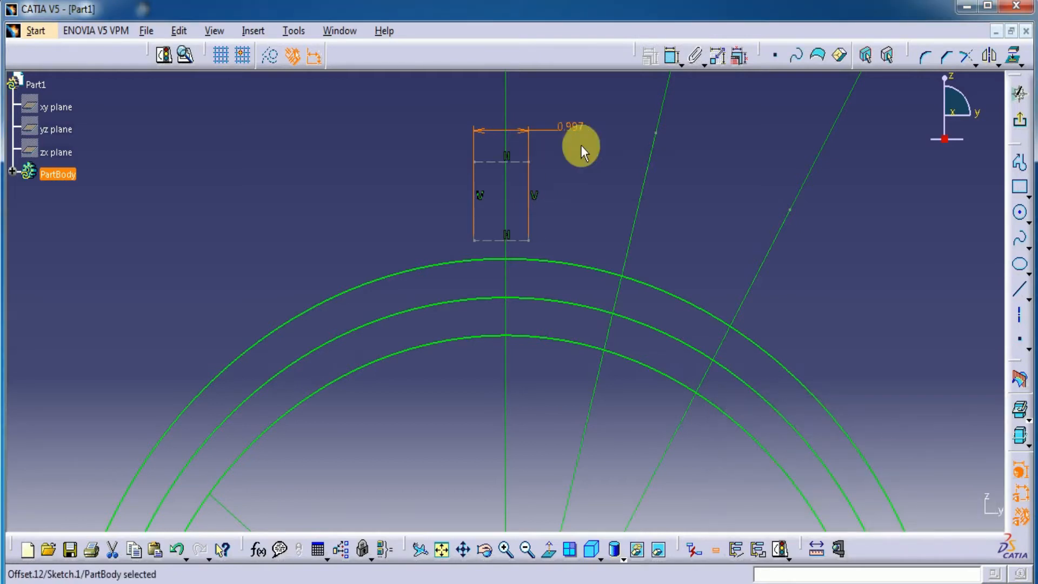
Set the rectangle's width to 1 mm and constrain its two vertical sides symmetric about the vertical axis.
double_click(569, 124)
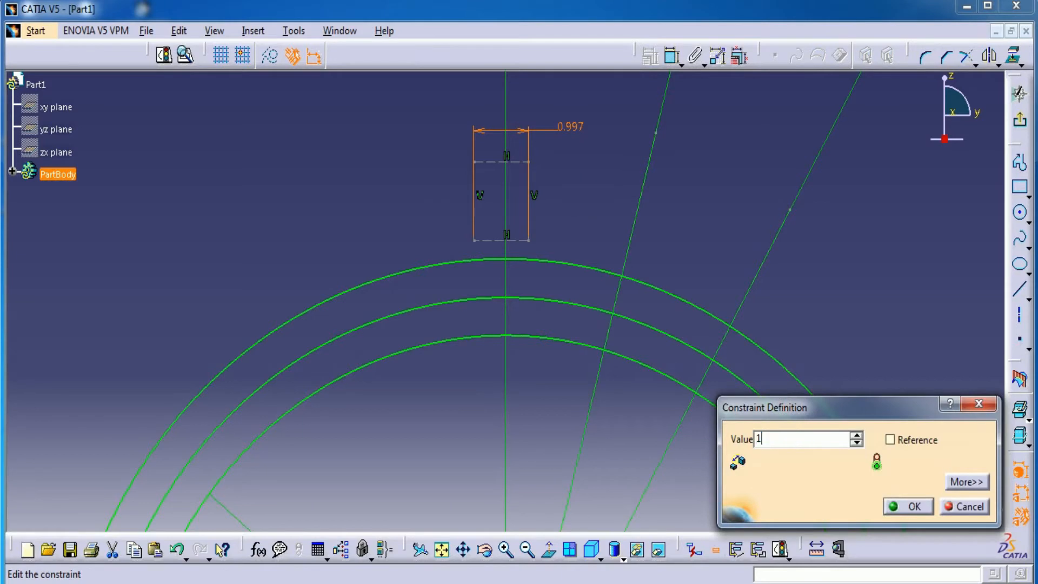
key(Return)
click(671, 56)
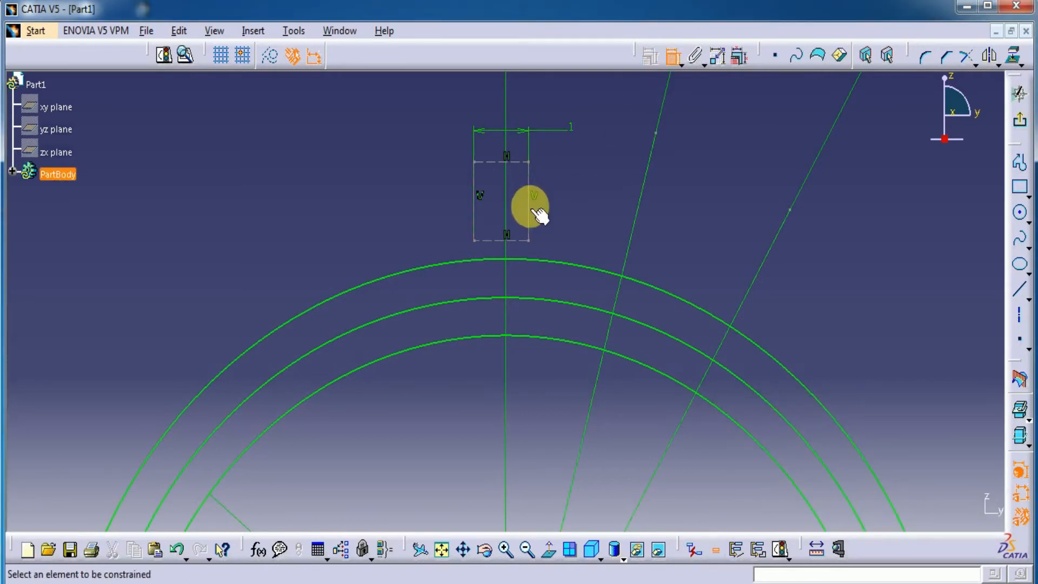
click(530, 208)
click(474, 208)
right_click(561, 160)
click(606, 324)
middle_drag(563, 373, 566, 154)
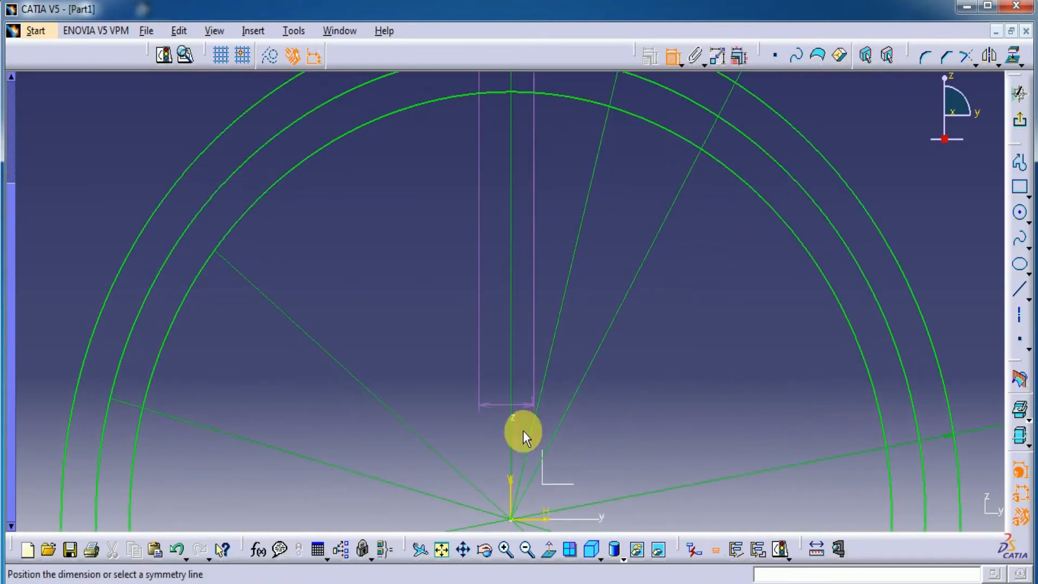
click(510, 490)
Reposition the rectangle's lower edge just below the inner circle and its upper edge just above the outer circle.
mouse_move(545, 177)
middle_down()
mouse_move(527, 370)
mouse_move(548, 190)
middle_up()
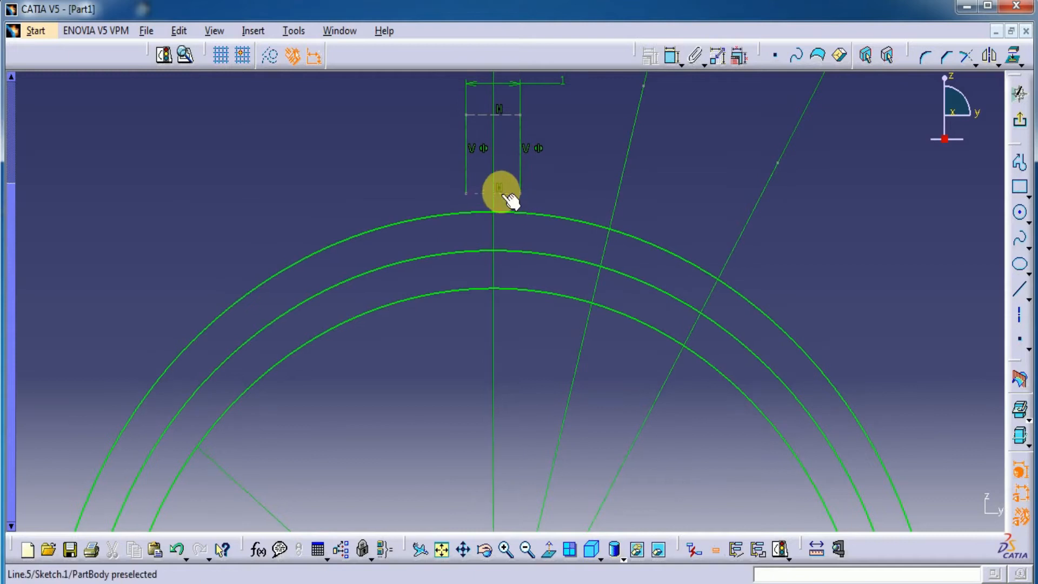
drag(498, 196, 507, 311)
drag(507, 115, 511, 190)
ctrl+middle_drag(505, 315, 500, 227)
middle_click(502, 246)
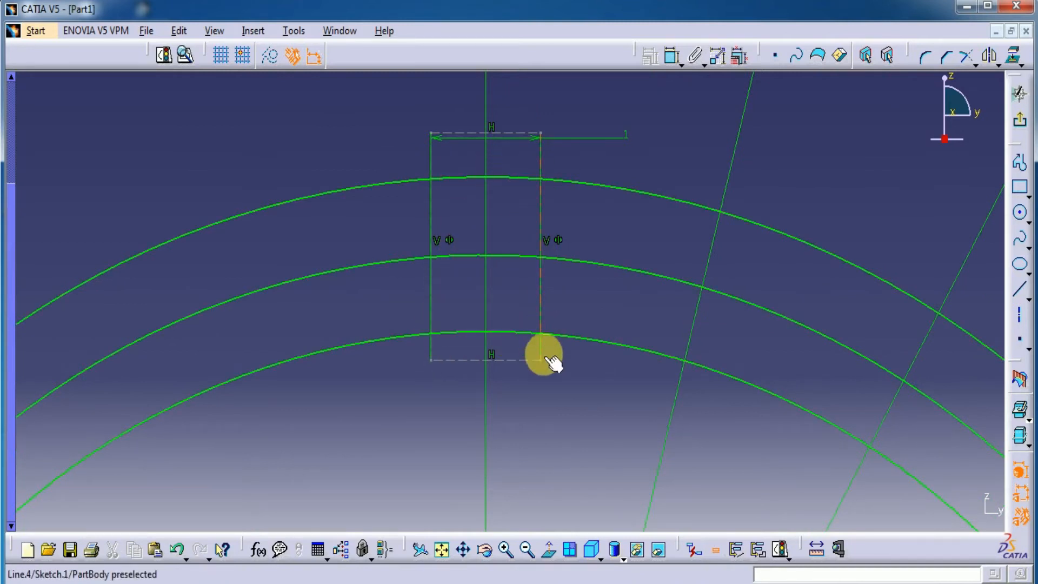
Draw the first tooth's two flanks as three-point splines from the rectangle's sides on the inner circle, tapering inward to the outer circle.
mouse_move(563, 384)
ctrl+middle_down()
mouse_move(561, 355)
mouse_move(551, 413)
mouse_move(520, 398)
ctrl+middle_up()
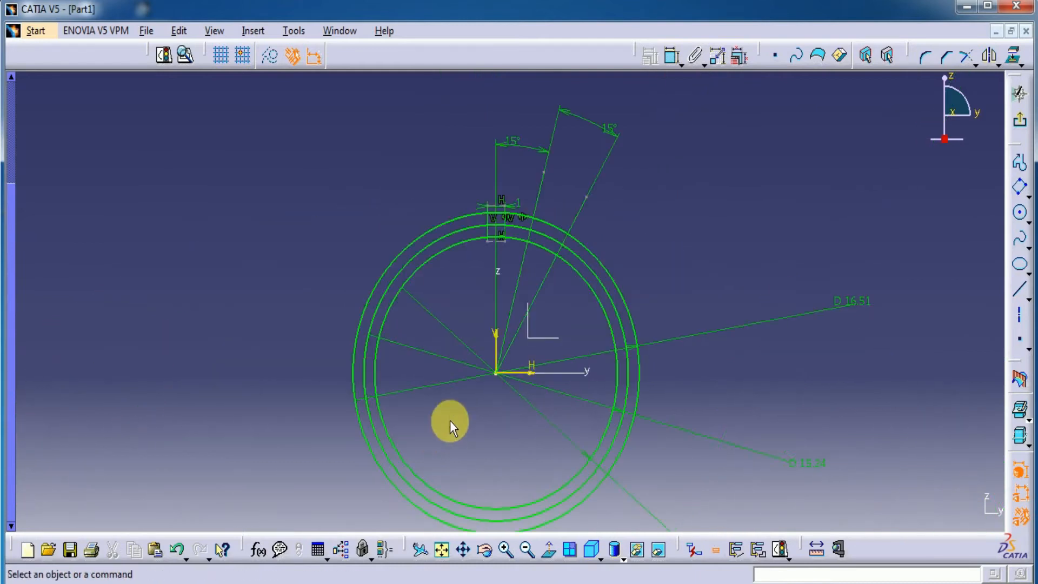
mouse_move(450, 420)
ctrl+middle_down()
mouse_move(460, 283)
mouse_move(551, 528)
ctrl+middle_up()
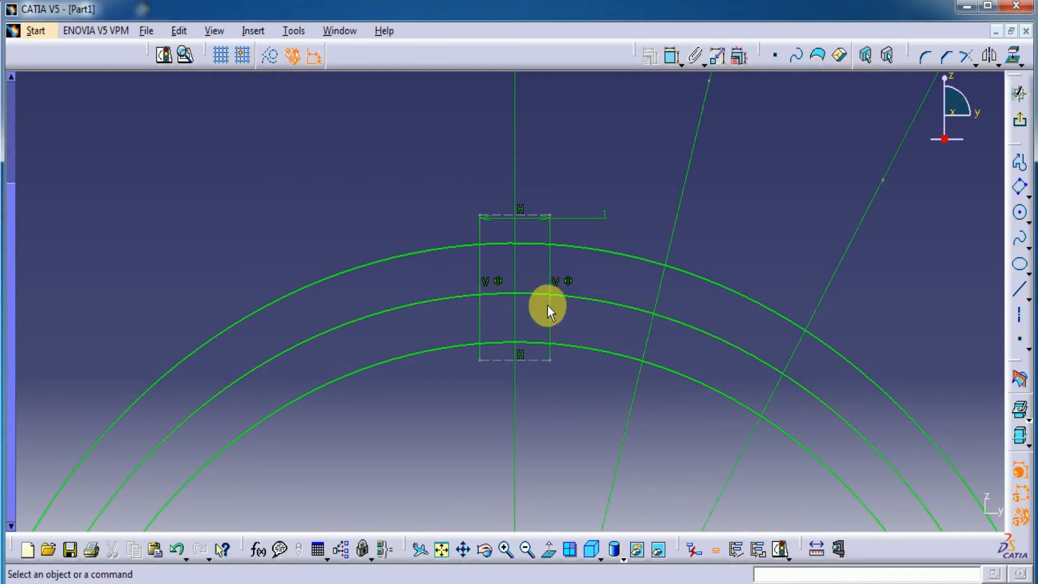
mouse_move(549, 377)
ctrl+middle_down()
mouse_move(574, 523)
mouse_move(608, 502)
ctrl+middle_up()
mouse_move(608, 493)
middle_down()
mouse_move(551, 260)
mouse_move(564, 434)
mouse_move(553, 286)
mouse_move(492, 382)
mouse_move(519, 366)
mouse_move(510, 378)
middle_up()
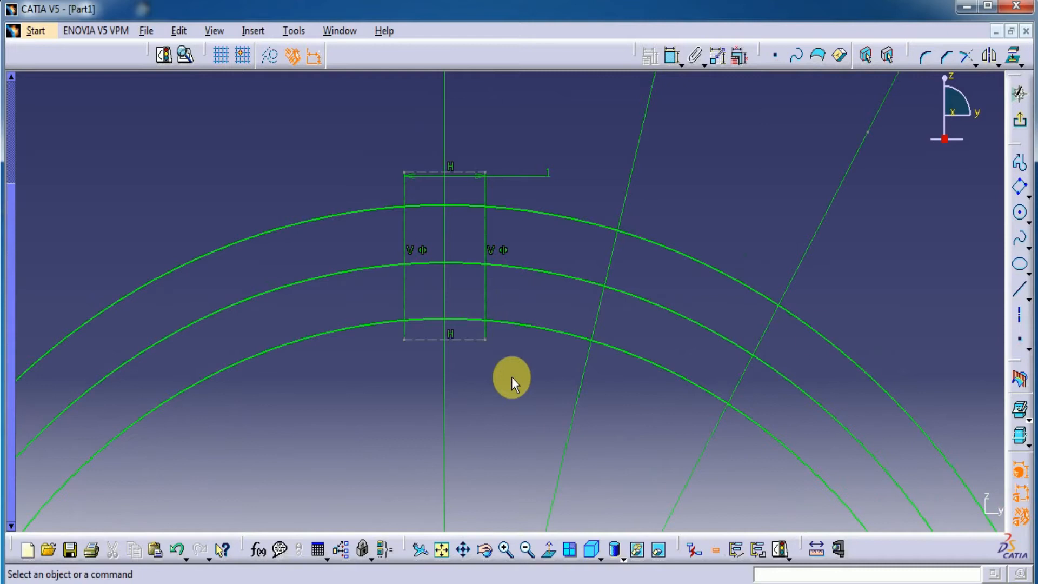
click(1021, 243)
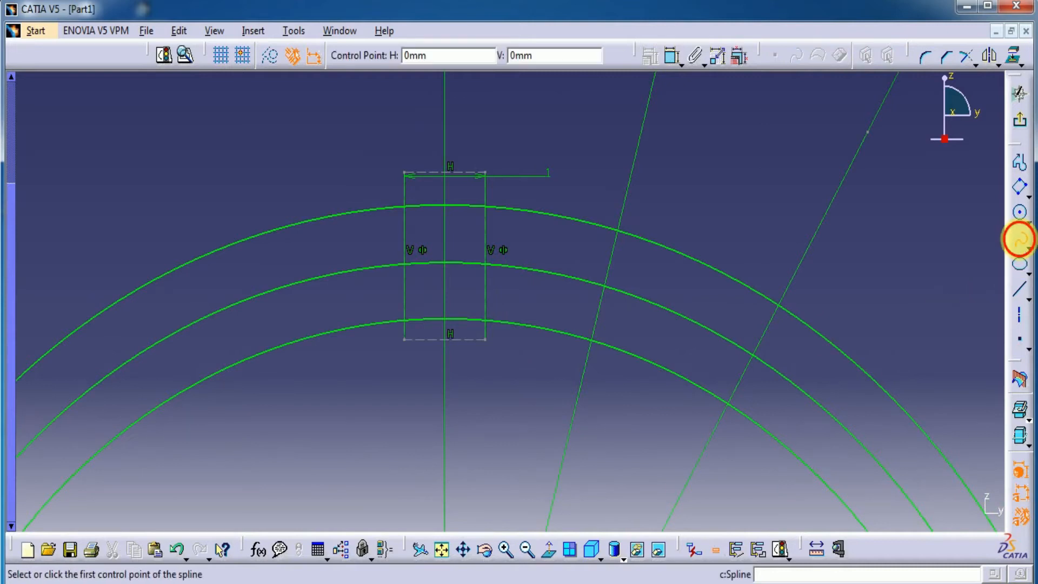
click(405, 319)
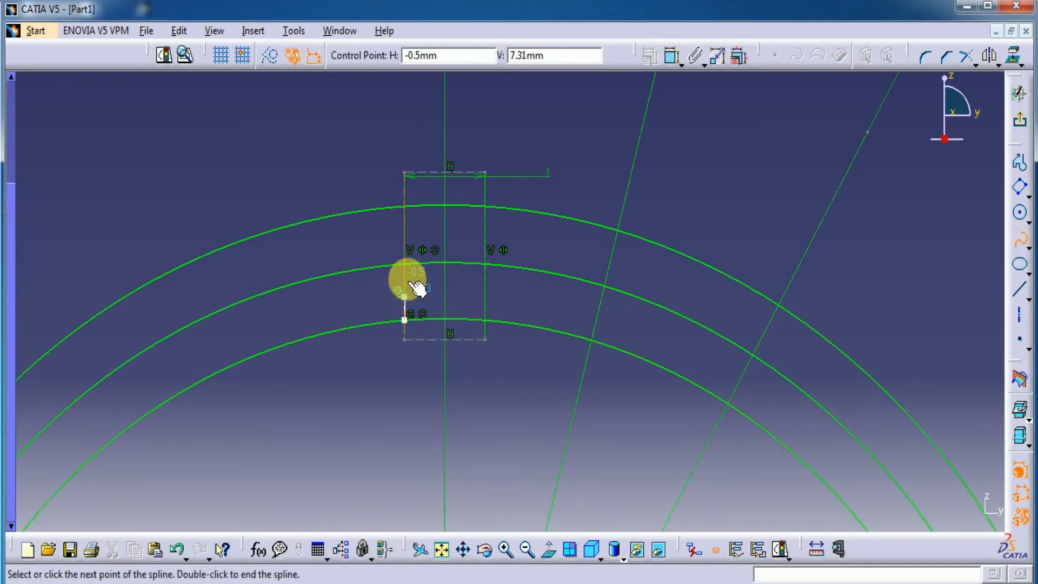
double_click(424, 205)
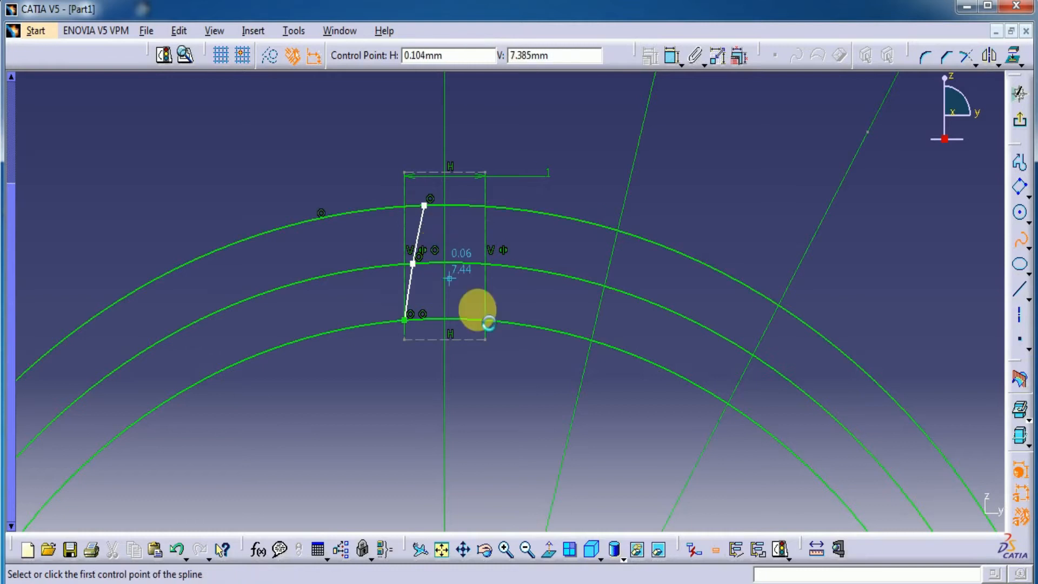
click(484, 319)
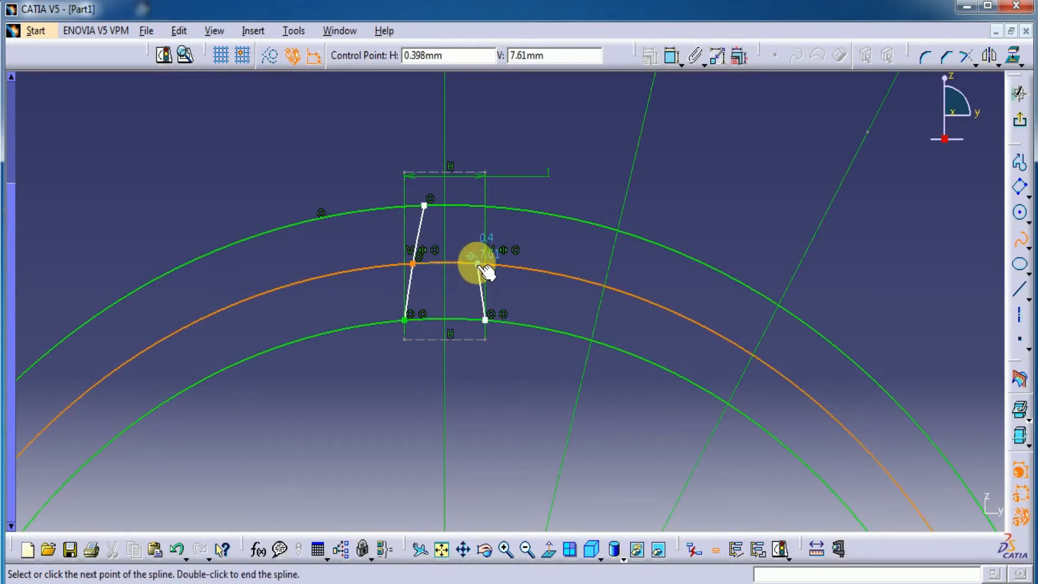
double_click(467, 205)
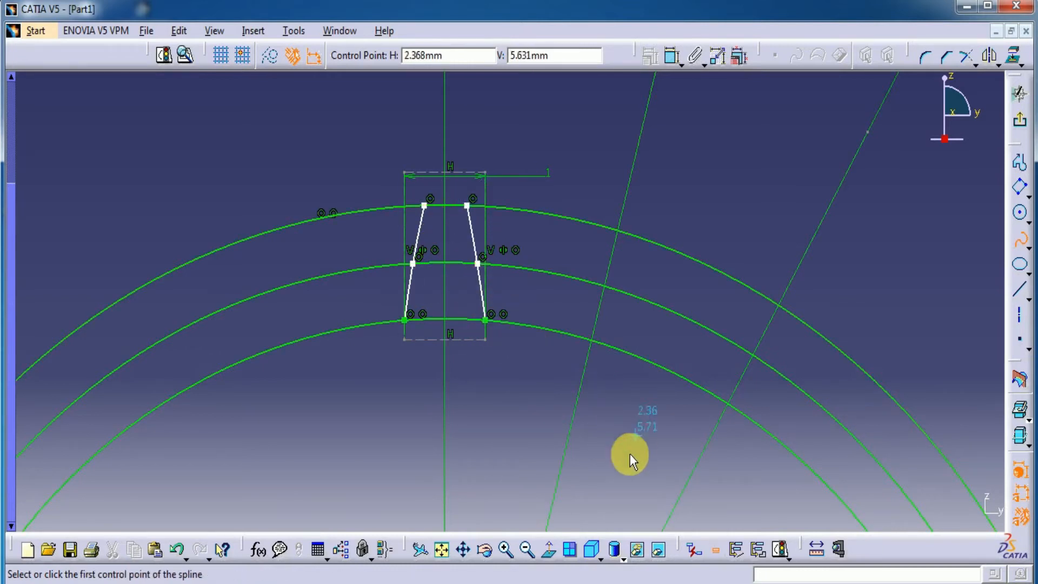
Draw an oriented rectangle about 2 mm long across the three circles, aligned with the first 15° radial line.
click(1019, 187)
click(614, 376)
click(550, 358)
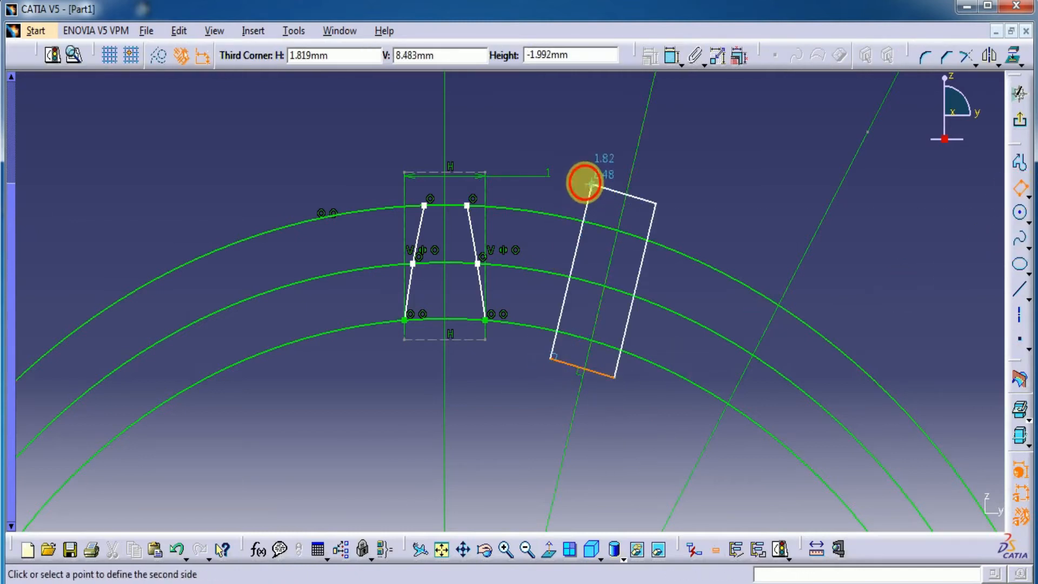
click(586, 182)
Constrain the oriented rectangle's two long sides symmetric about the first 15° radial line.
click(672, 55)
click(641, 268)
click(586, 259)
right_click(748, 184)
click(783, 348)
click(621, 263)
click(723, 183)
Dimension the oriented rectangle's short outer edge and set it to 1 mm.
click(668, 59)
click(649, 205)
click(695, 162)
double_click(674, 151)
text(1)
key(Return)
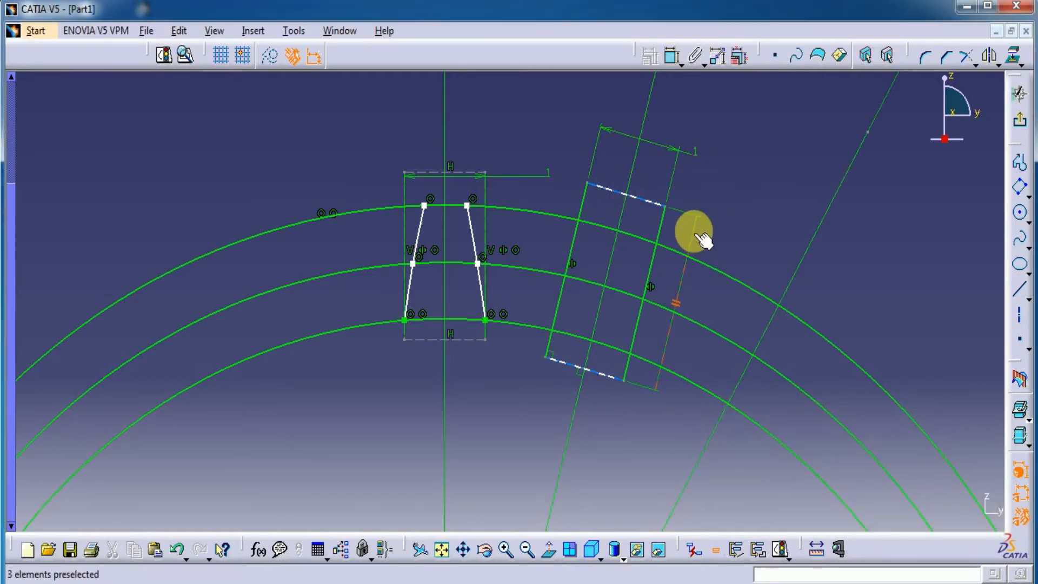
Convert all four sides of the oriented rectangle to construction elements.
click(592, 189)
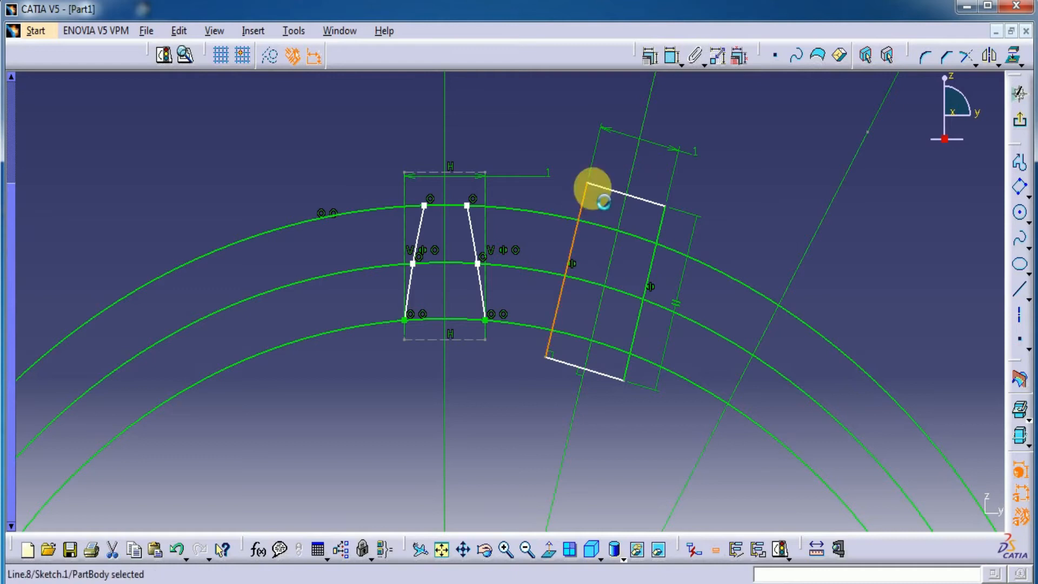
ctrl+click(607, 190)
ctrl+click(659, 230)
ctrl+click(614, 377)
click(270, 56)
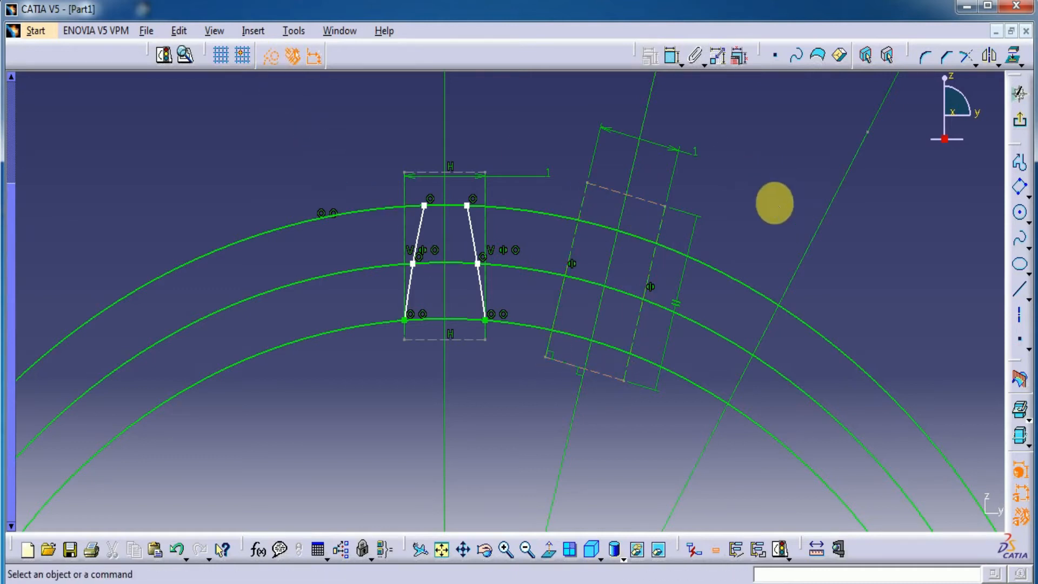
Draw an oriented construction rectangle about 0.9 mm wide across the three circles, straddling the second radial line.
click(1020, 188)
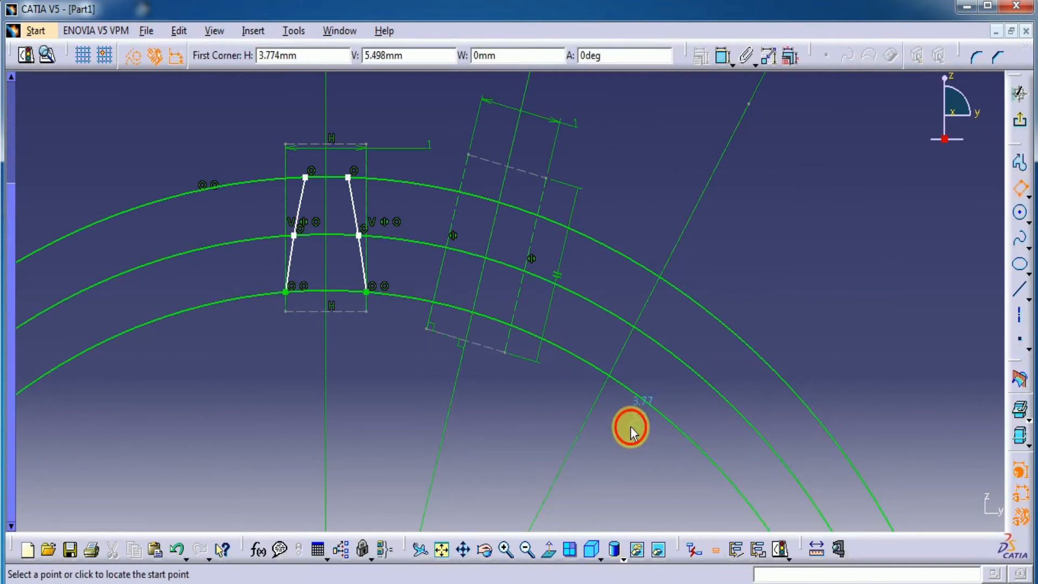
click(630, 426)
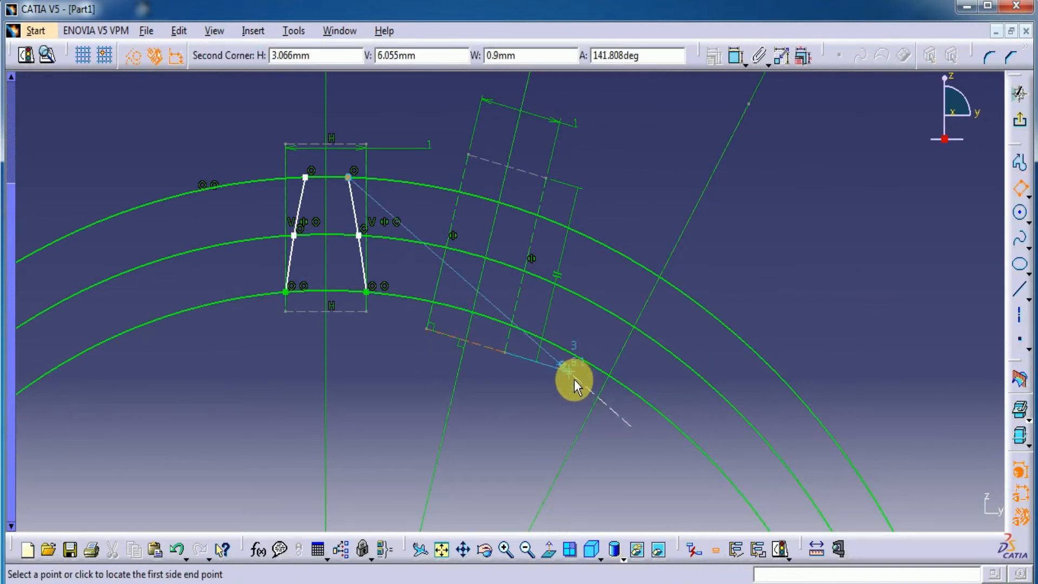
click(570, 380)
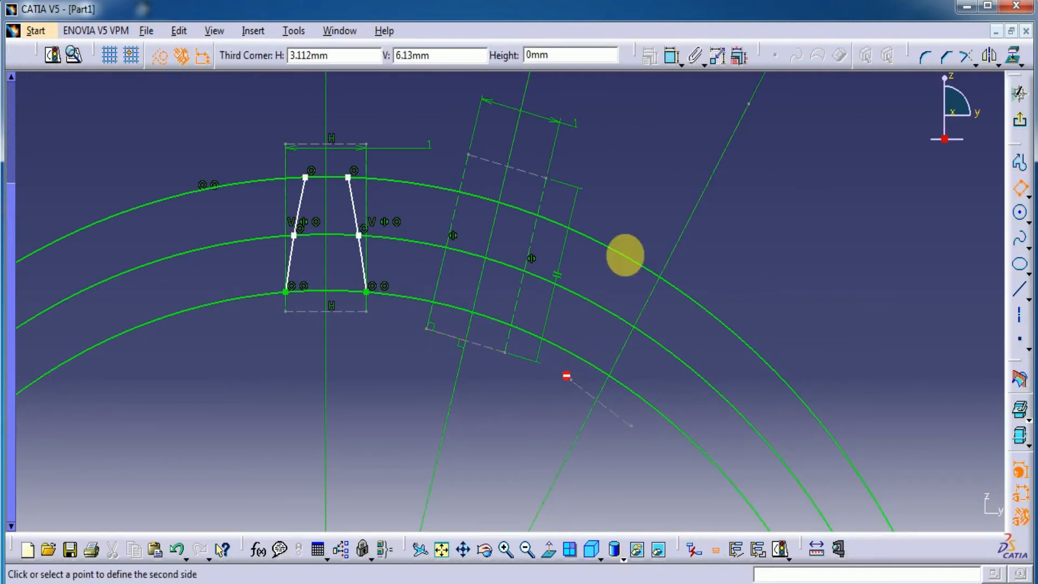
click(645, 210)
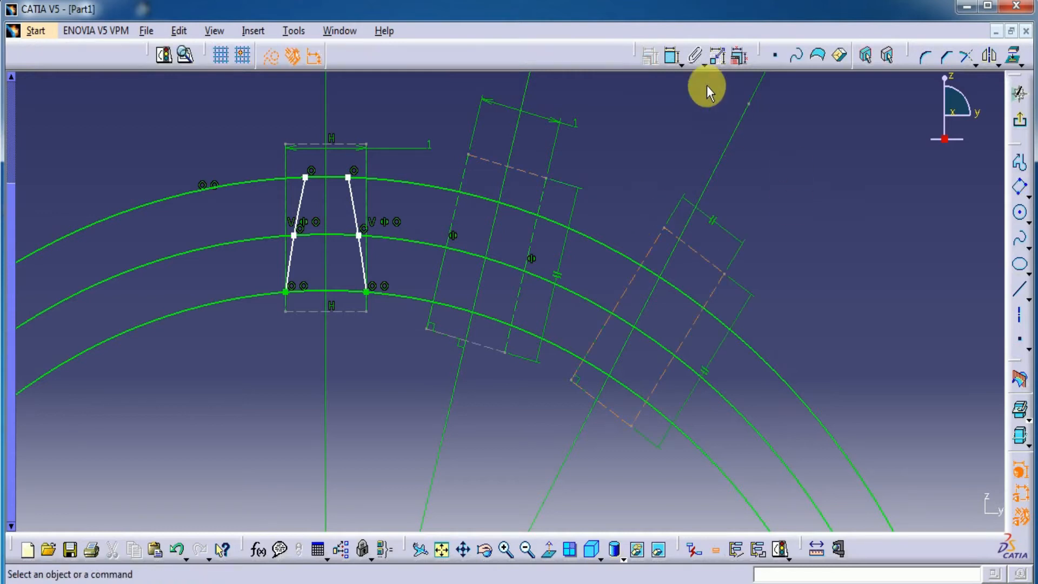
Constrain the long sides of the third tooth's rectangle symmetric about the second radial line.
click(672, 55)
click(653, 260)
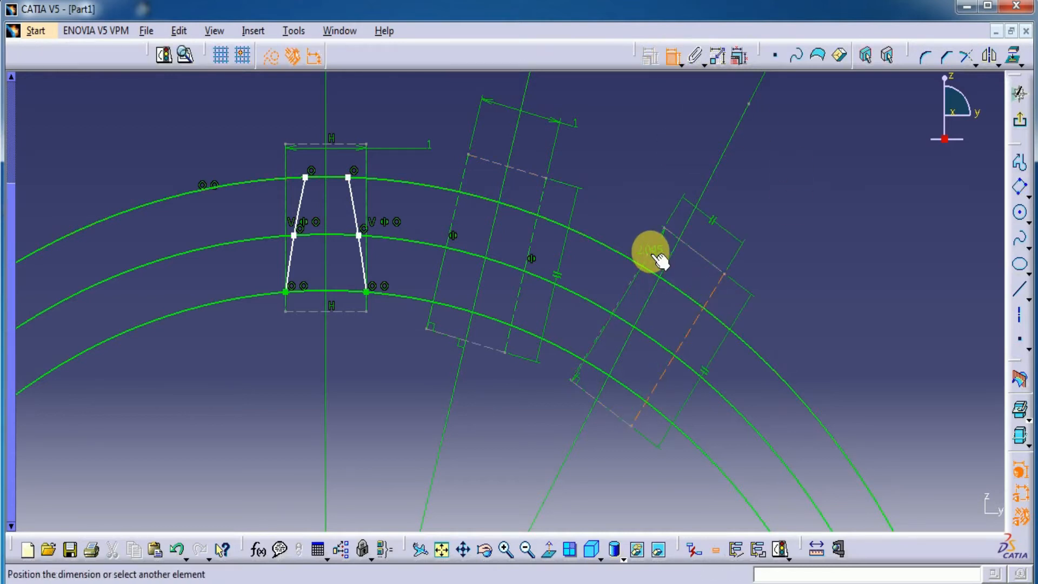
right_drag(657, 254, 783, 169)
click(834, 335)
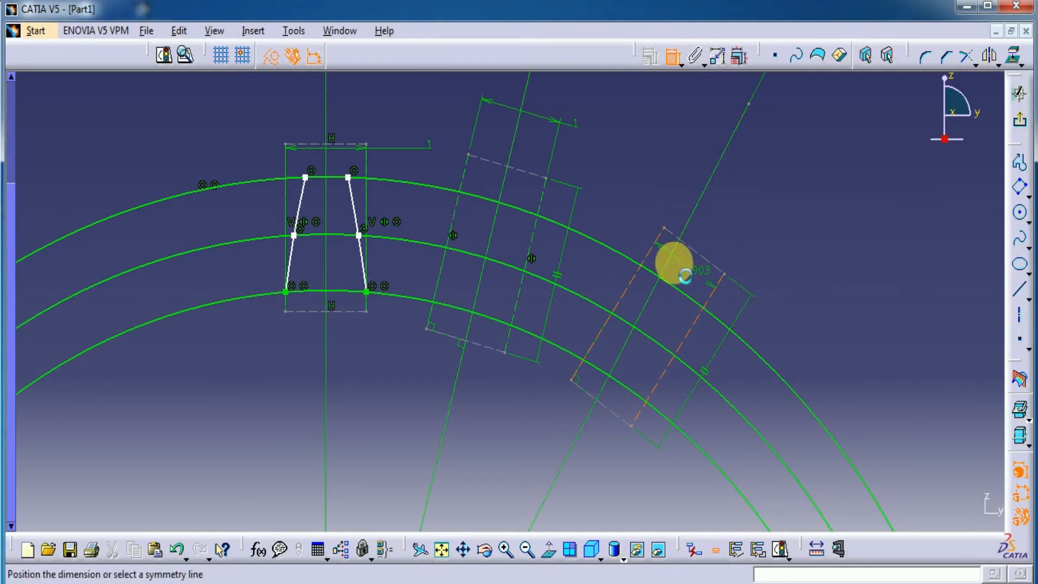
click(670, 259)
Dimension the third tooth rectangle's short outer edge and set it to 1 mm.
click(673, 56)
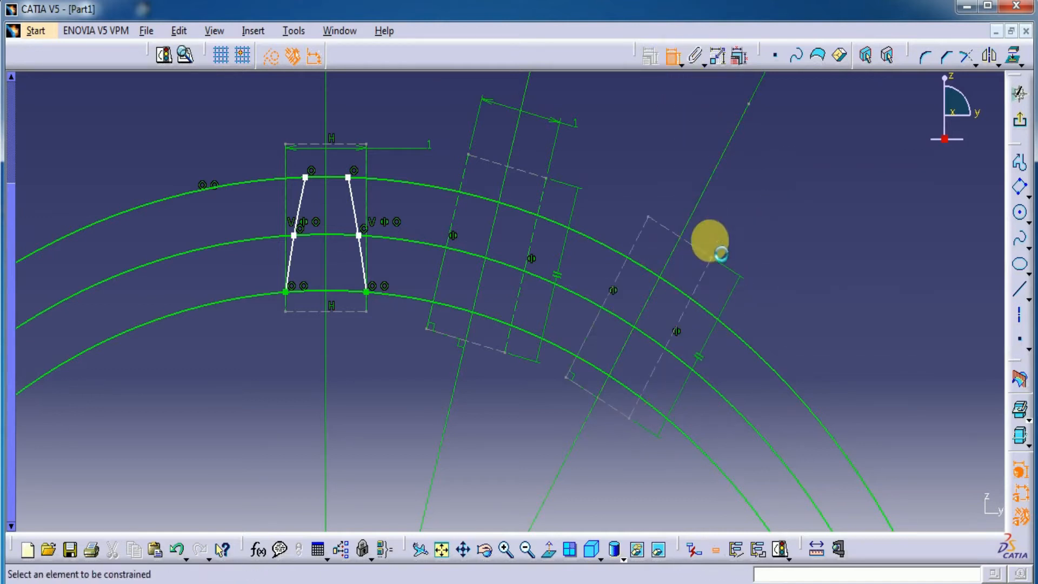
click(711, 261)
click(780, 204)
double_click(786, 209)
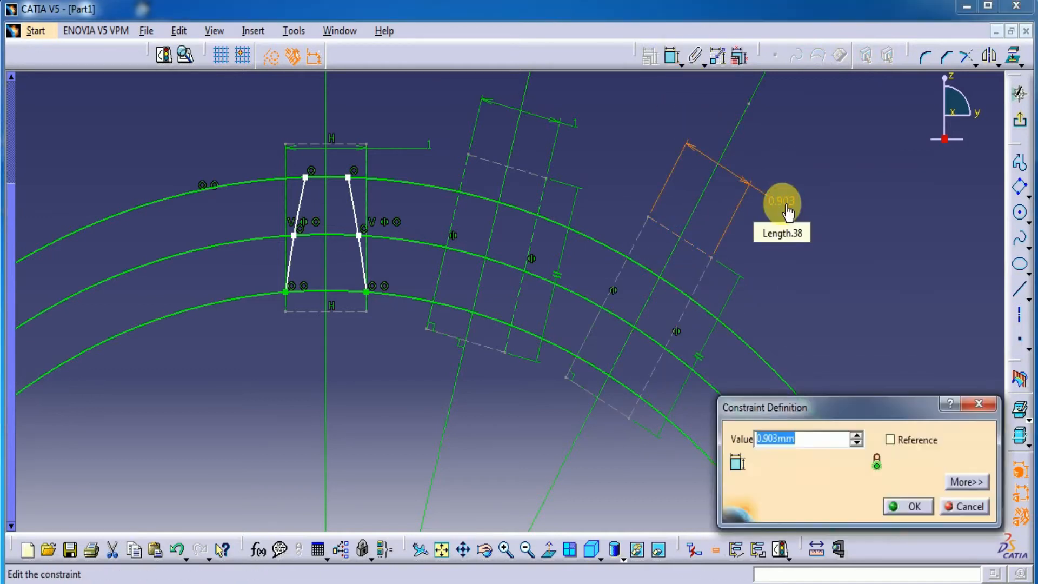
text(1)
key(Return)
Turn off construction mode so new sketch geometry is drawn as standard elements.
middle_drag(827, 354, 833, 369)
click(1019, 238)
mouse_move(482, 387)
middle_down()
mouse_move(483, 448)
mouse_move(493, 437)
middle_up()
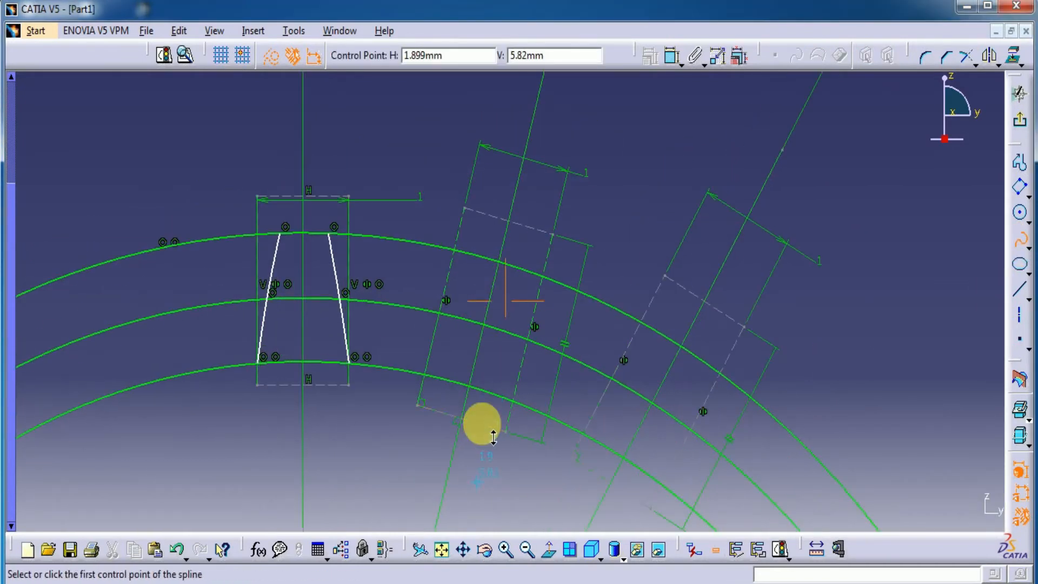
click(425, 373)
click(269, 55)
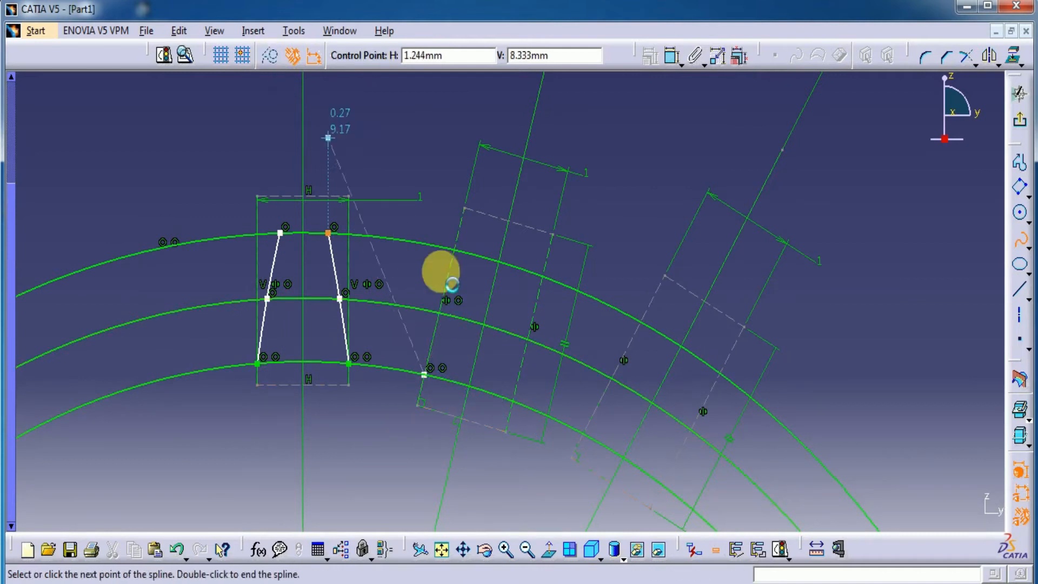
double_click(464, 341)
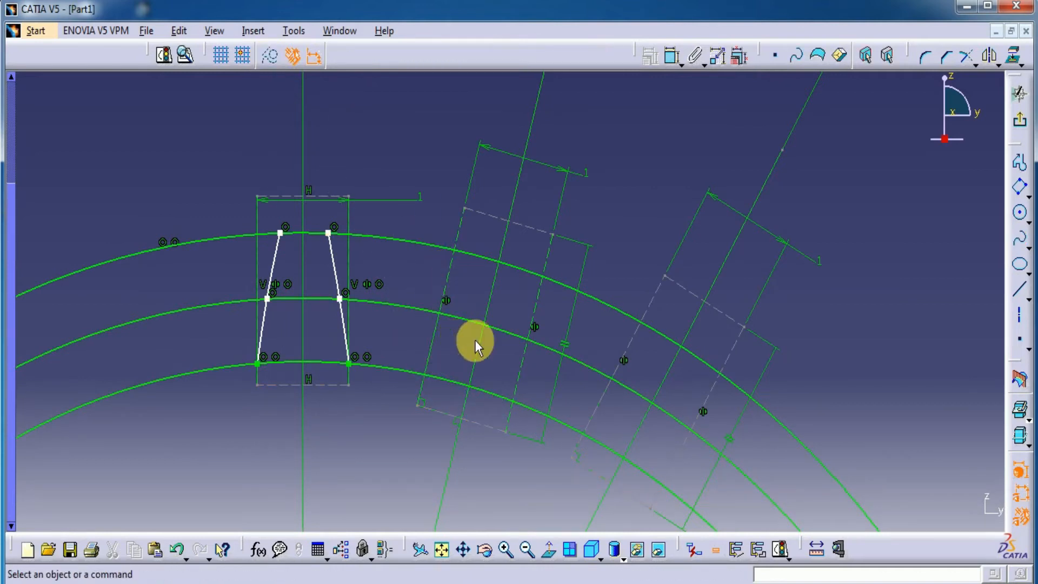
Draw the second tooth's two flanks as three-point splines from its rectangle's sides on the inner circle, through the middle circle, to the outer circle.
click(1019, 243)
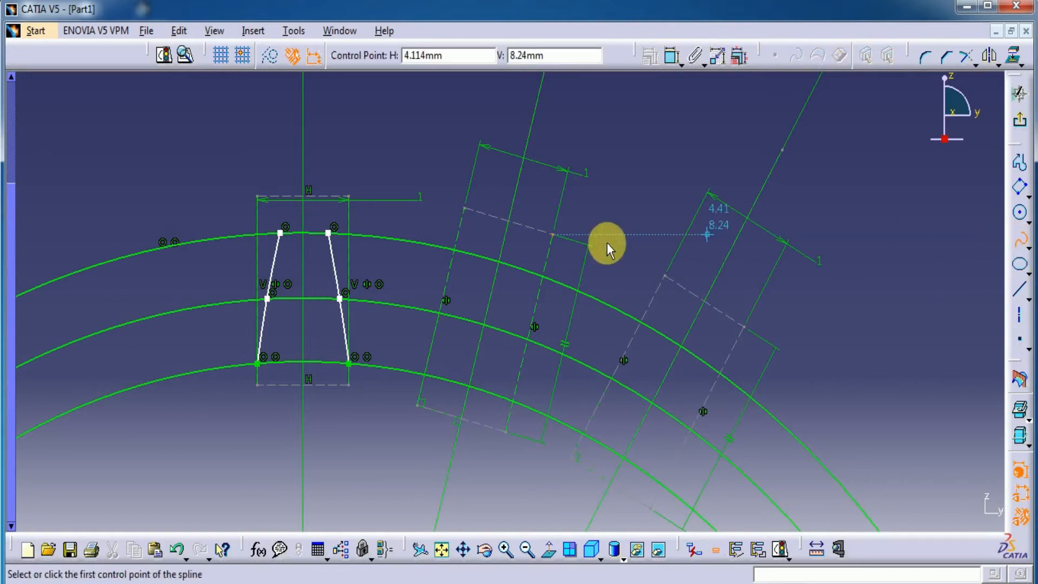
click(423, 375)
click(450, 314)
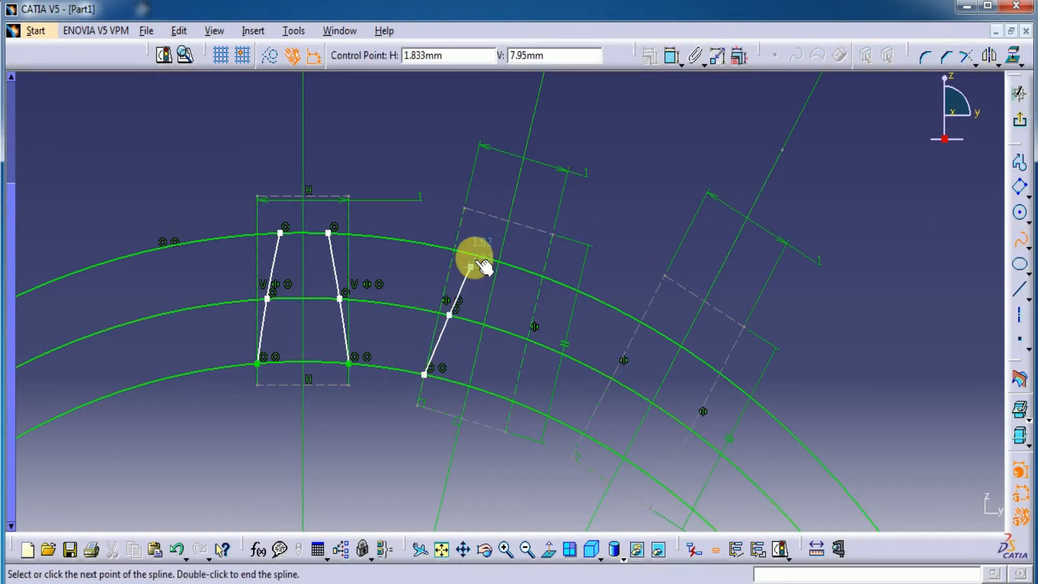
double_click(476, 254)
click(512, 401)
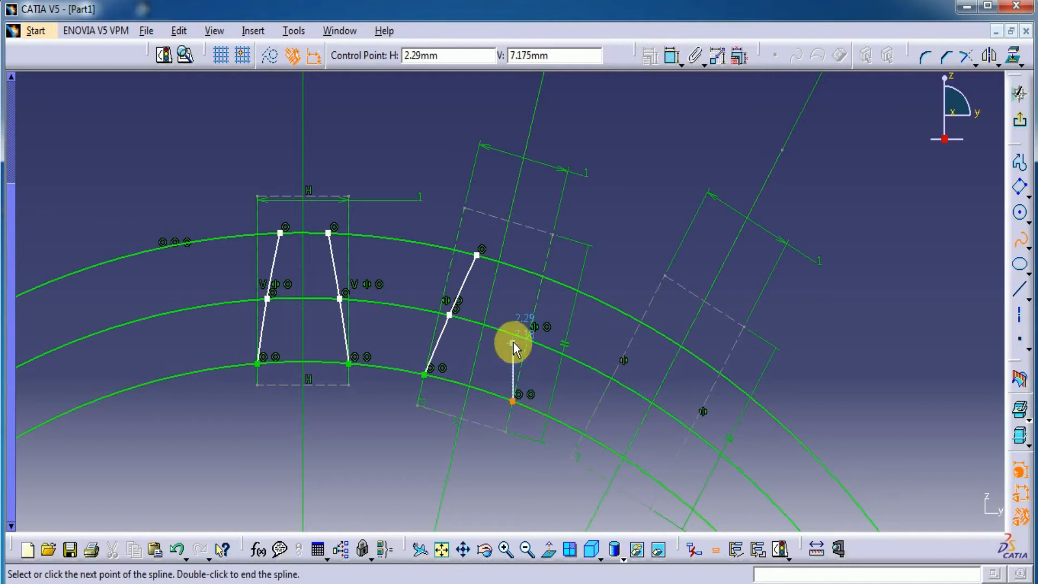
click(519, 335)
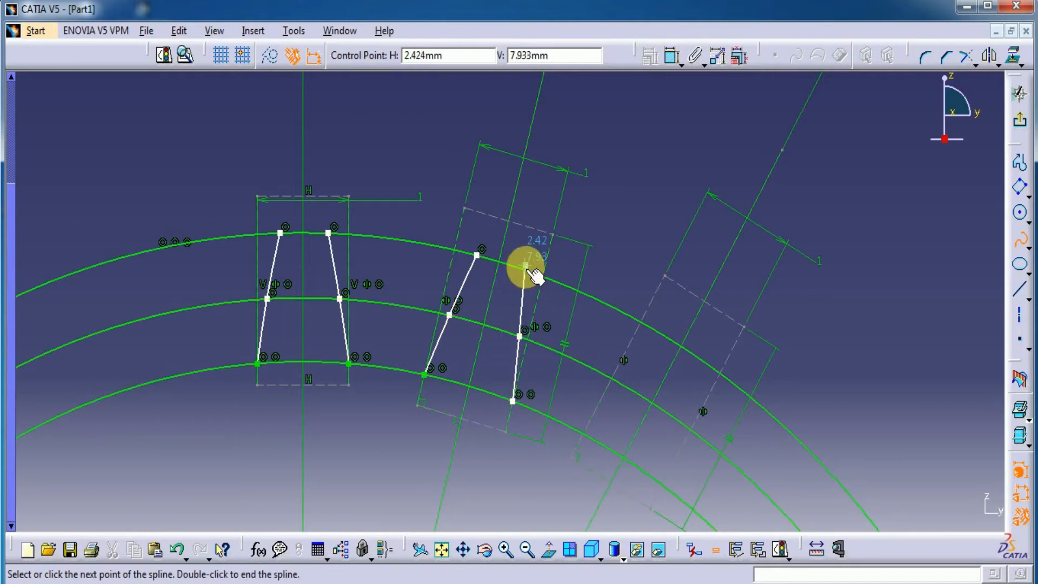
double_click(525, 270)
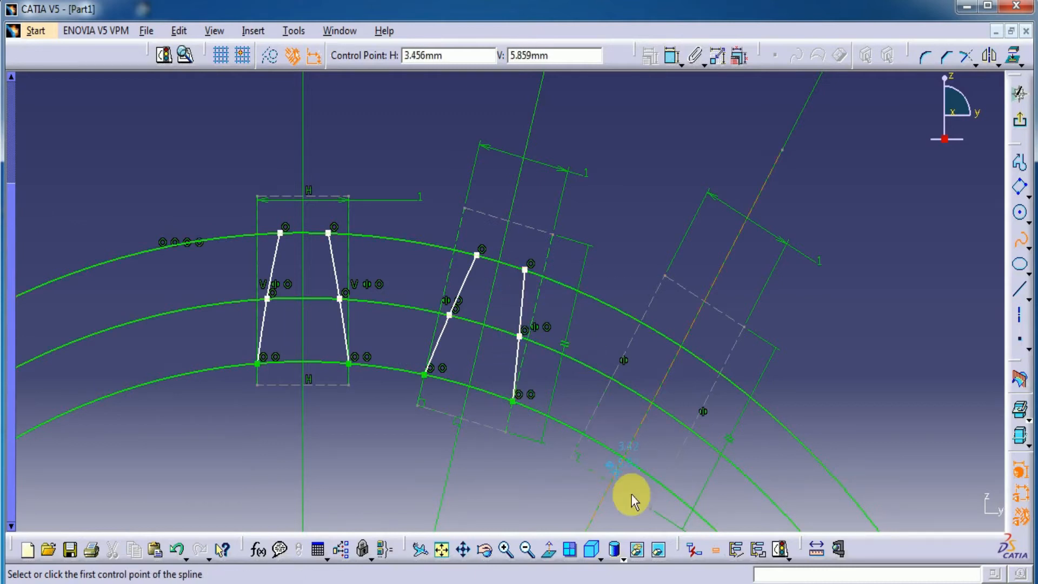
Draw the third tooth's first flank as a three-point spline from the rectangle's side nearest the second tooth, ending on the outer circle.
click(584, 433)
click(624, 385)
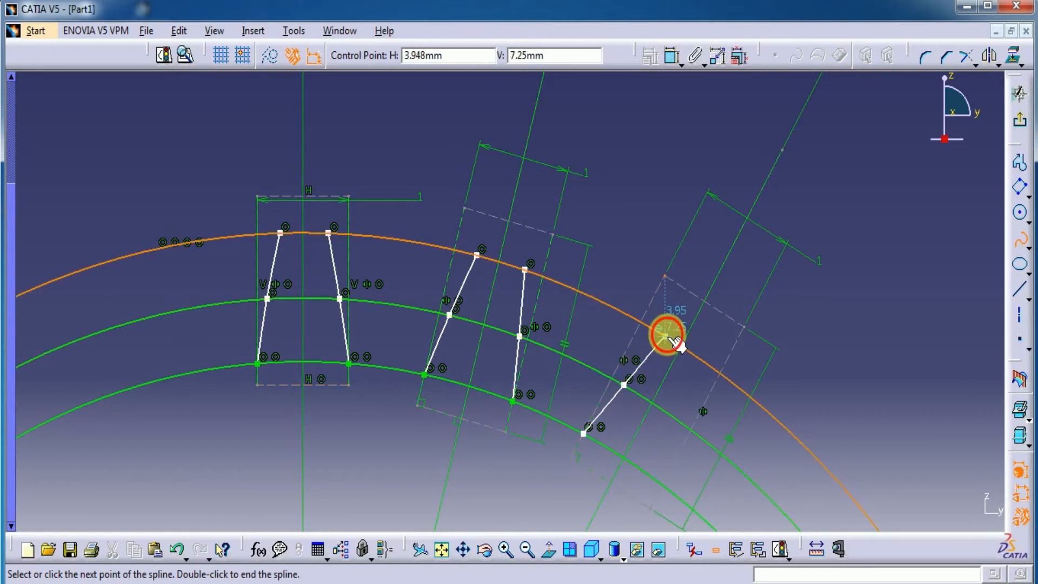
double_click(666, 335)
middle_drag(722, 482, 606, 379)
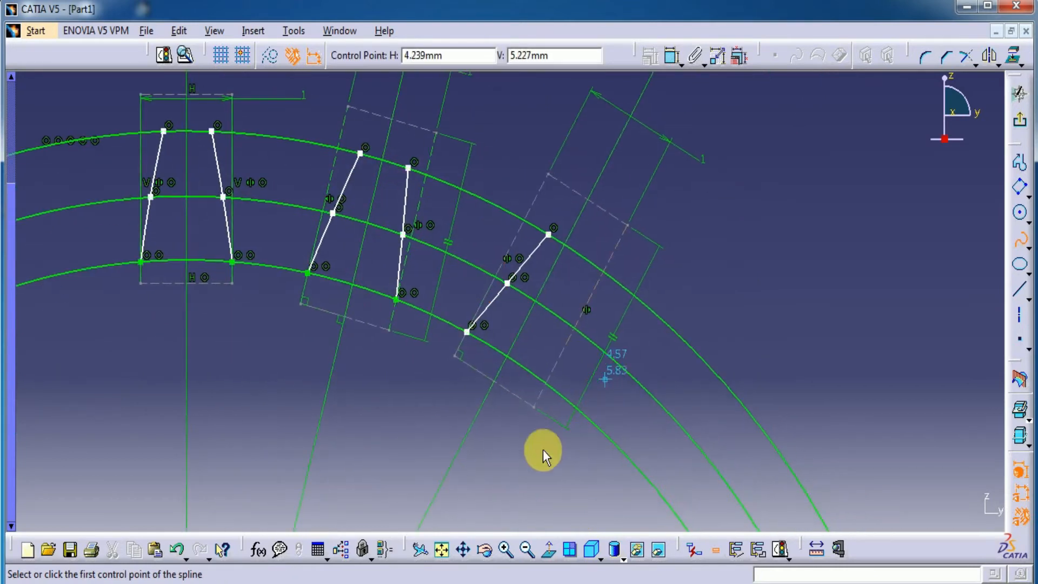
Draw the third tooth's second flank as a three-point spline from the inner circle through the middle circle to the outer circle.
click(546, 382)
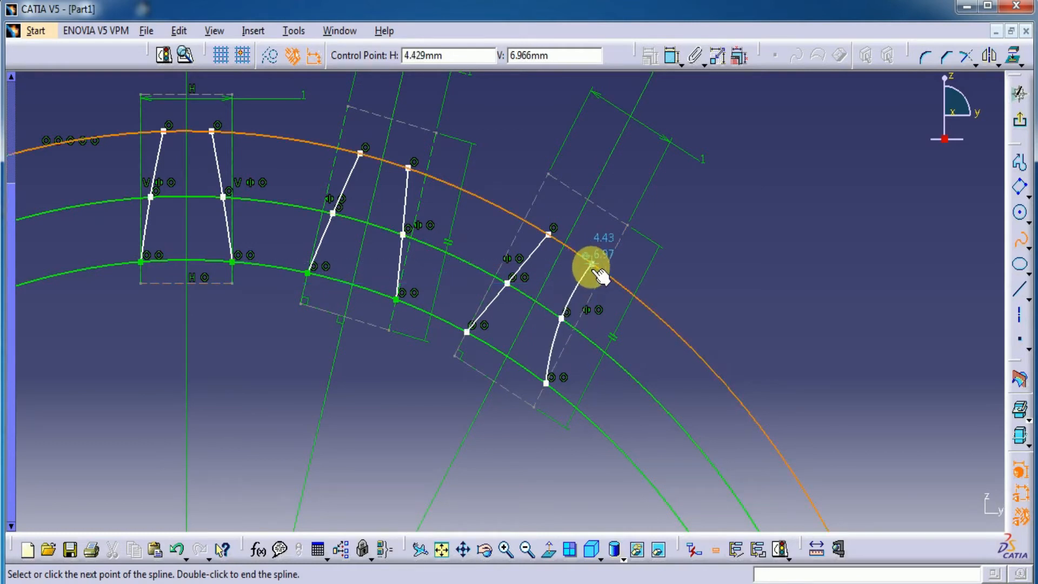
click(748, 280)
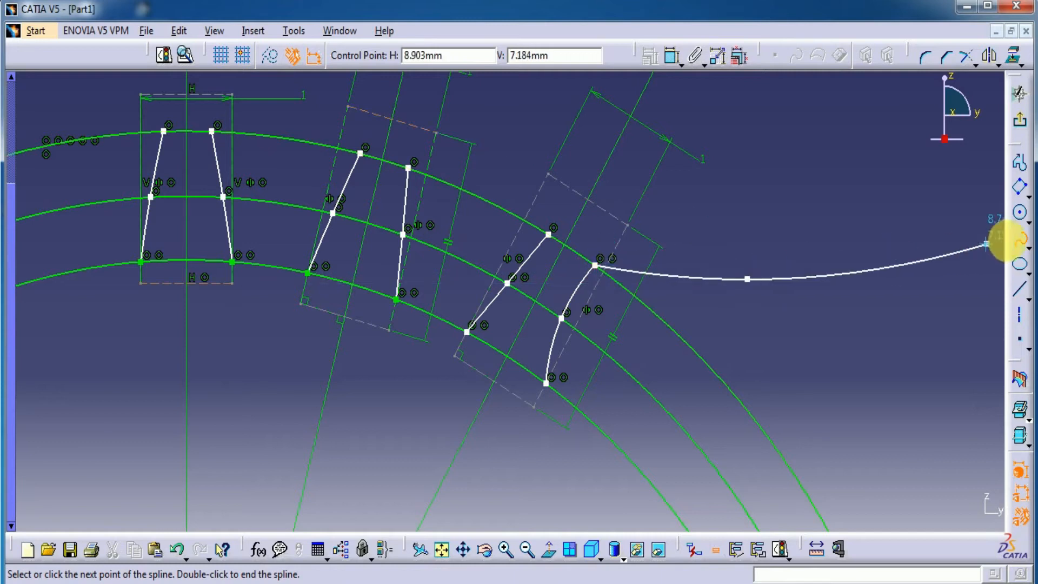
click(1018, 239)
key(Delete)
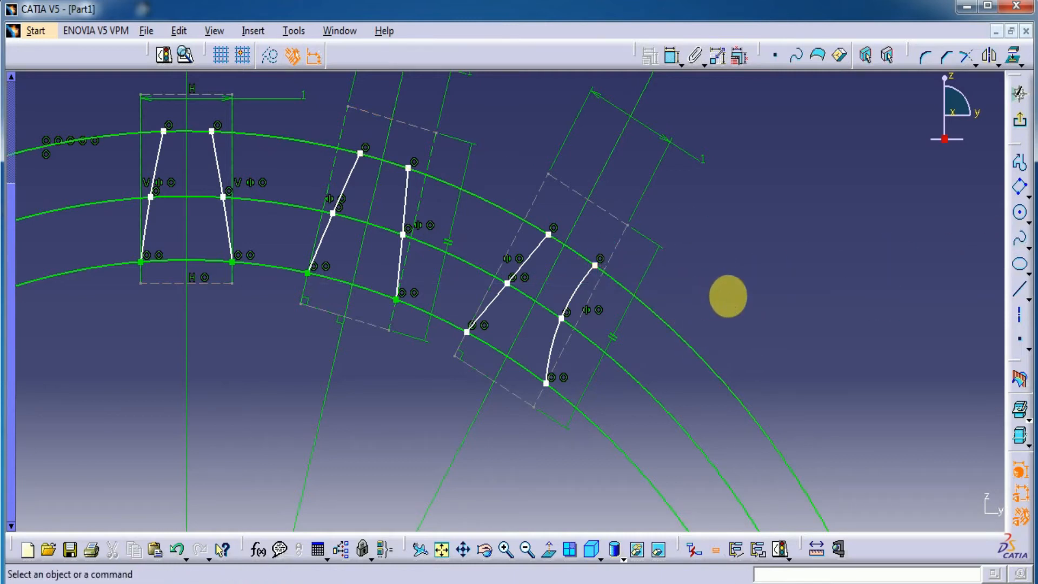
Dimension the distance between the first tooth's two flank ends on the outer circle and set it to 0.75 mm.
ctrl+middle_drag(728, 303, 635, 457)
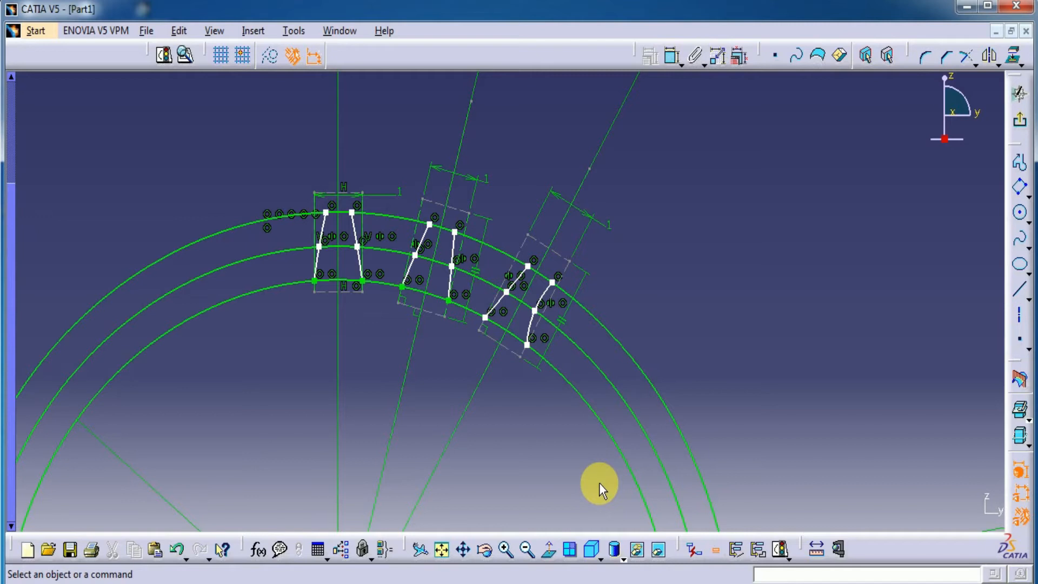
mouse_move(359, 346)
ctrl+middle_down()
mouse_move(413, 422)
mouse_move(400, 285)
mouse_move(584, 275)
ctrl+middle_up()
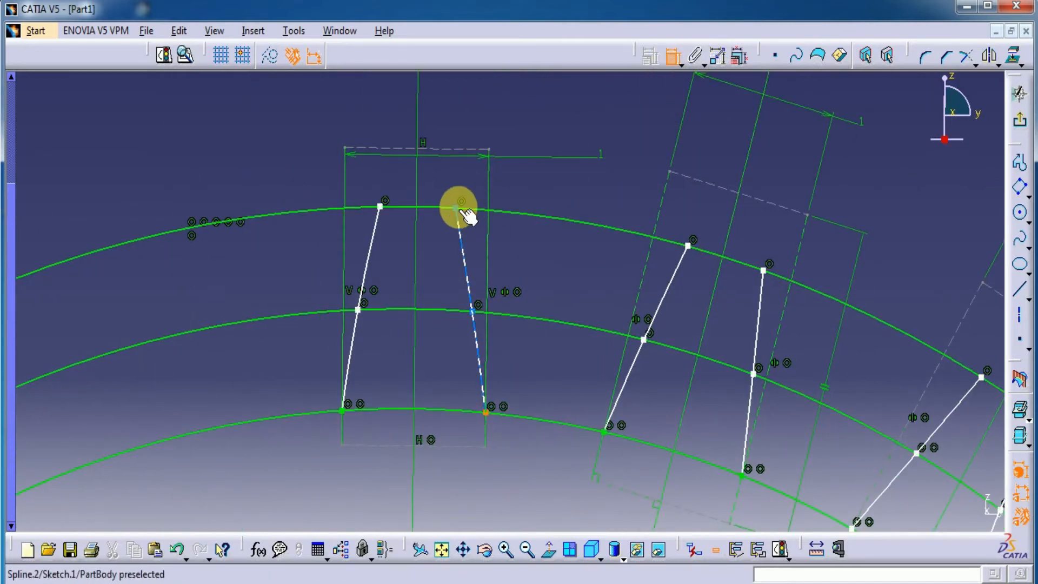
click(380, 207)
click(442, 177)
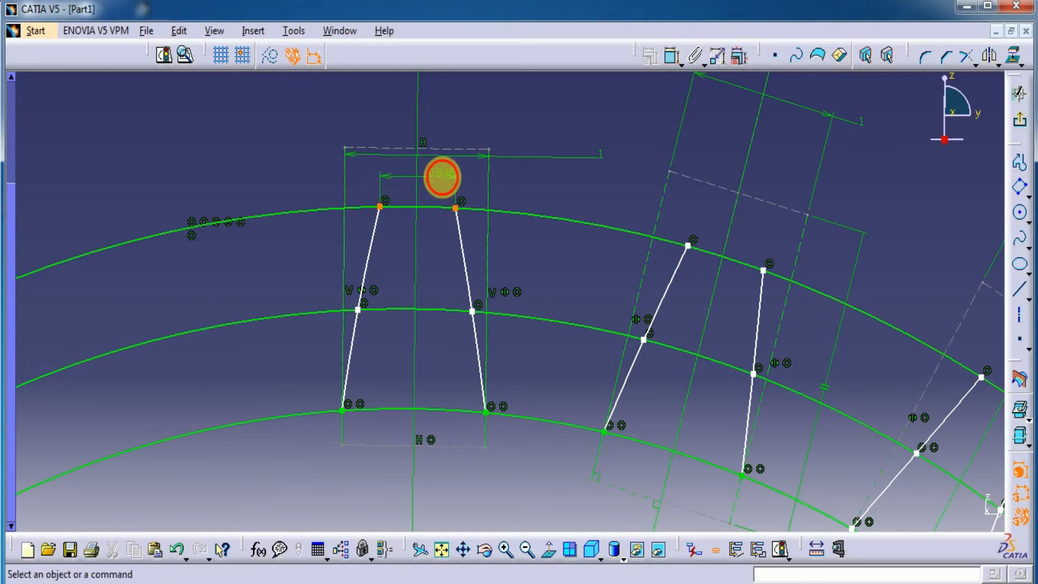
double_click(455, 184)
text(.75)
key(Return)
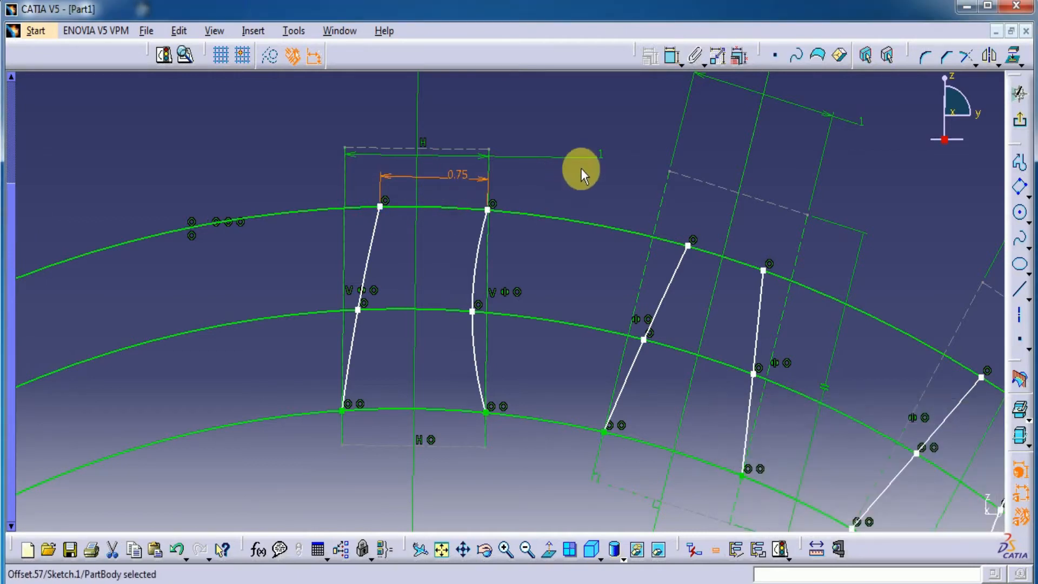
Constrain the first tooth's flank ends on the outer circle to be symmetric about the sketch's vertical axis.
click(672, 54)
click(487, 210)
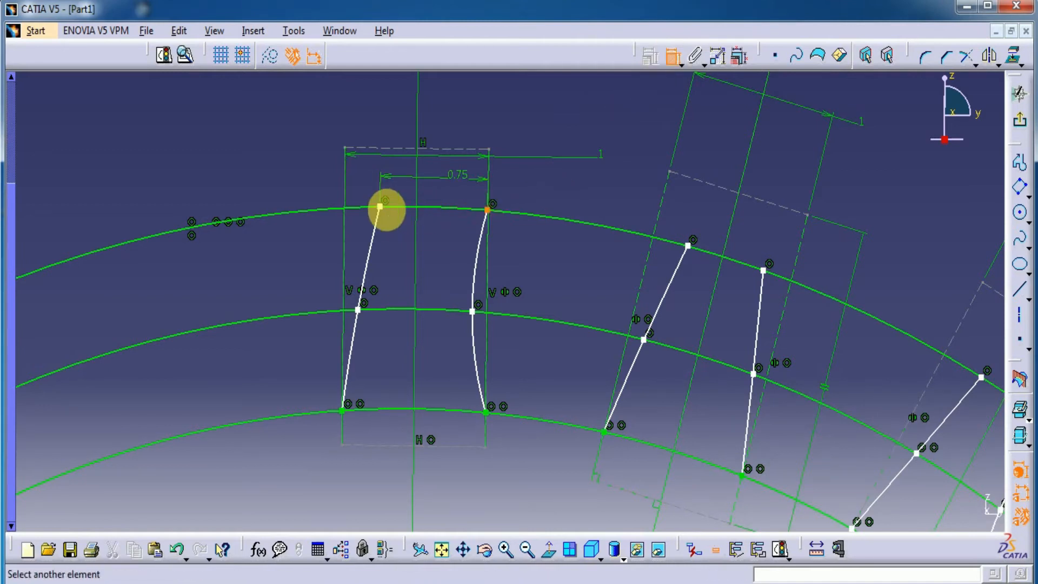
click(379, 207)
right_click(540, 177)
click(569, 332)
middle_drag(522, 295, 506, 464)
middle_drag(500, 405, 459, 127)
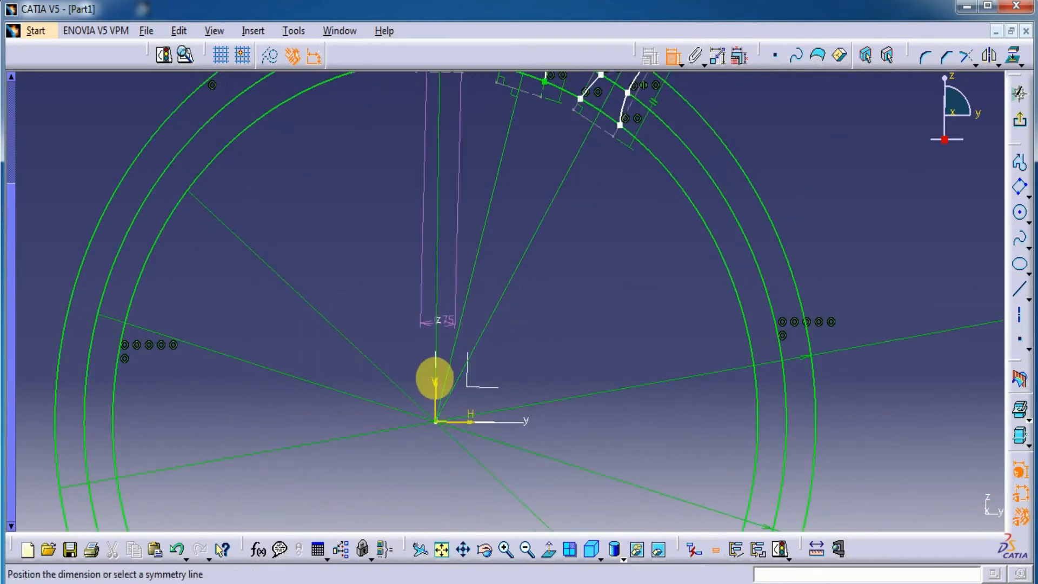
click(436, 387)
Constrain the first tooth's flank points on the middle circle to be symmetric about the sketch's vertical axis.
mouse_move(489, 204)
middle_down()
mouse_move(494, 394)
mouse_move(487, 280)
mouse_move(511, 408)
middle_up()
click(455, 255)
click(672, 55)
click(385, 253)
right_click(475, 395)
click(502, 549)
middle_drag(481, 440, 510, 129)
middle_drag(498, 414, 488, 108)
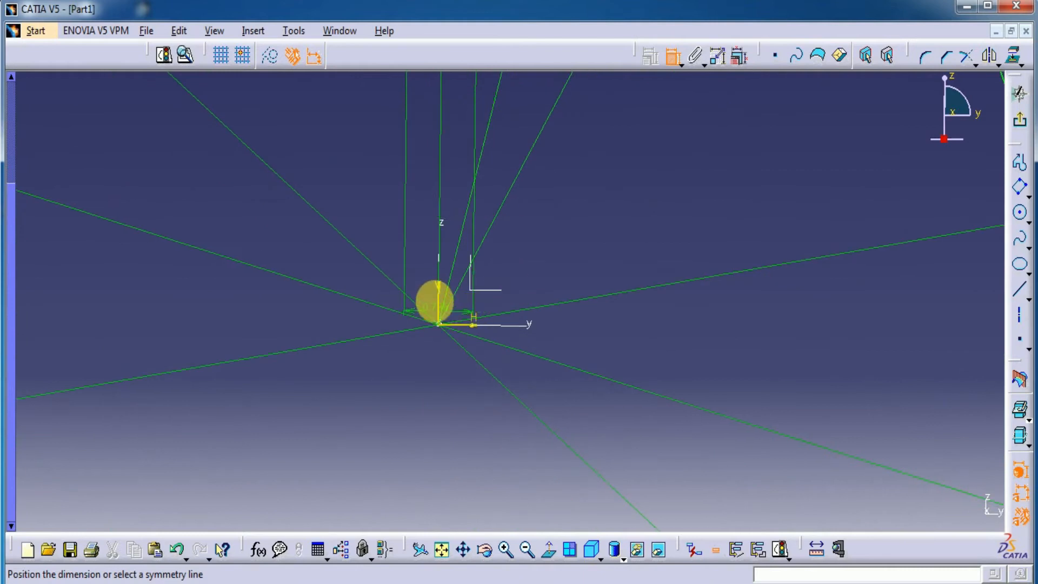
click(438, 294)
Dimension the distance between the first tooth's flank points on the middle circle and set it to 0.95 mm.
middle_drag(508, 192, 509, 482)
middle_drag(478, 229, 468, 507)
mouse_move(455, 375)
middle_down()
mouse_move(458, 335)
mouse_move(463, 405)
middle_up()
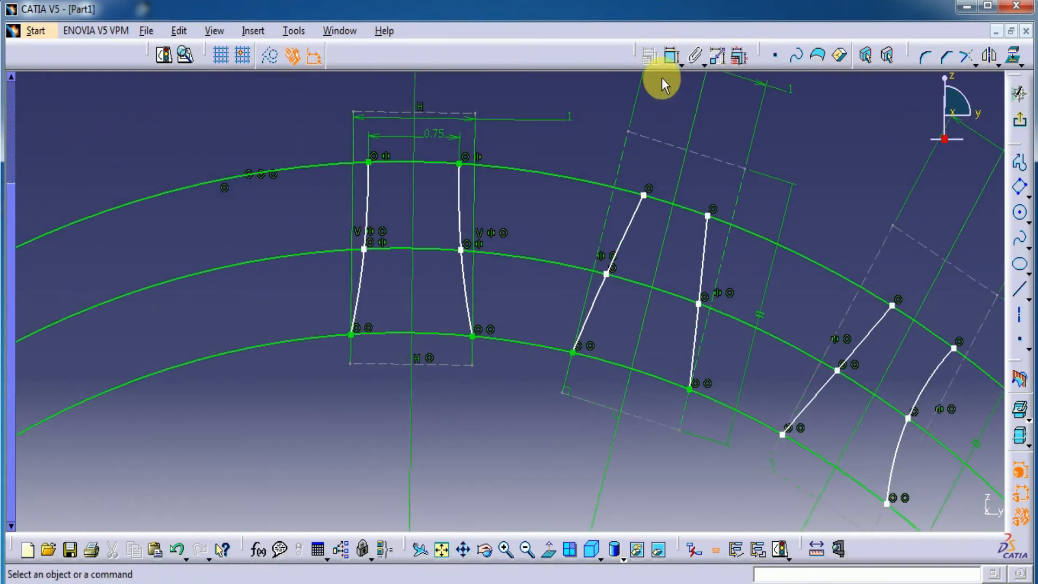
click(672, 56)
click(461, 250)
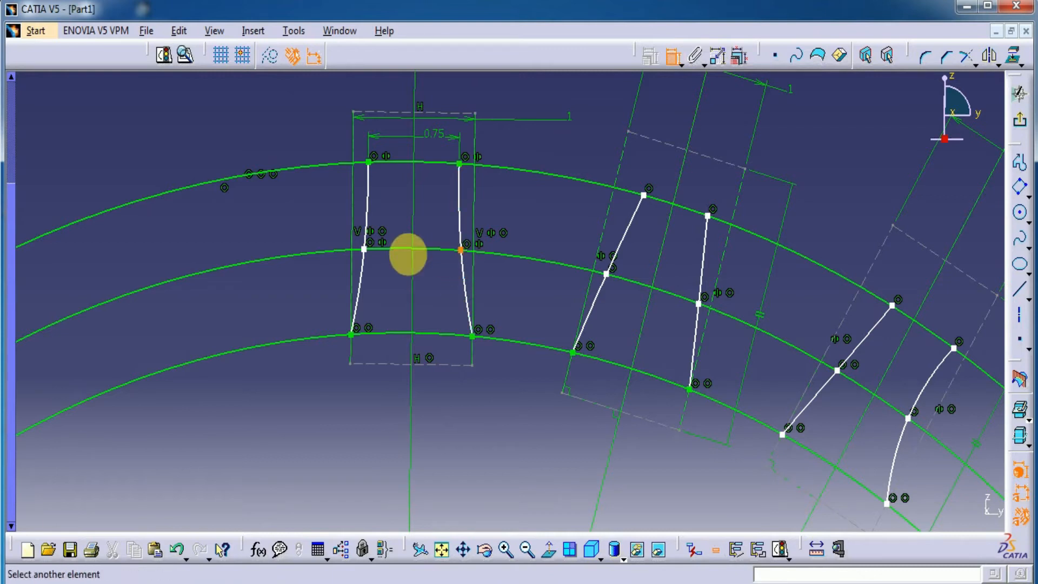
click(363, 249)
double_click(433, 233)
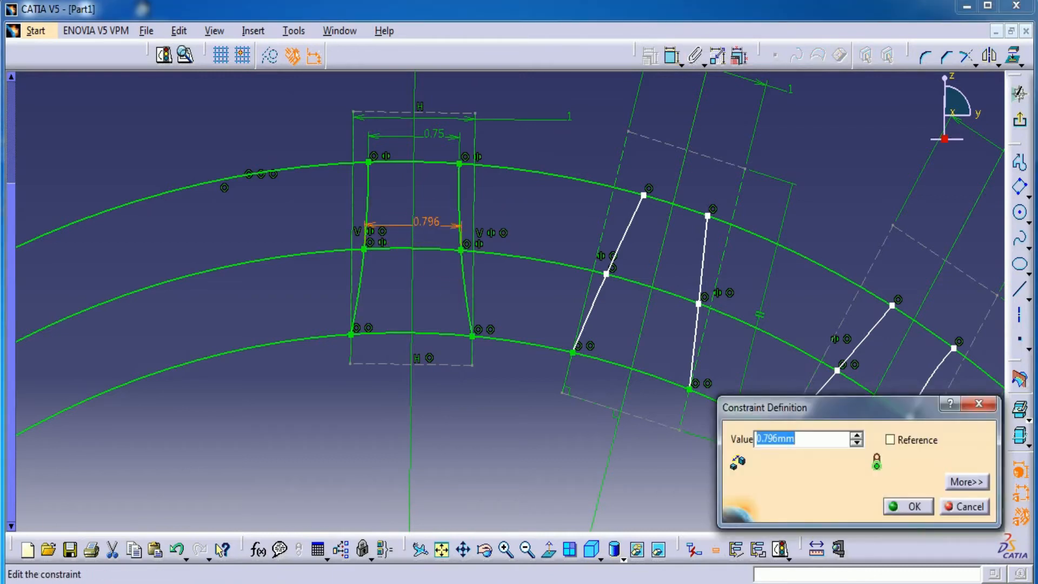
key(Return)
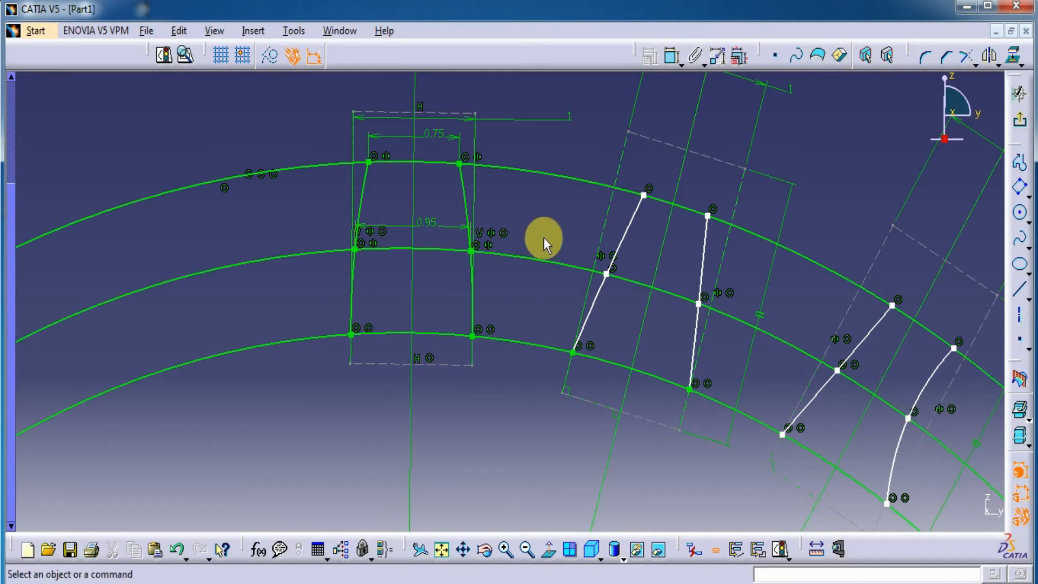
Constrain the second tooth's flank ends on the outer circle to be symmetric about that tooth's radial line.
middle_drag(542, 241, 414, 249)
middle_drag(530, 254, 459, 271)
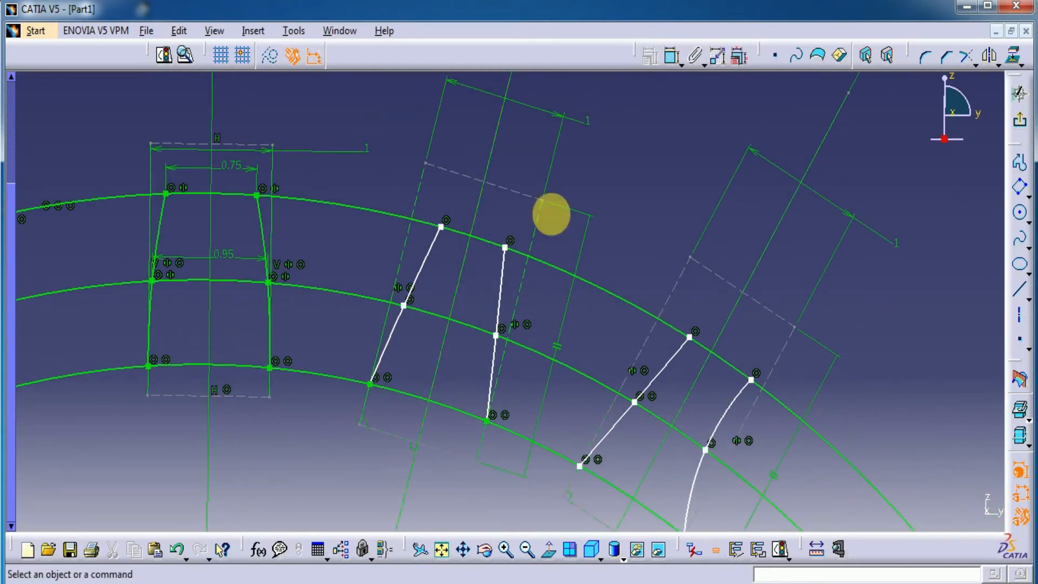
click(670, 57)
click(504, 247)
right_click(621, 184)
click(656, 326)
click(481, 206)
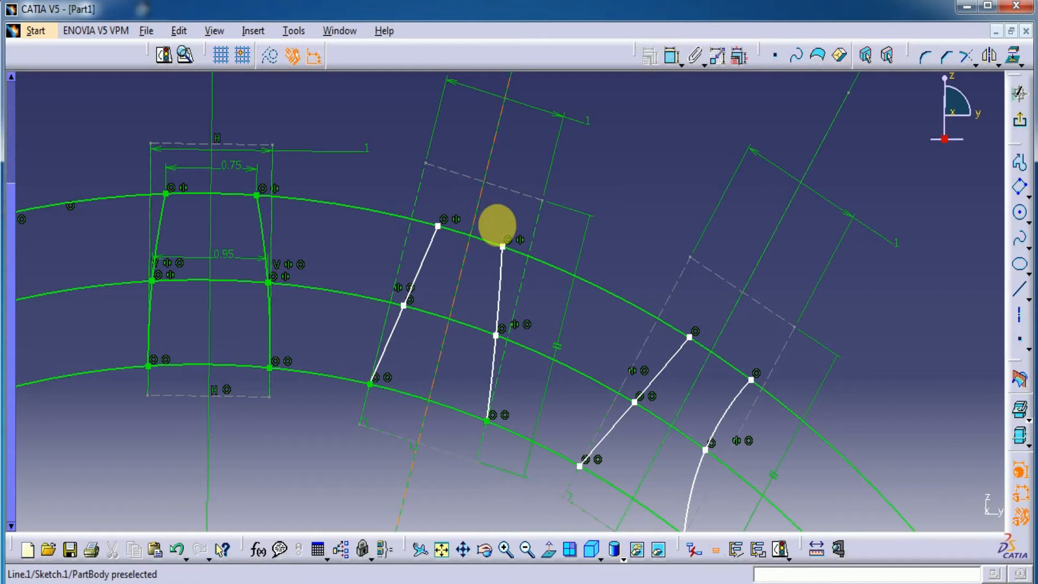
click(671, 56)
click(495, 335)
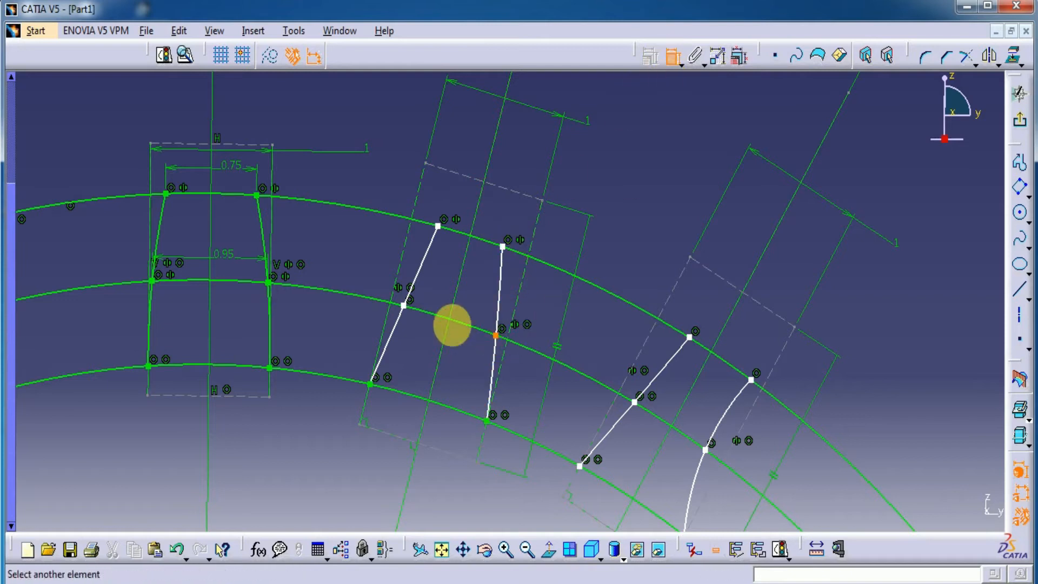
click(409, 295)
right_click(627, 205)
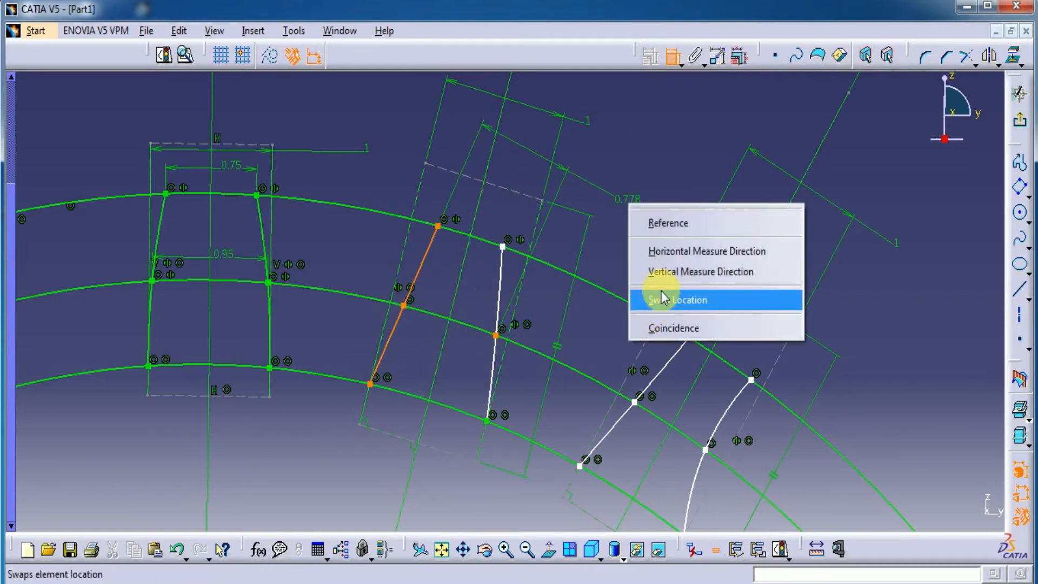
Constrain the second tooth's flank points on the middle circle to be symmetric about that tooth's radial line.
click(673, 58)
click(486, 420)
click(497, 336)
click(407, 307)
right_click(634, 176)
click(697, 326)
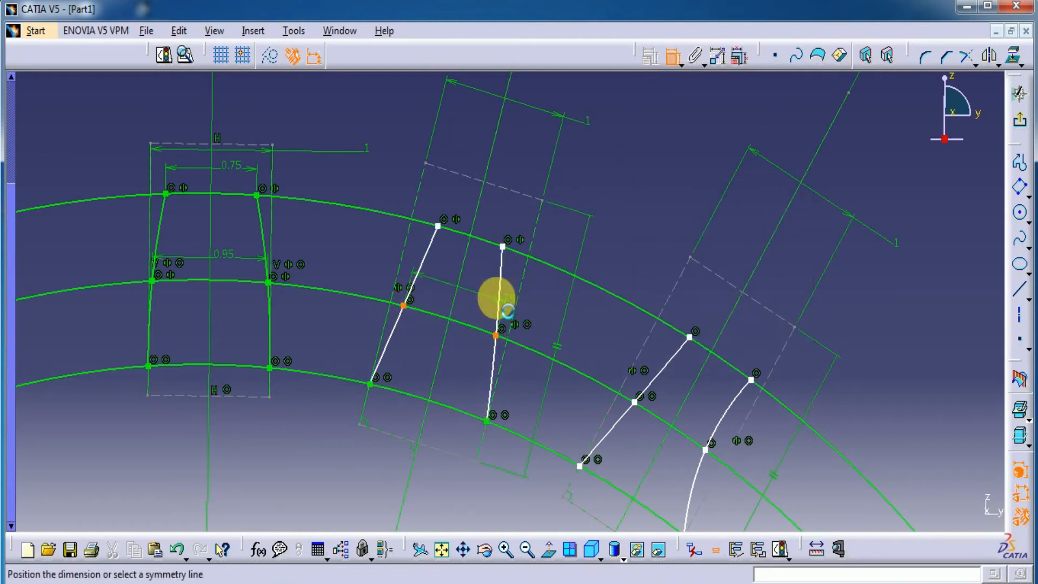
click(461, 292)
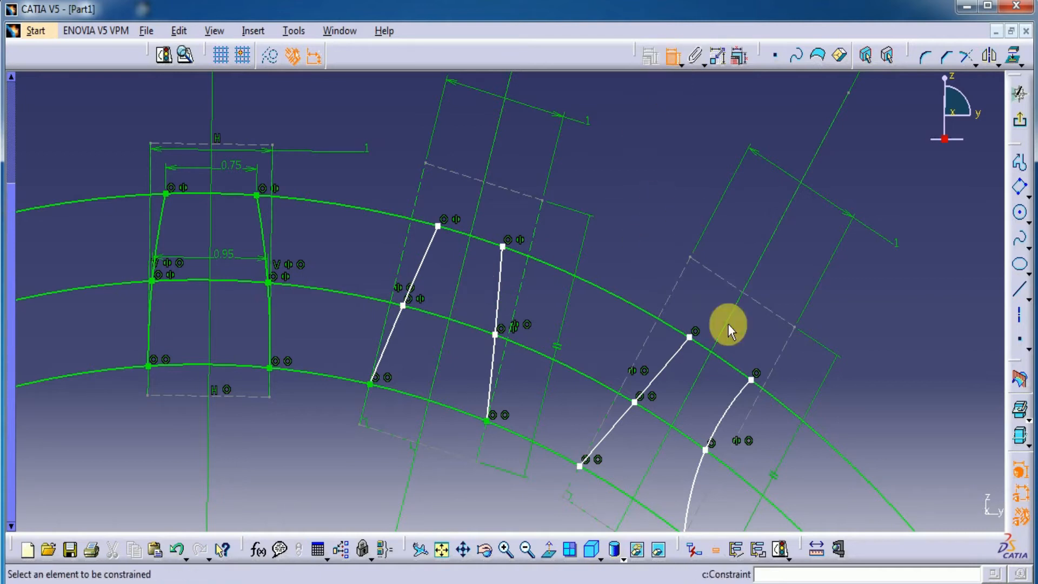
Constrain the third tooth's flank ends on the outer circle to be symmetric about that tooth's radial line.
click(755, 380)
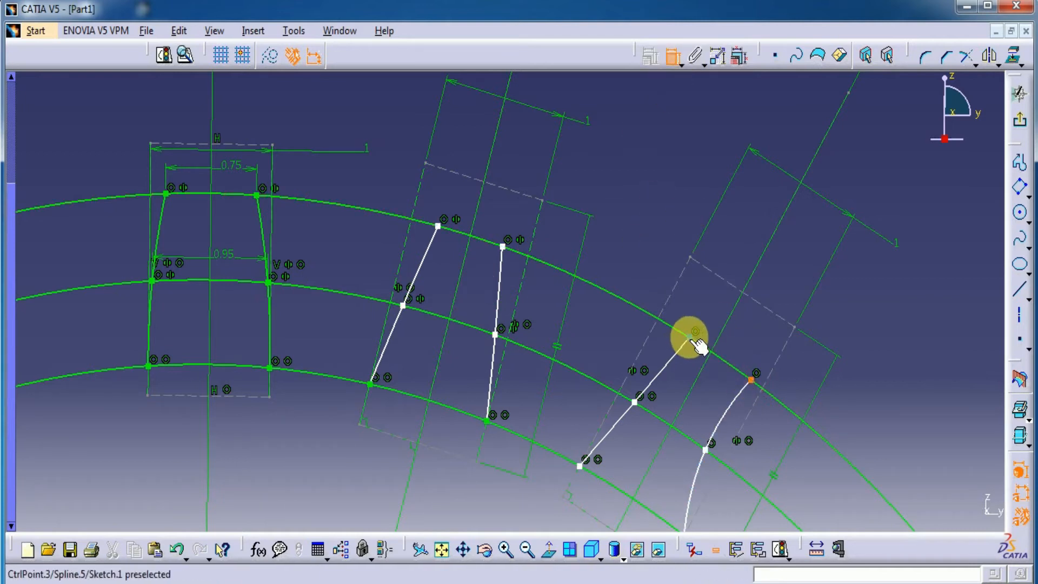
click(692, 338)
right_click(865, 276)
click(921, 426)
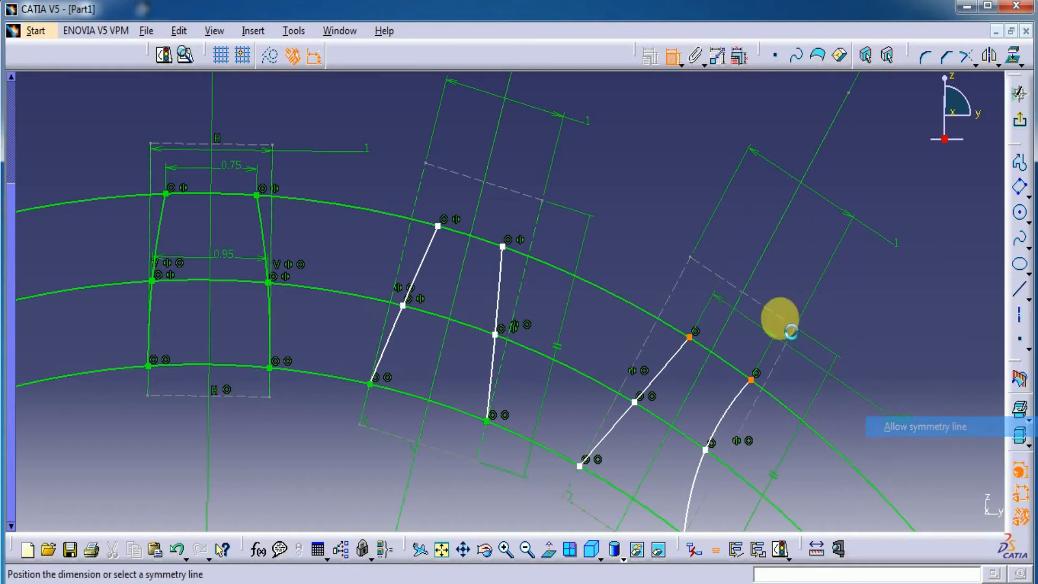
click(765, 267)
Constrain the third tooth's flank points on the middle circle to be symmetric about that tooth's radial line.
middle_drag(757, 204, 656, 109)
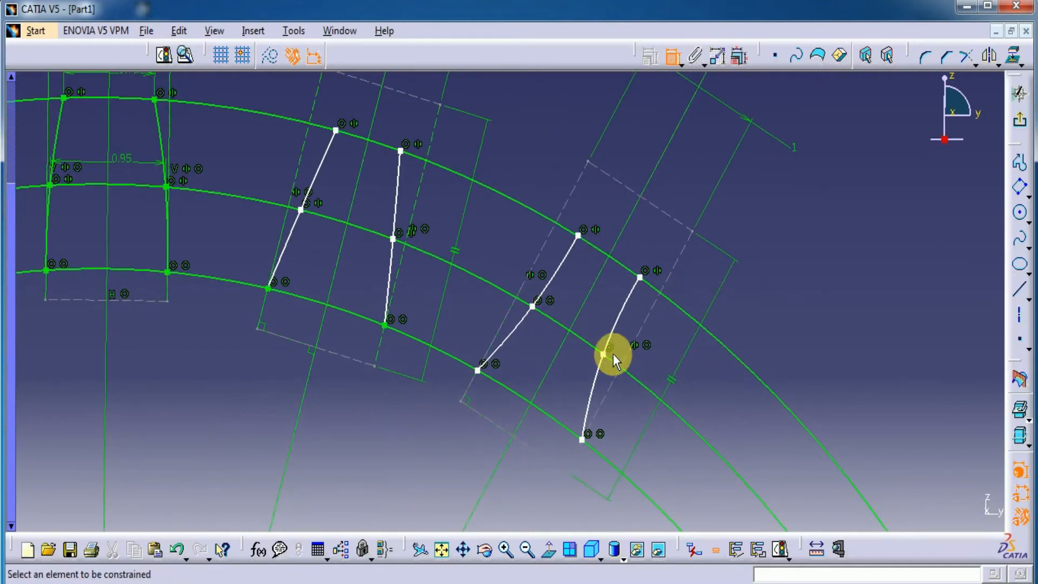
click(541, 312)
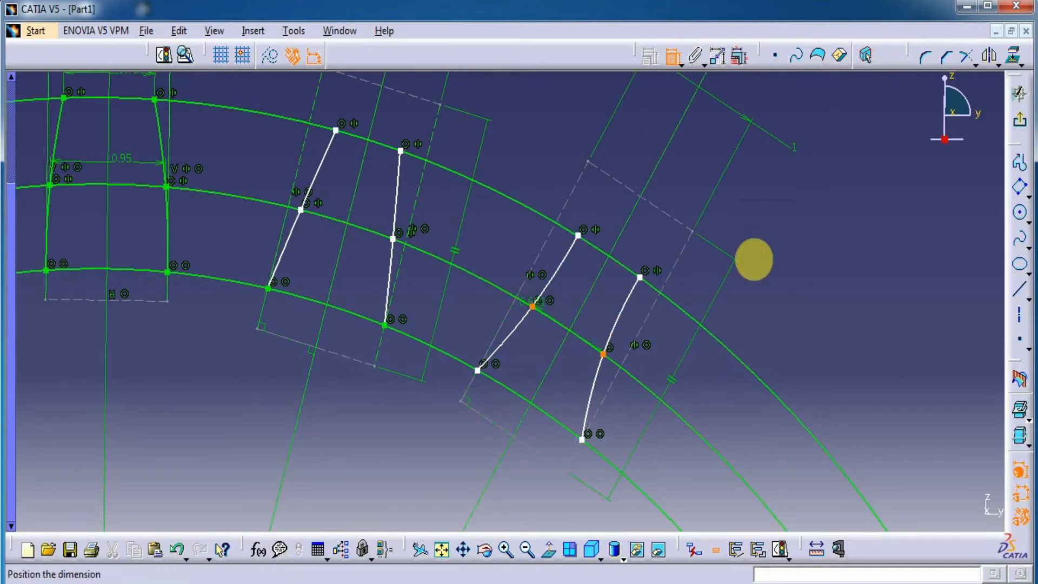
right_click(793, 253)
click(836, 414)
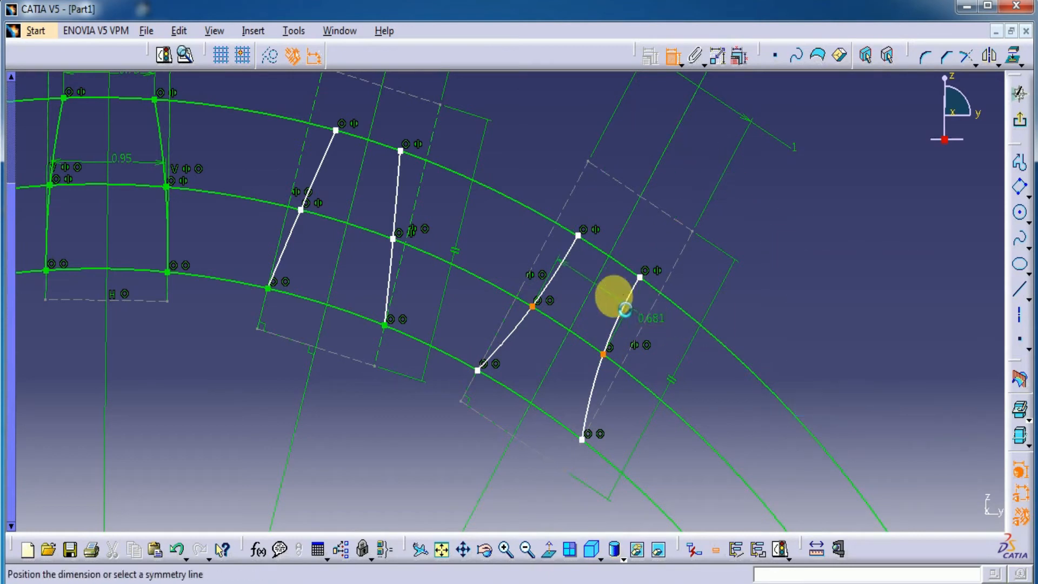
click(751, 273)
Dimension the distance between the second tooth's flank ends on the outer circle and set it to 0.75 mm.
middle_drag(398, 406, 420, 442)
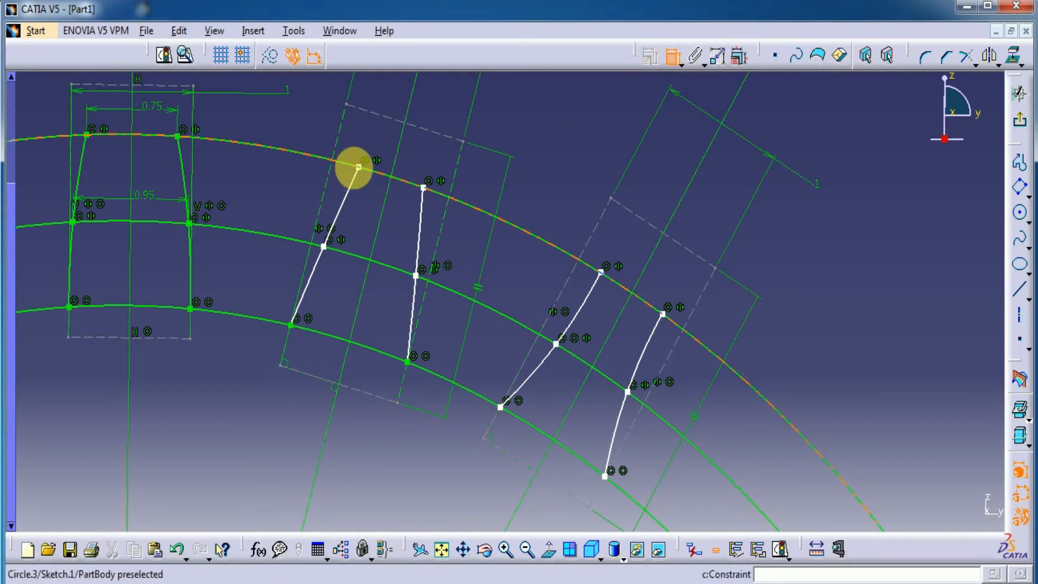
click(359, 168)
click(423, 187)
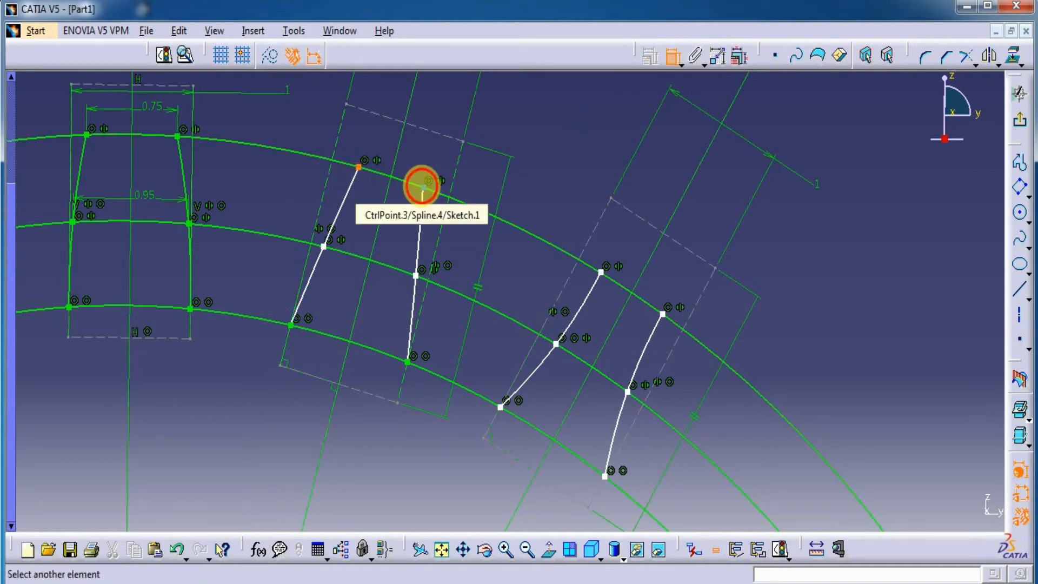
middle_drag(509, 138, 504, 206)
click(504, 205)
double_click(508, 210)
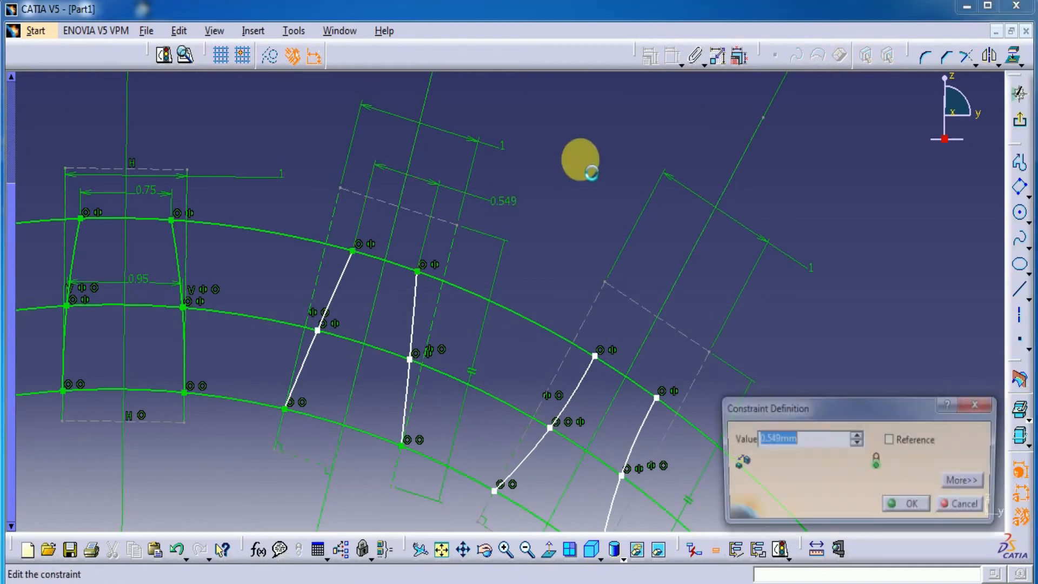
text(0.75)
key(Return)
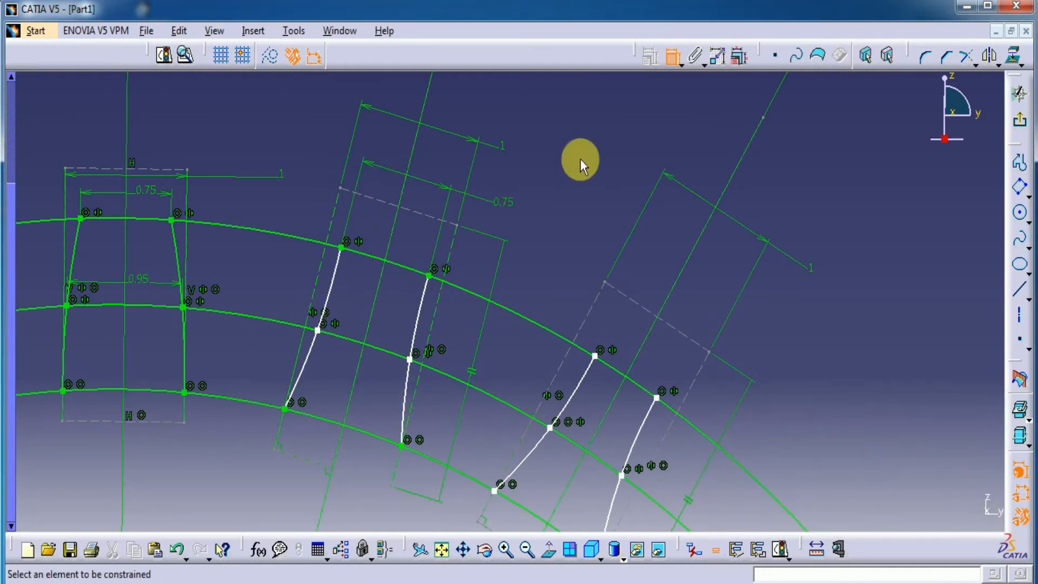
Dimension the distance between the third tooth's flank ends on the outer circle and set it to 0.75 mm.
click(595, 356)
click(657, 399)
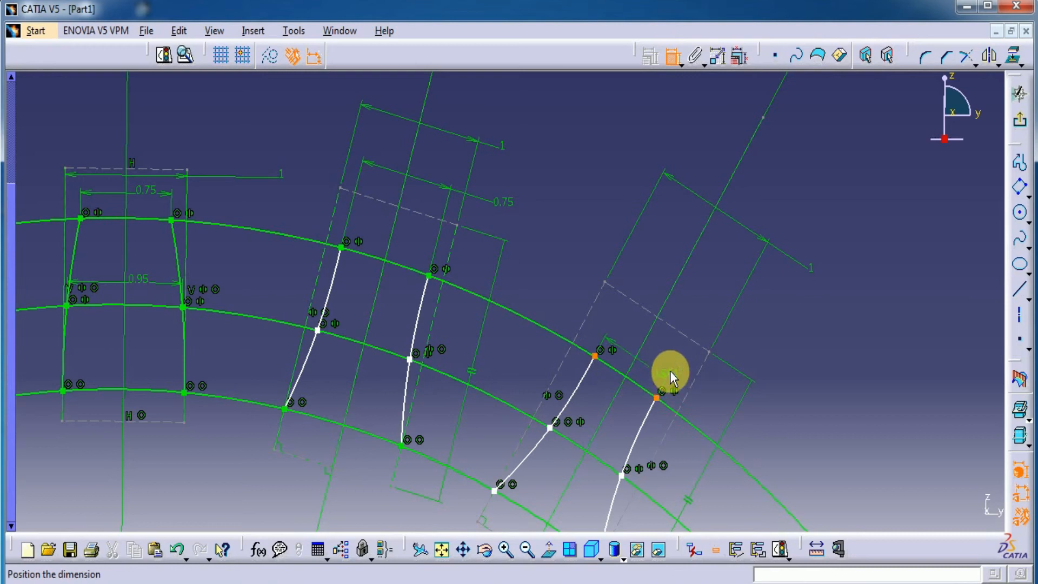
double_click(674, 361)
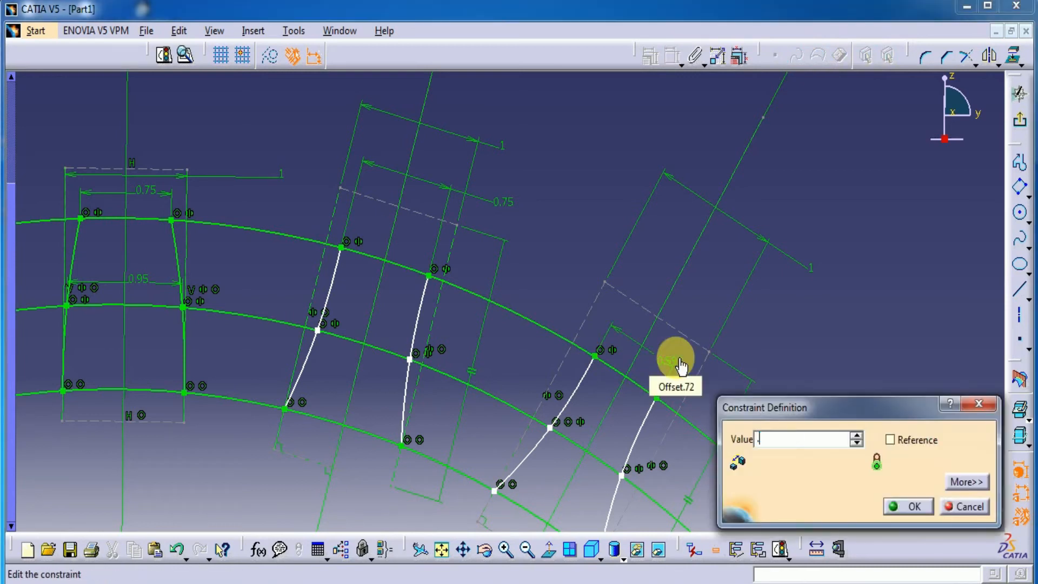
key(Return)
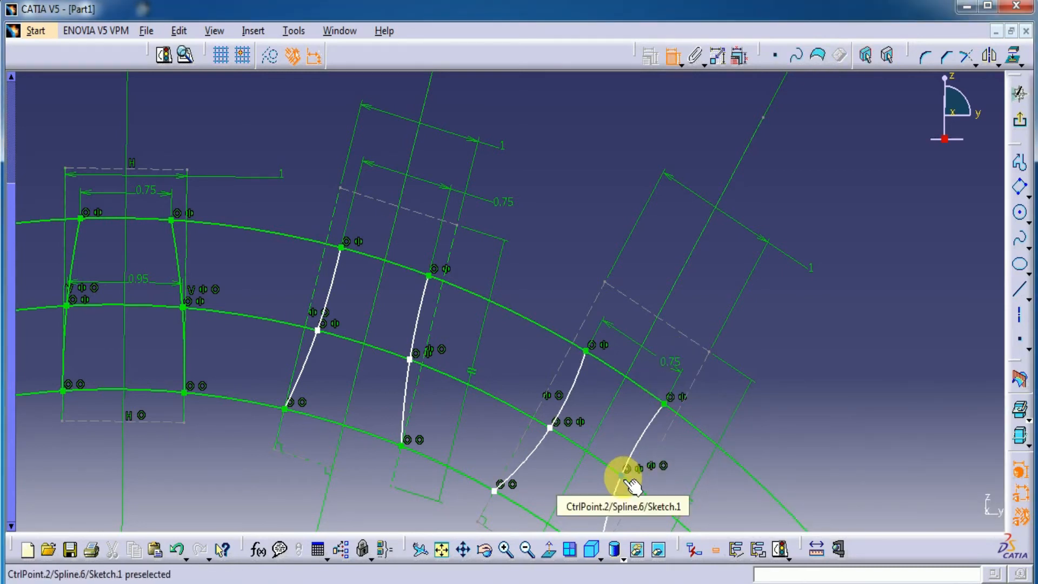
Dimension the distance between the third tooth's flank points on the middle circle and set it to 0.95 mm.
click(551, 428)
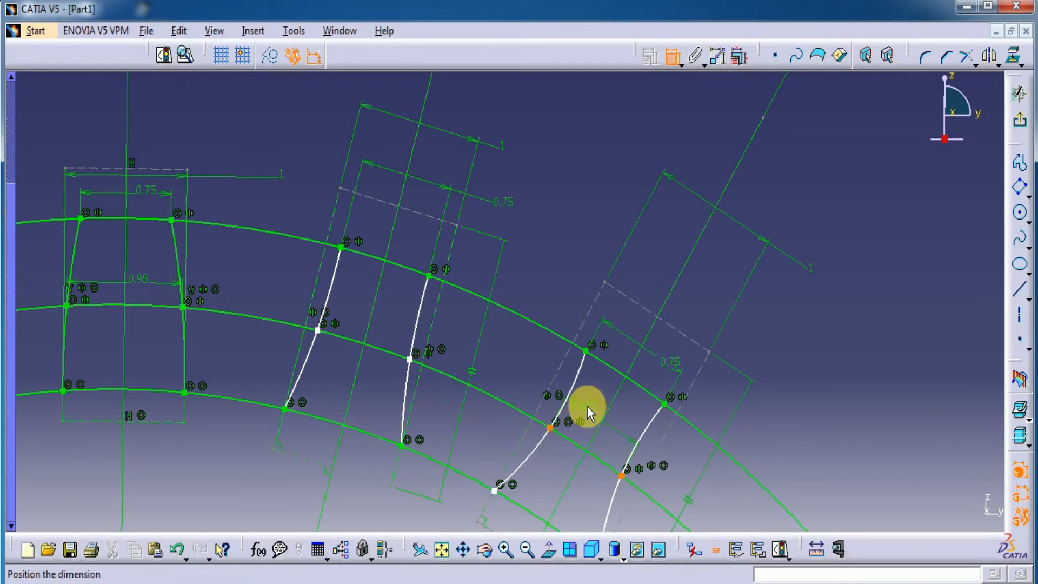
double_click(589, 404)
text(.)
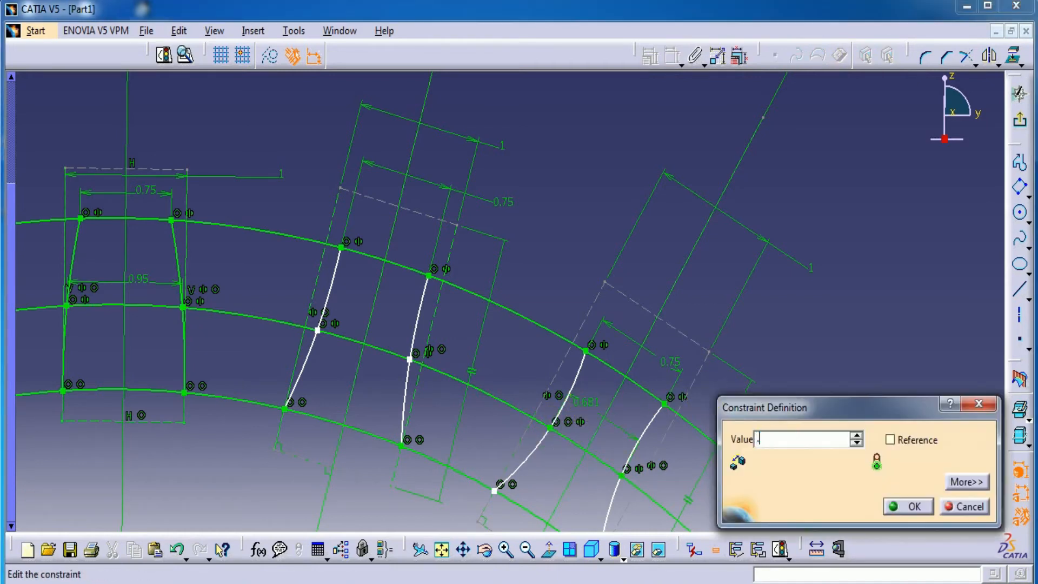
text(9)
key(Return)
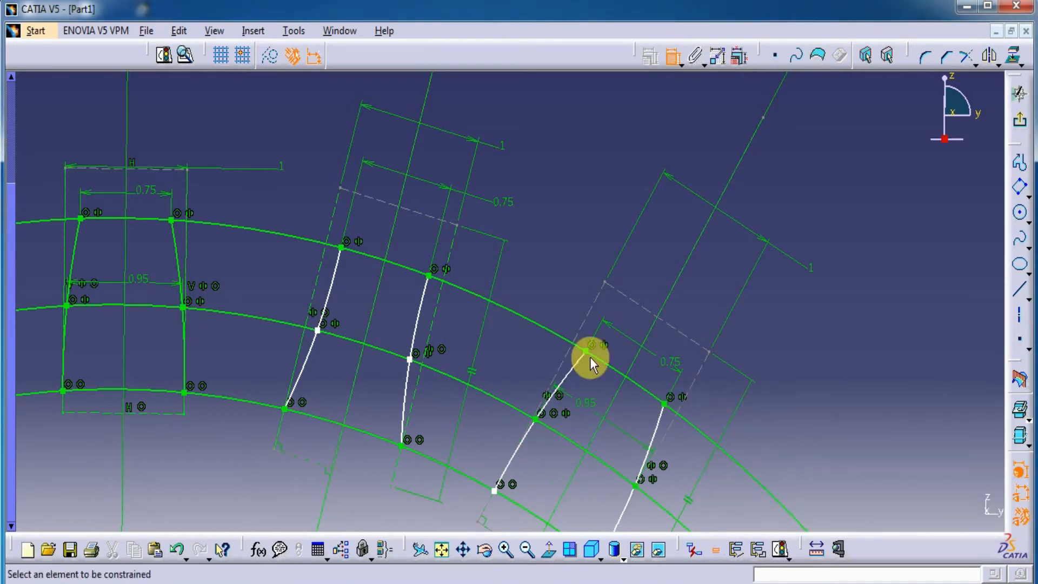
Dimension the distance between the second tooth's flank points on the middle circle and set it to 0.95 mm.
click(410, 361)
click(317, 330)
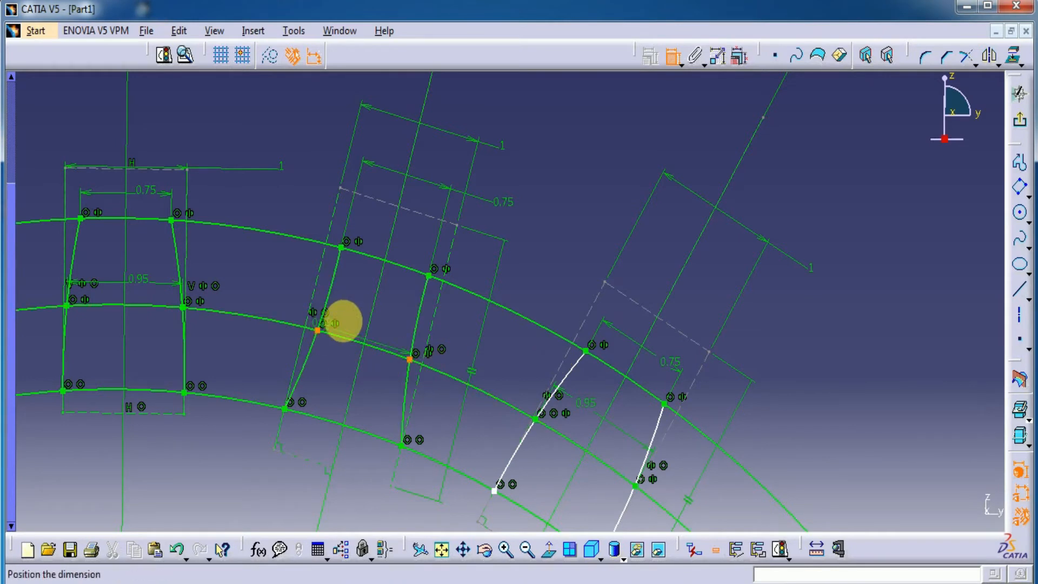
double_click(352, 318)
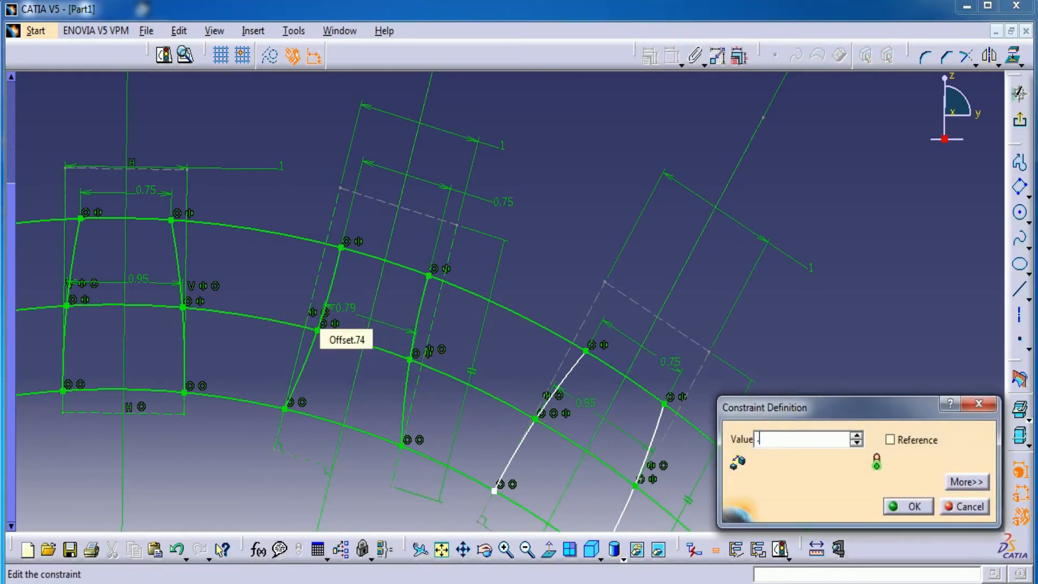
key(Return)
middle_drag(538, 390, 447, 234)
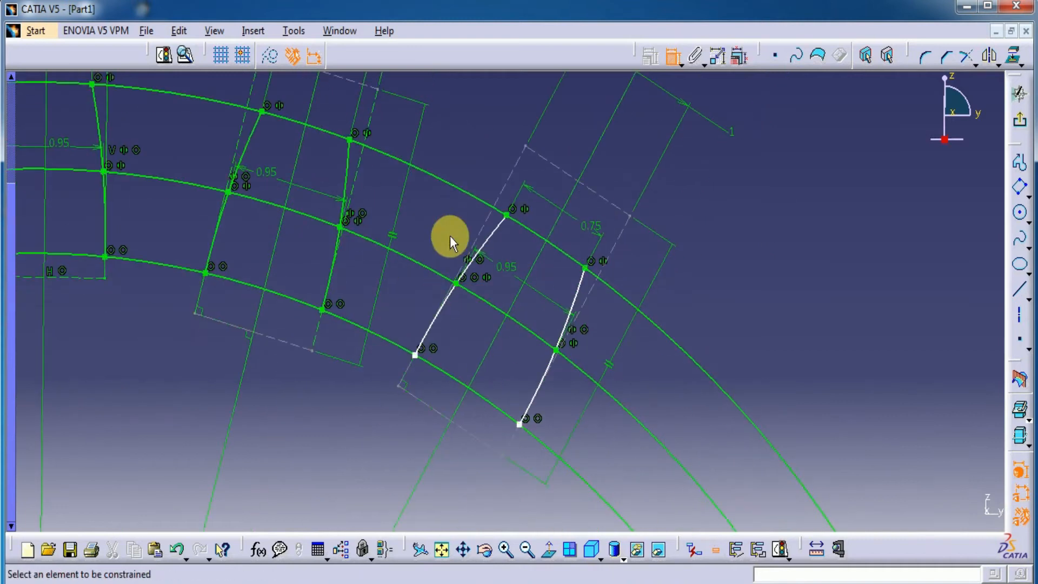
middle_drag(494, 320, 489, 341)
click(670, 61)
click(565, 292)
click(495, 244)
click(530, 297)
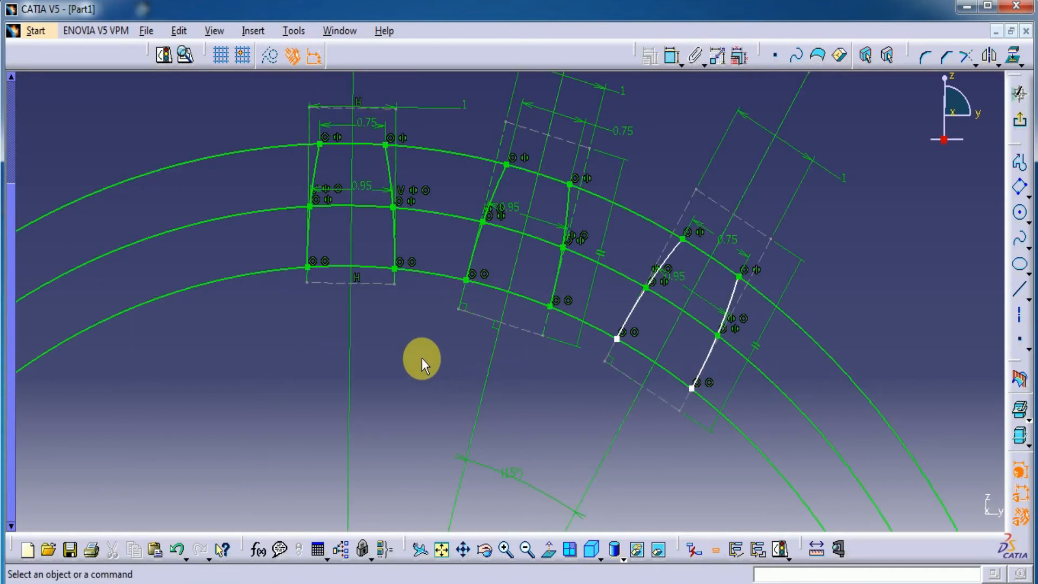
Draw a three-point root spline from the first tooth's right middle-circle point through the inner circle to the second tooth's left middle-circle point.
mouse_move(422, 358)
middle_down()
mouse_move(433, 389)
mouse_move(412, 342)
mouse_move(426, 351)
mouse_move(383, 386)
middle_up()
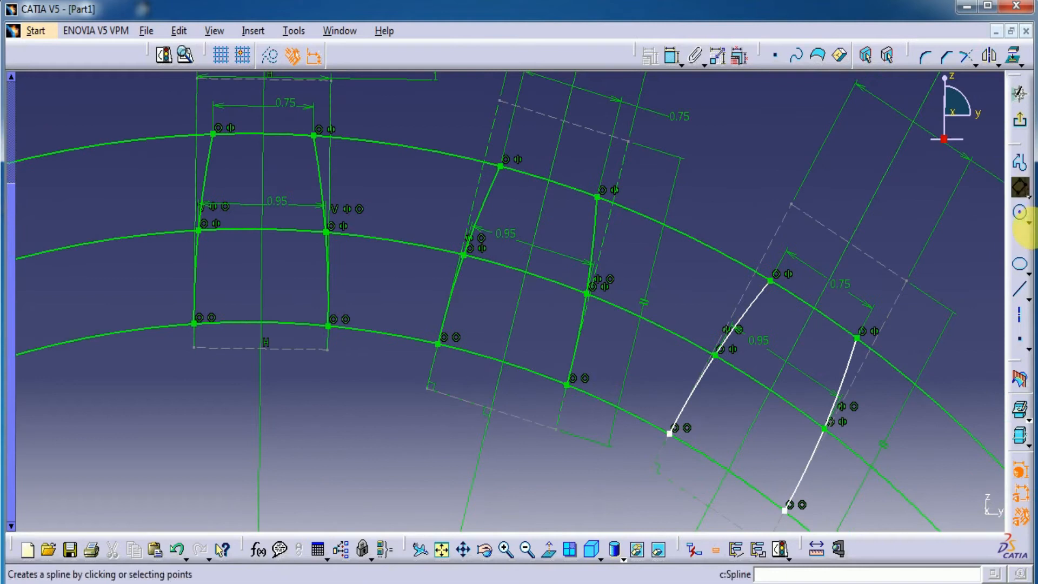
click(1021, 244)
click(326, 232)
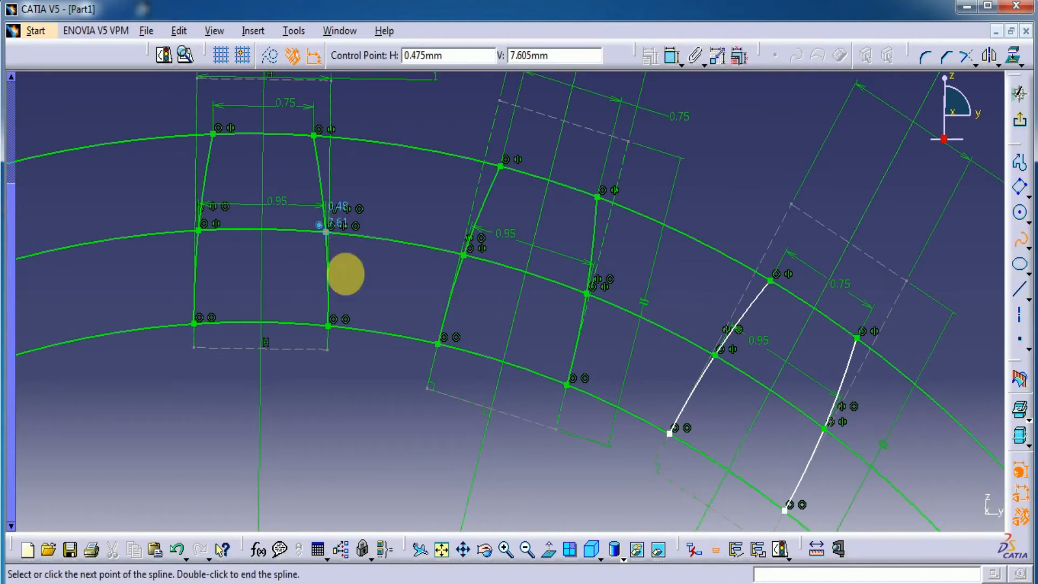
click(375, 332)
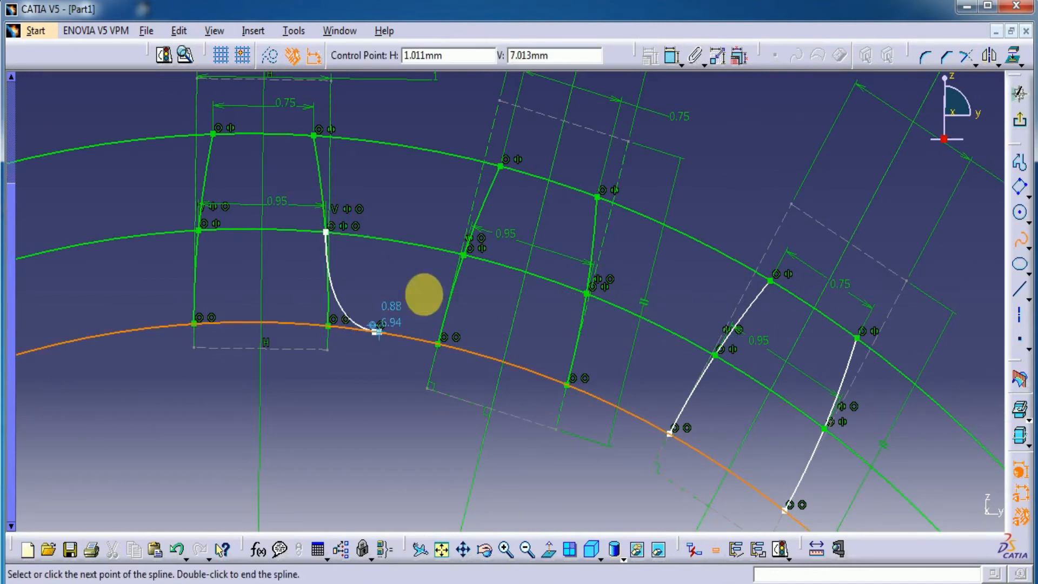
double_click(463, 255)
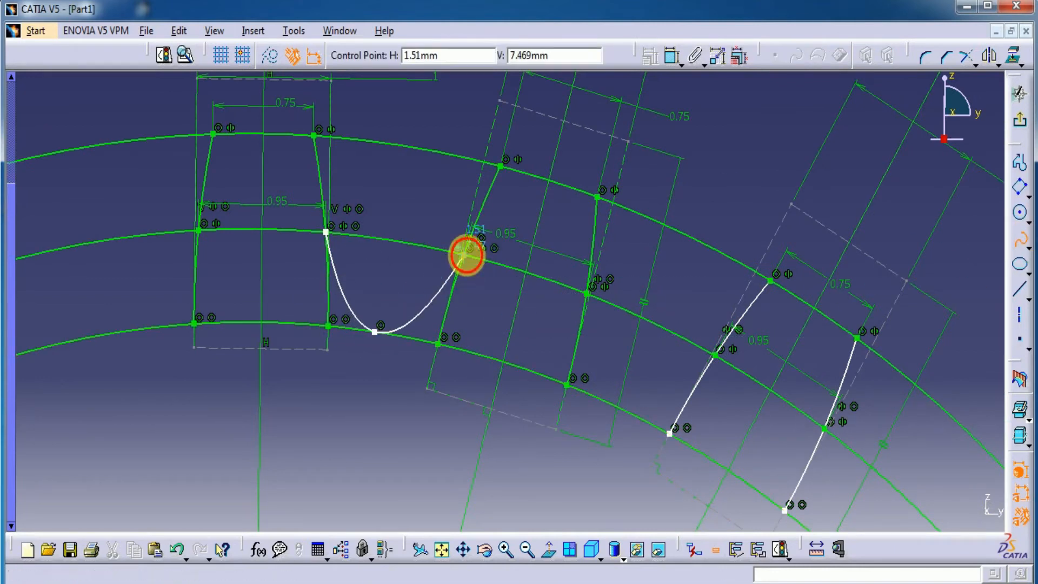
Draw a matching root spline from the second tooth's right middle-circle point through the inner circle to the third tooth's left middle-circle point.
click(587, 293)
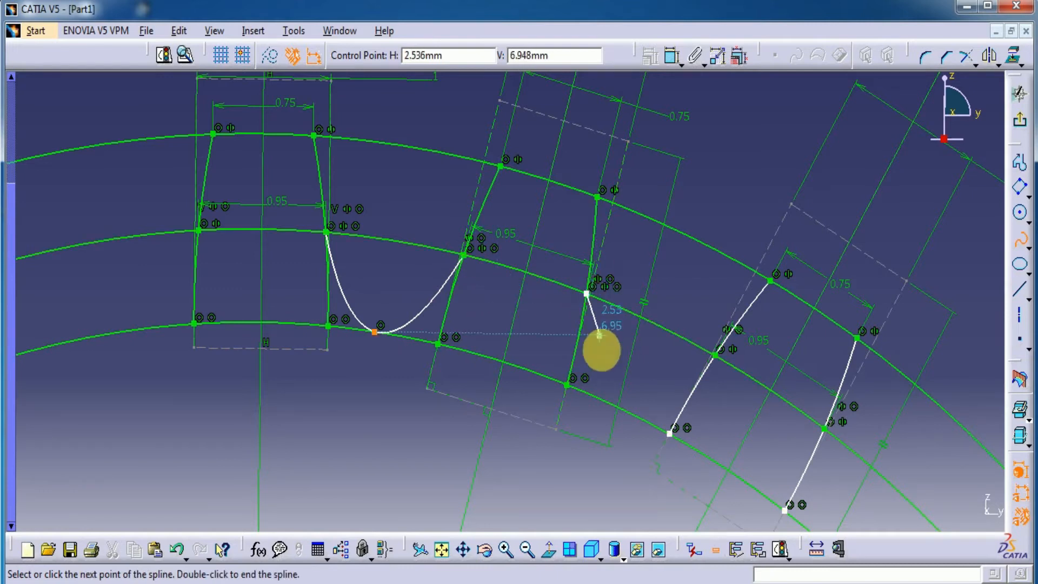
click(619, 406)
double_click(720, 352)
middle_click(729, 394)
click(1023, 245)
middle_drag(723, 313, 726, 368)
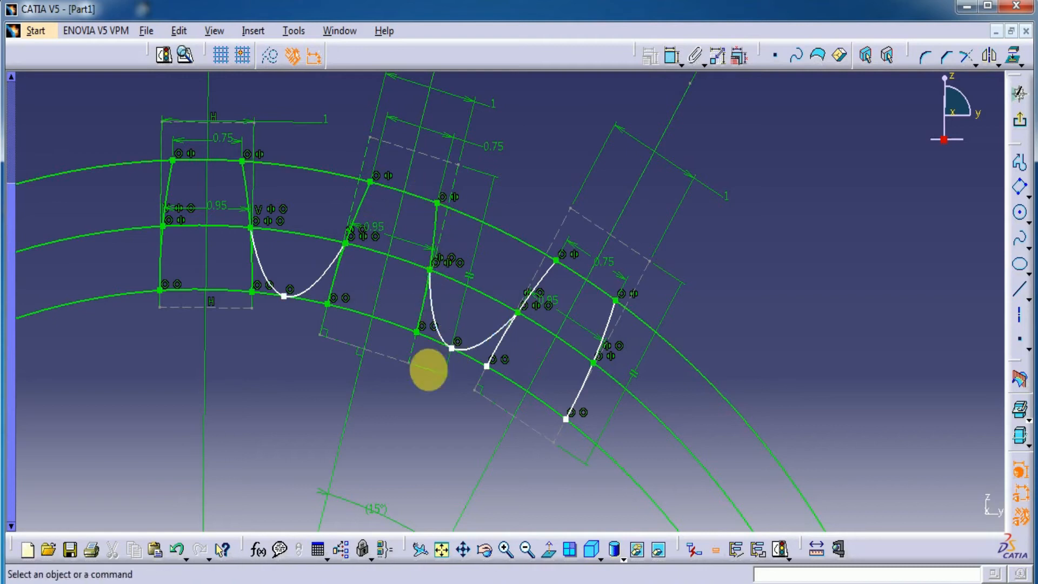
Draw a roughly radial line through the gap between the first and second teeth, crossing the outer and middle circles.
mouse_move(332, 411)
middle_down()
mouse_move(344, 421)
mouse_move(279, 327)
middle_up()
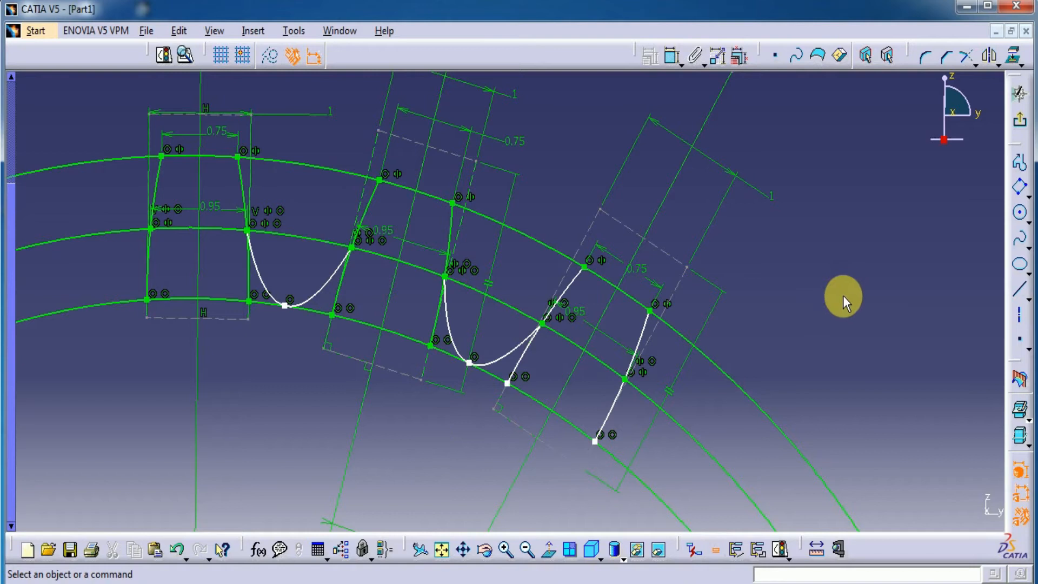
click(1020, 289)
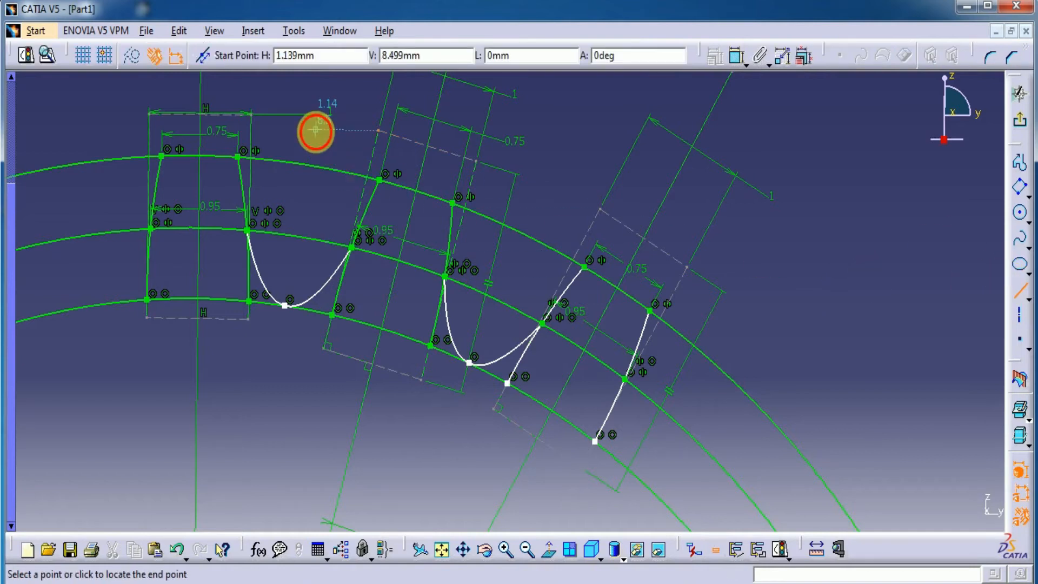
click(297, 265)
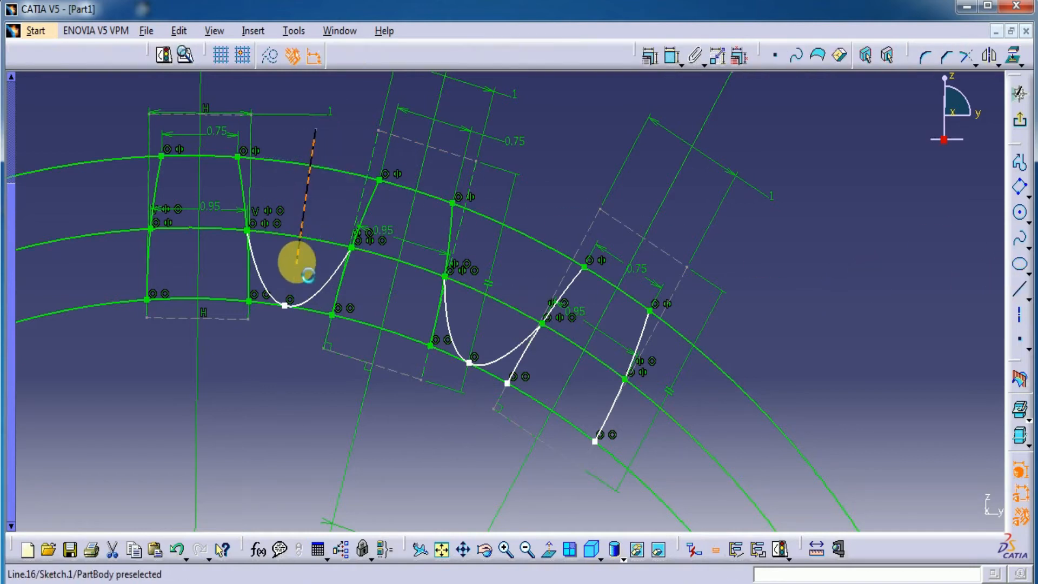
Constrain the first gap's two spline end points on the middle circle to be symmetric about the new gap line.
click(669, 56)
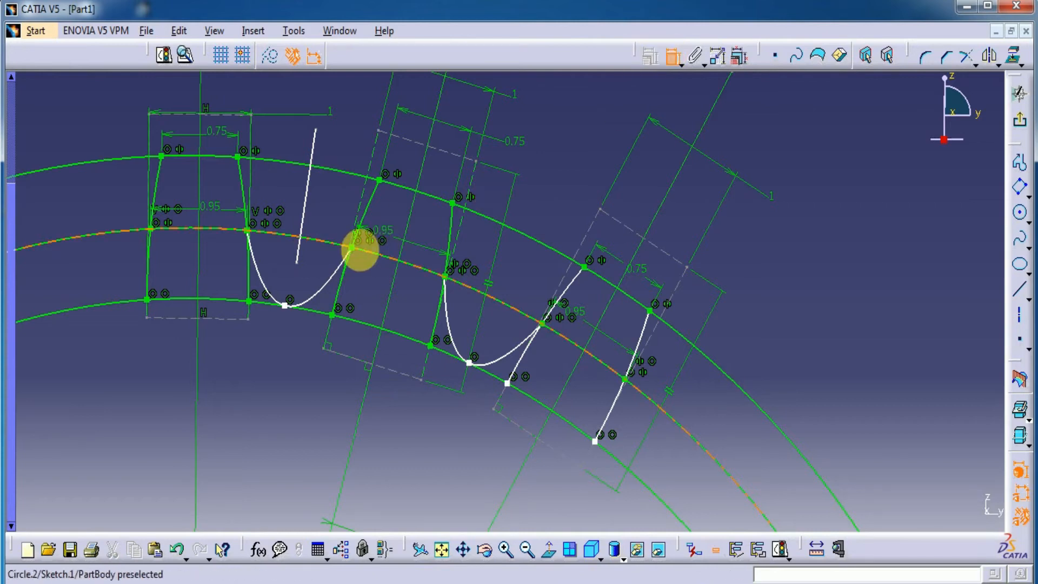
click(248, 231)
right_click(281, 262)
click(286, 412)
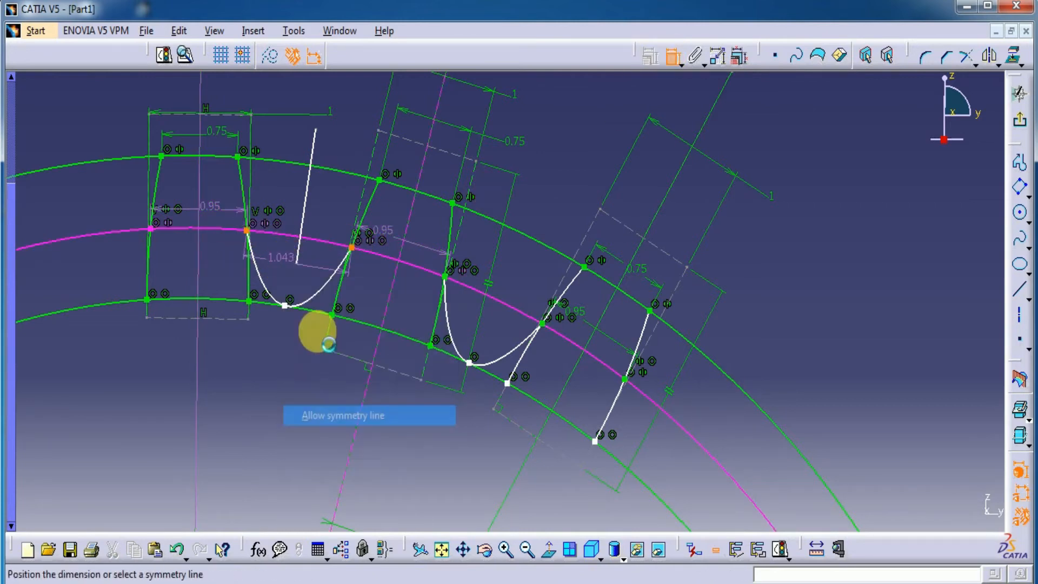
click(302, 220)
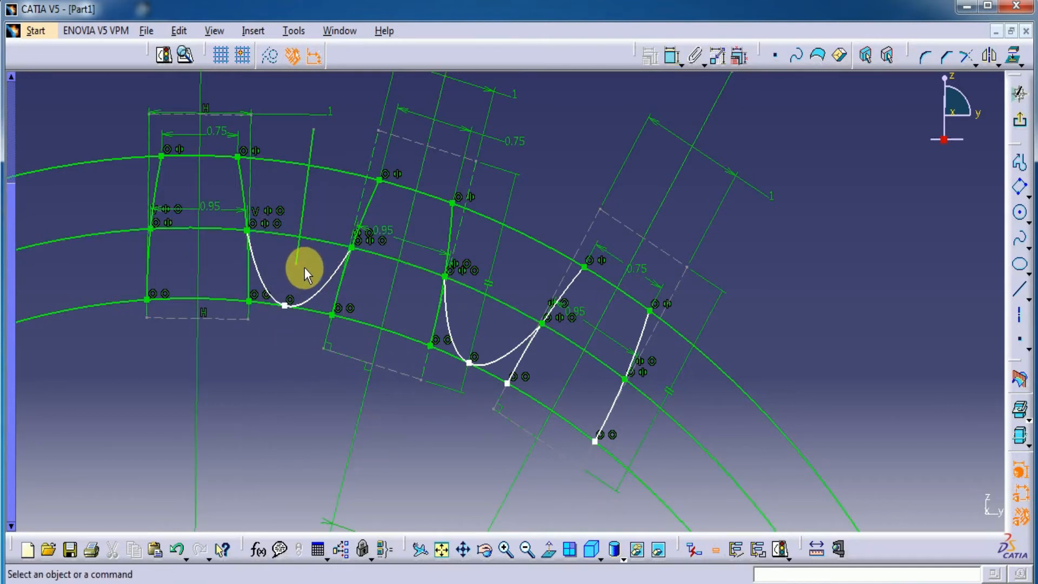
Constrain the first root spline's bottom point on the inner circle to be coincident with the gap line.
click(672, 55)
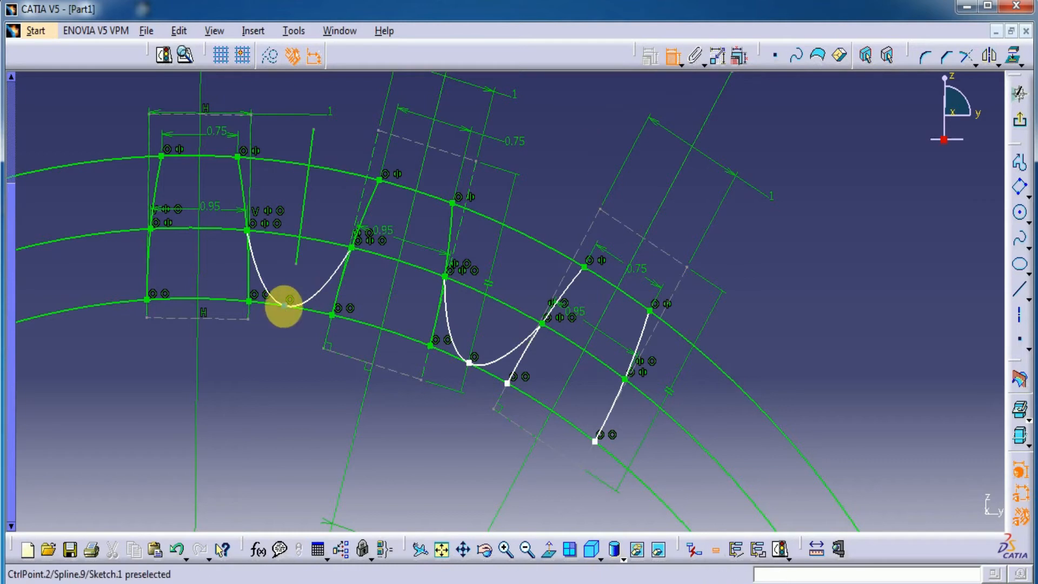
click(284, 306)
click(299, 254)
right_click(307, 399)
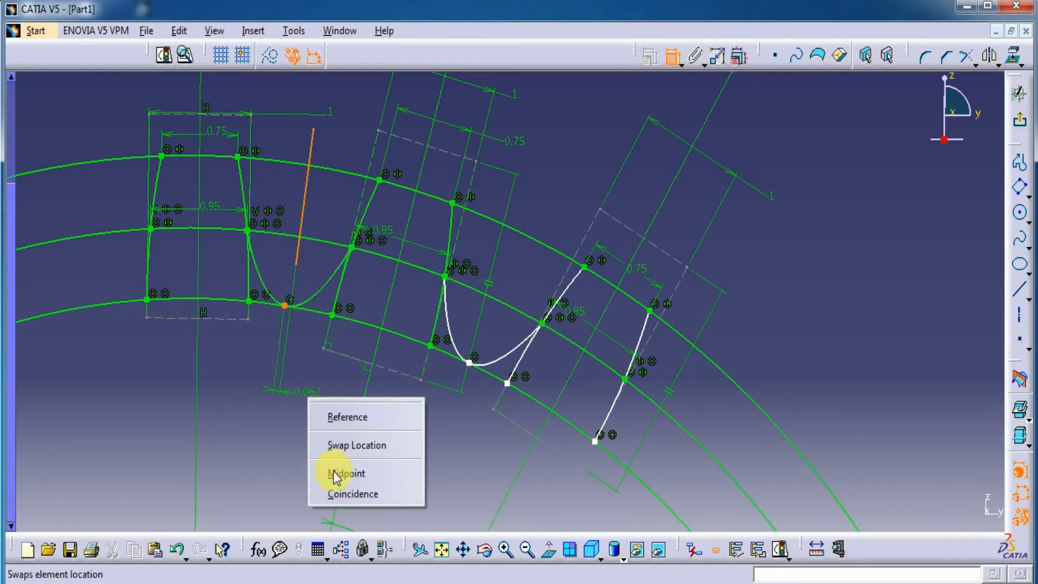
click(331, 493)
Extend the gap line's lower end past the inner circle and convert the line to a construction element.
drag(297, 265, 297, 323)
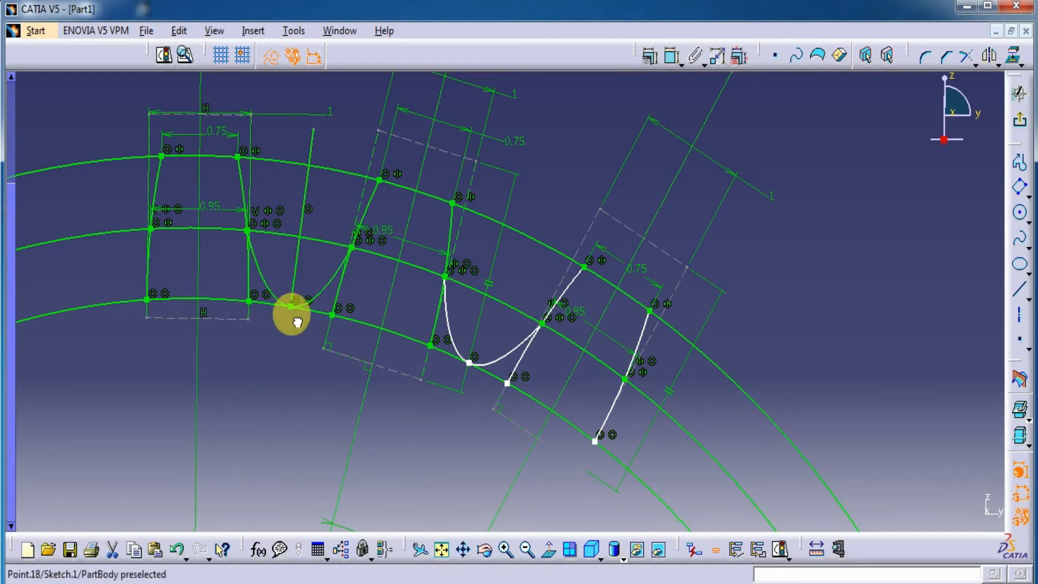
click(287, 344)
click(271, 57)
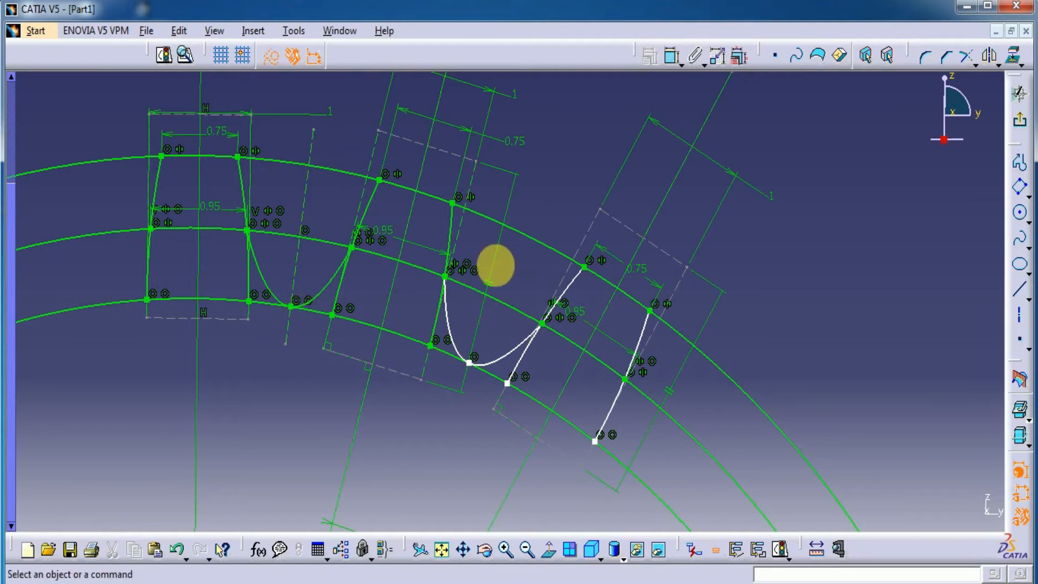
Mirror the construction line about the second tooth's radial line and make the second root spline's bottom point coincident with the copy.
click(989, 55)
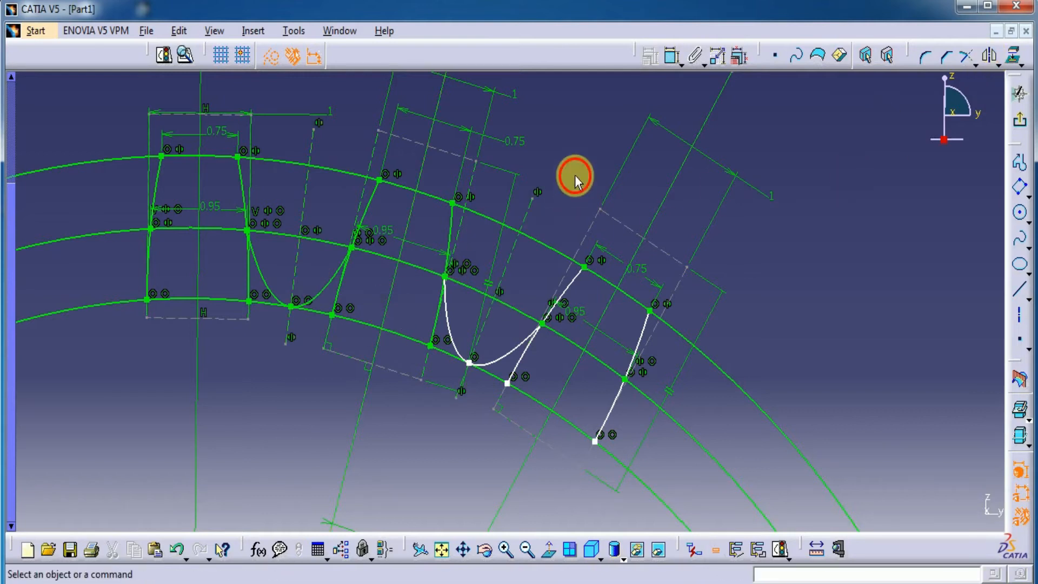
middle_drag(489, 438, 473, 260)
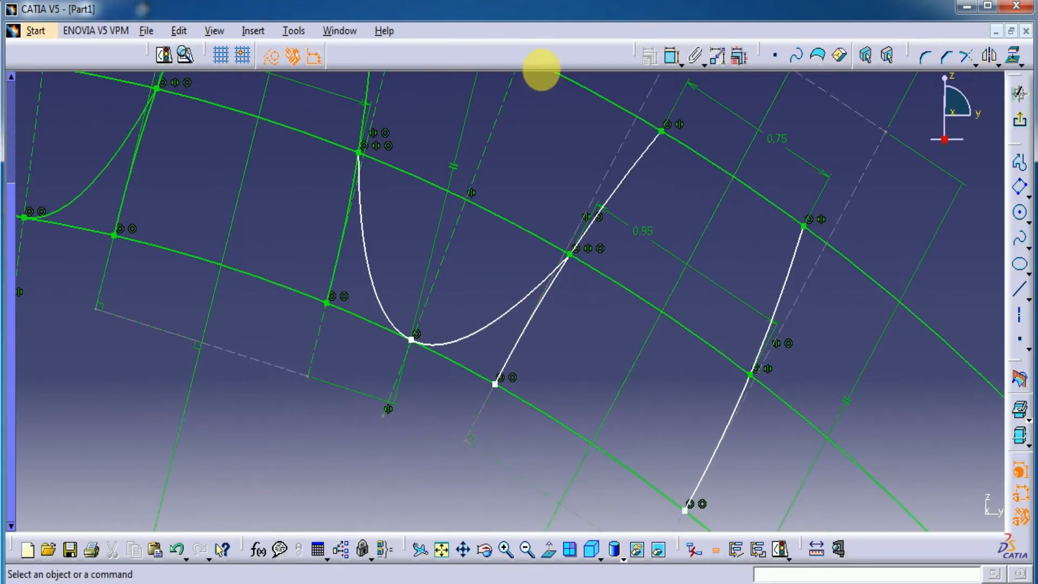
click(672, 54)
click(417, 342)
click(428, 289)
right_click(463, 287)
click(500, 382)
mouse_move(426, 432)
middle_down()
mouse_move(431, 498)
mouse_move(433, 411)
mouse_move(440, 482)
mouse_move(447, 429)
mouse_move(439, 411)
middle_up()
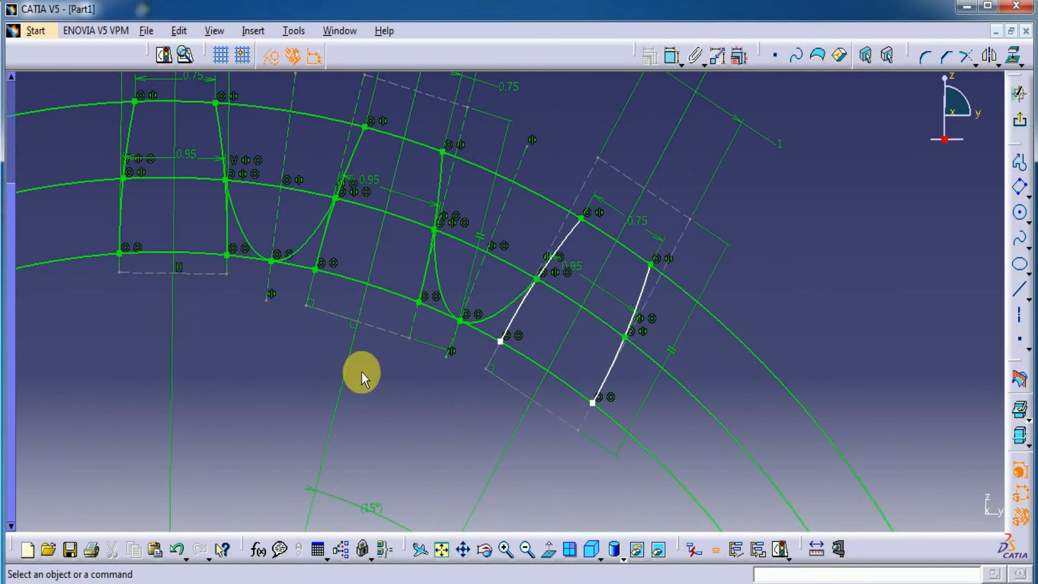
mouse_move(527, 381)
middle_down()
mouse_move(527, 462)
mouse_move(563, 486)
mouse_move(477, 363)
mouse_move(463, 434)
mouse_move(449, 276)
mouse_move(475, 369)
middle_up()
mouse_move(474, 368)
middle_down()
mouse_move(503, 387)
mouse_move(493, 400)
mouse_move(485, 325)
mouse_move(514, 404)
middle_up()
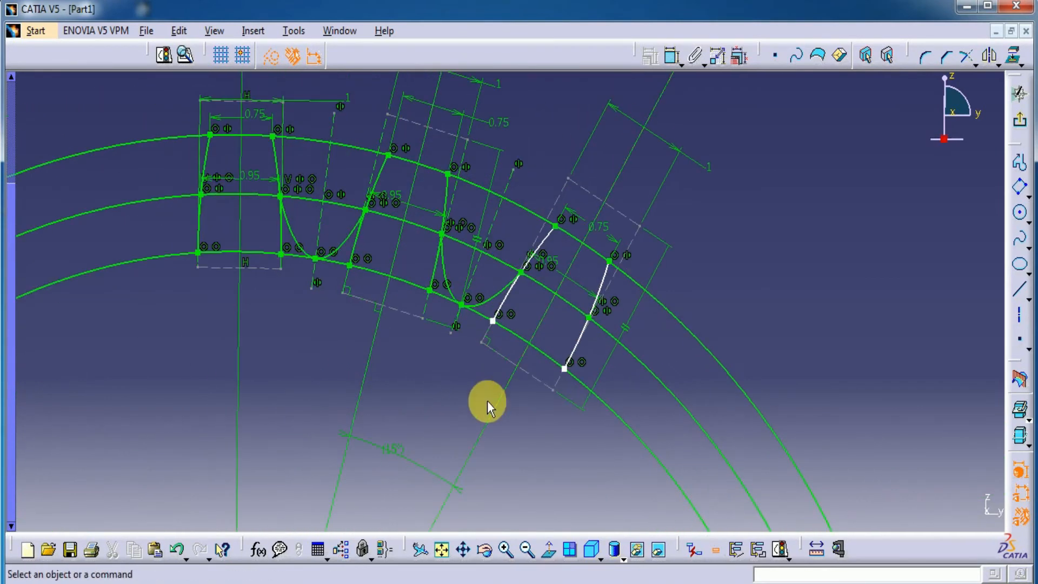
Quick-trim the part of the third tooth's left flank between the middle and inner circles.
click(508, 300)
ctrl+click(603, 279)
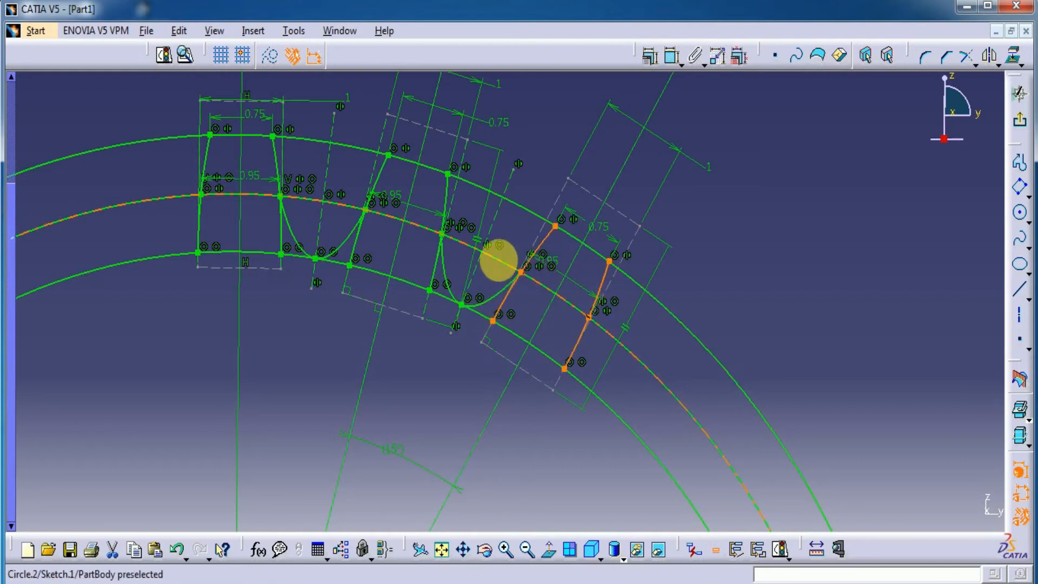
ctrl+click(459, 302)
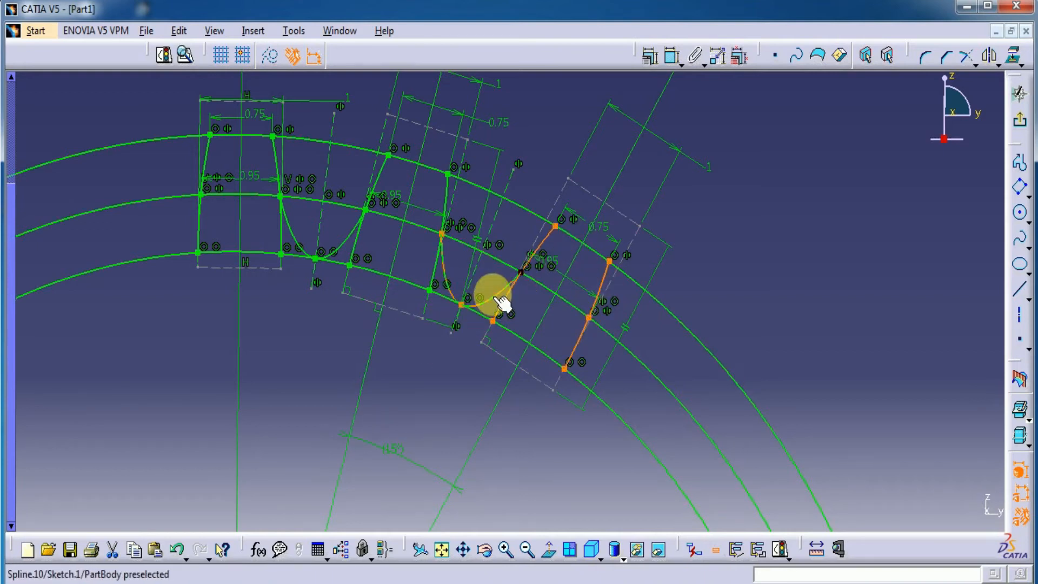
middle_drag(459, 423, 509, 465)
click(976, 66)
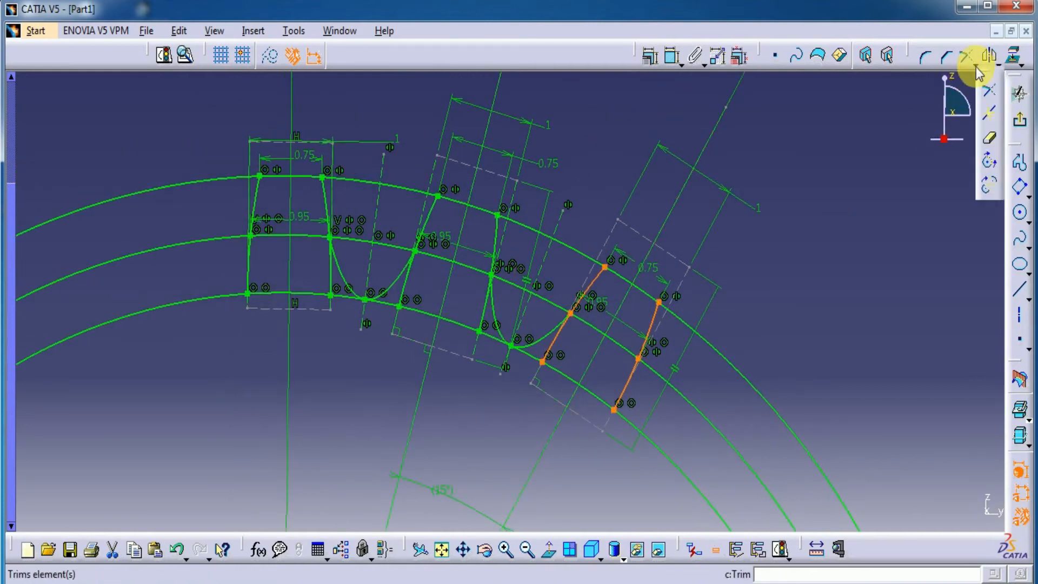
click(991, 140)
click(552, 342)
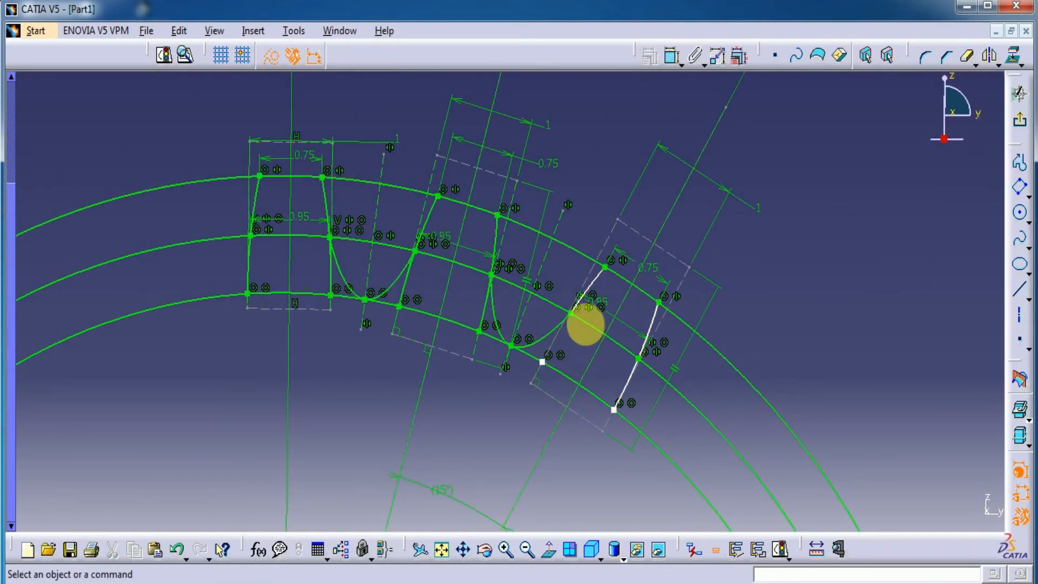
click(559, 337)
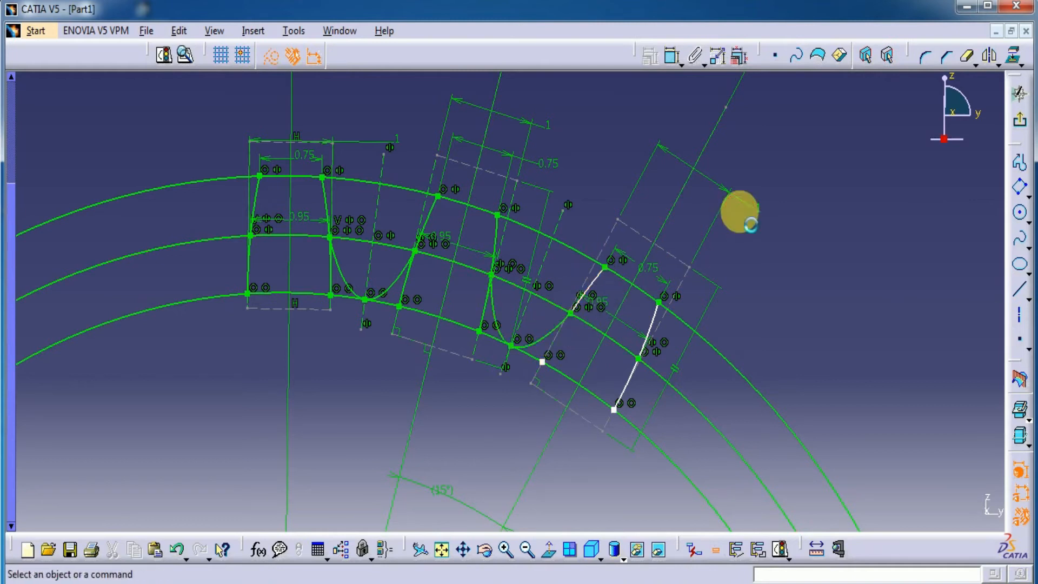
Trim away the half of the second root spline beside the third tooth, along with the third tooth's remaining flanks.
click(966, 56)
click(545, 341)
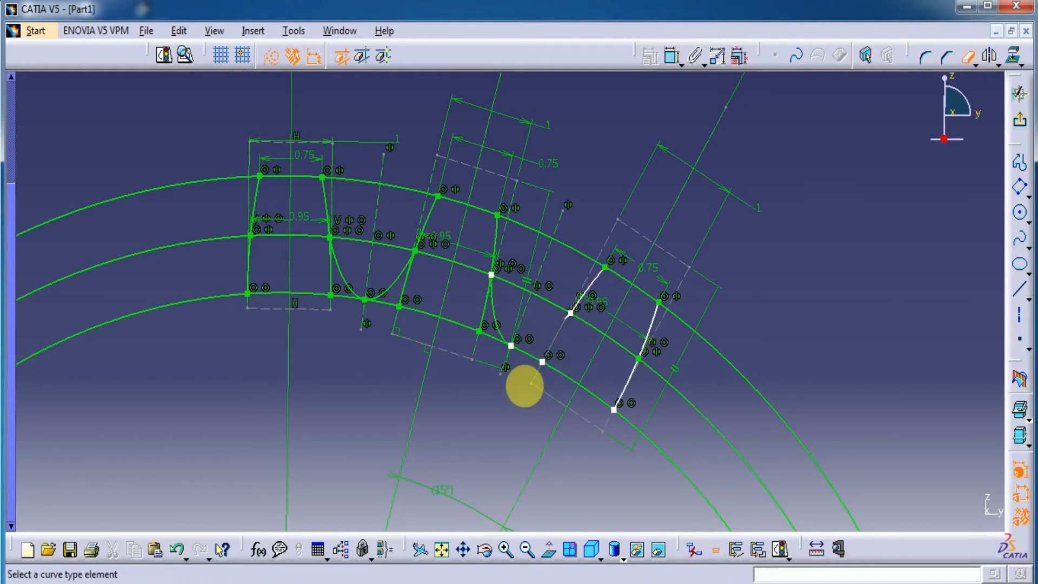
click(585, 288)
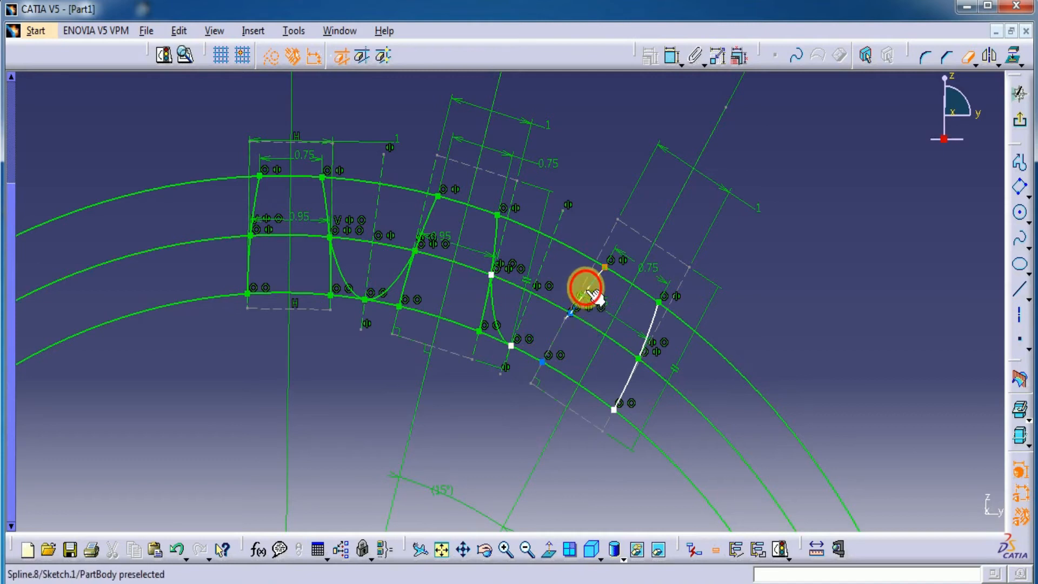
click(655, 324)
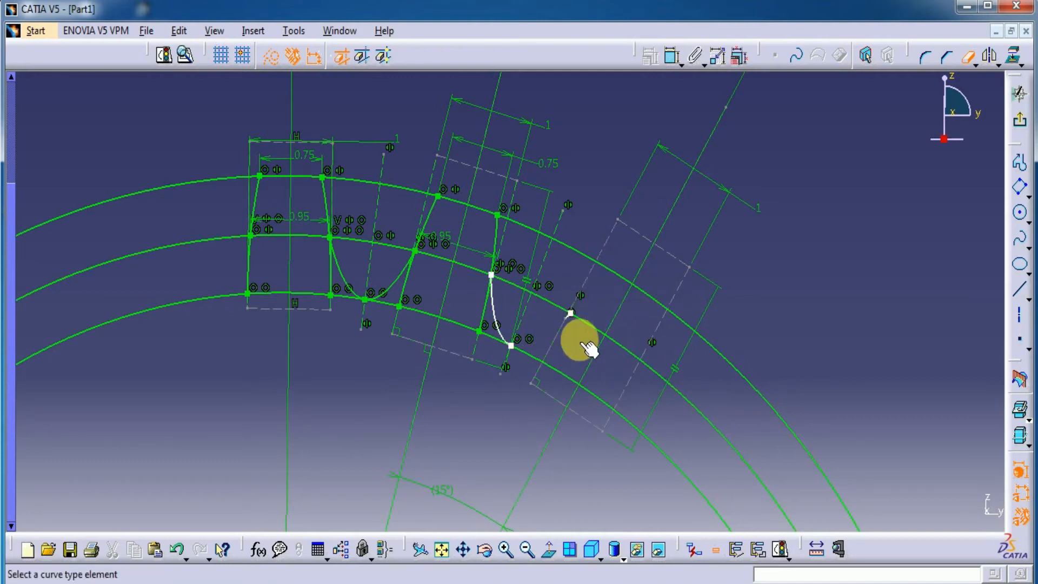
Trim the middle circle beyond the second gap and the outer circle in the gaps on both sides of the second tooth.
click(621, 345)
click(658, 373)
click(649, 294)
click(584, 253)
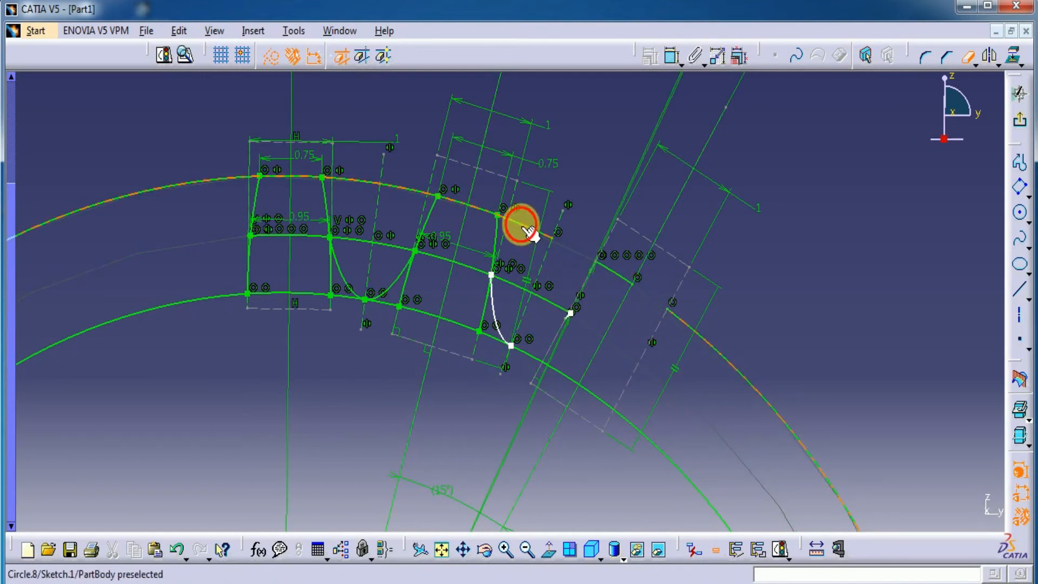
click(405, 191)
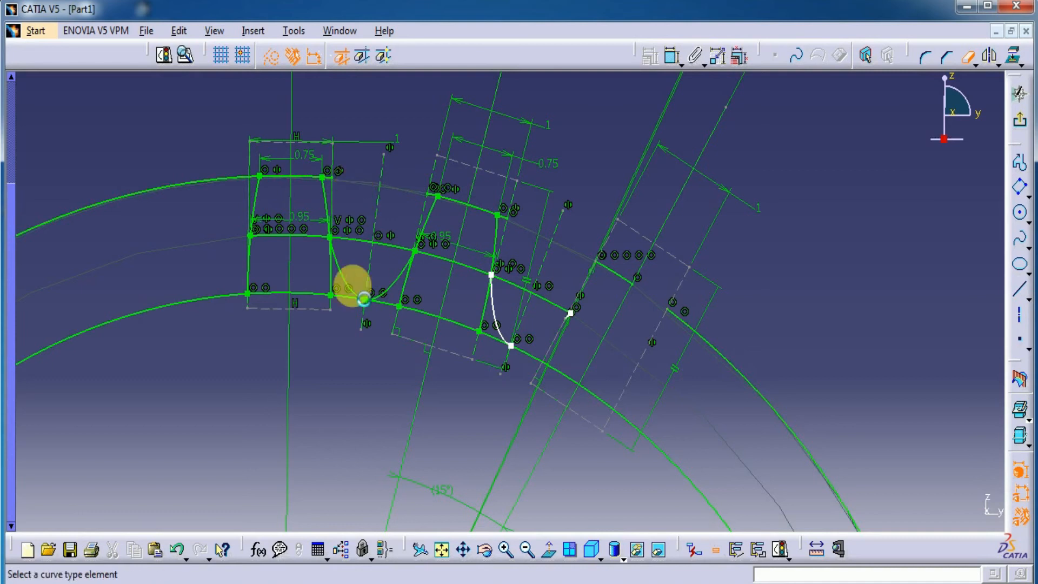
Trim the first root spline's half beside the first tooth and both second-tooth flank segments below the middle circle.
click(342, 268)
click(408, 287)
middle_drag(426, 342, 422, 242)
click(455, 324)
middle_drag(427, 285, 440, 347)
click(964, 58)
mouse_move(701, 282)
middle_down()
mouse_move(704, 318)
mouse_move(682, 400)
middle_up()
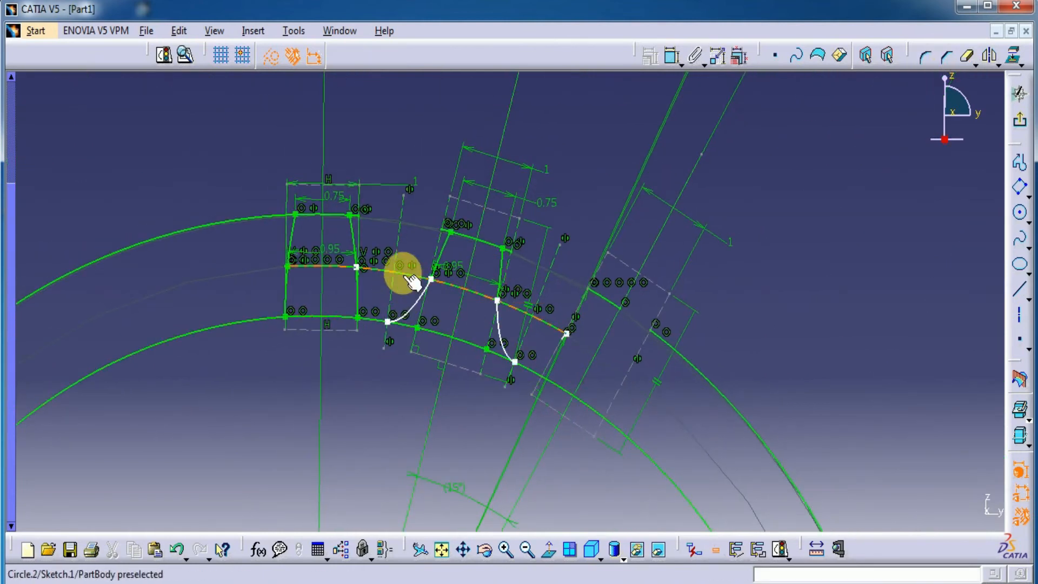
Delete the remaining middle-circle arc, the first tooth's flanks, and the outer circle's remaining arc beyond the second tooth.
key(Delete)
click(363, 292)
key(Delete)
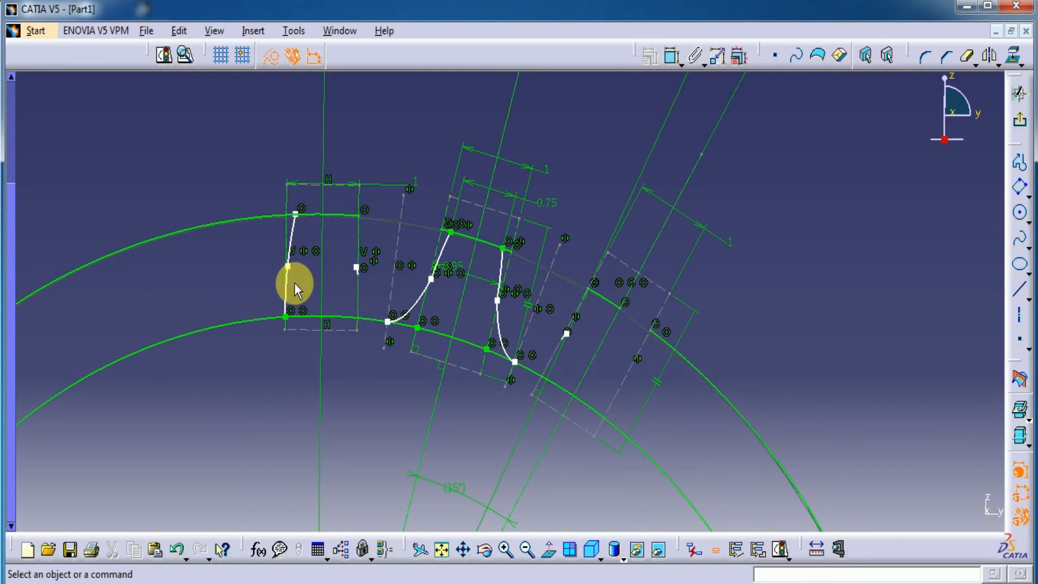
click(295, 290)
key(Delete)
click(301, 214)
key(Delete)
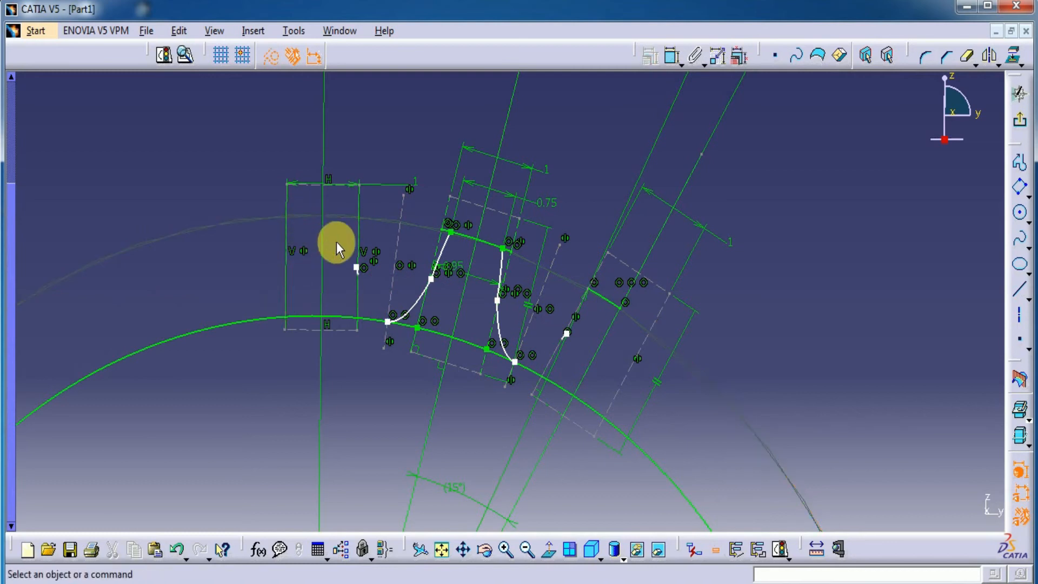
Try to delete the leftover spline point where the first tooth's flank was, and undo that deletion.
click(357, 268)
key(Delete)
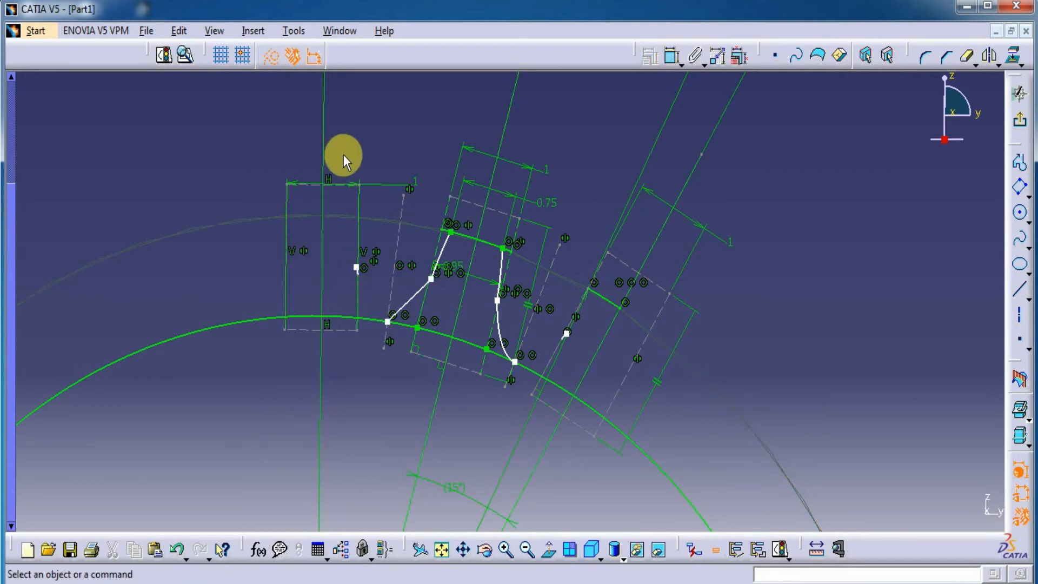
click(184, 551)
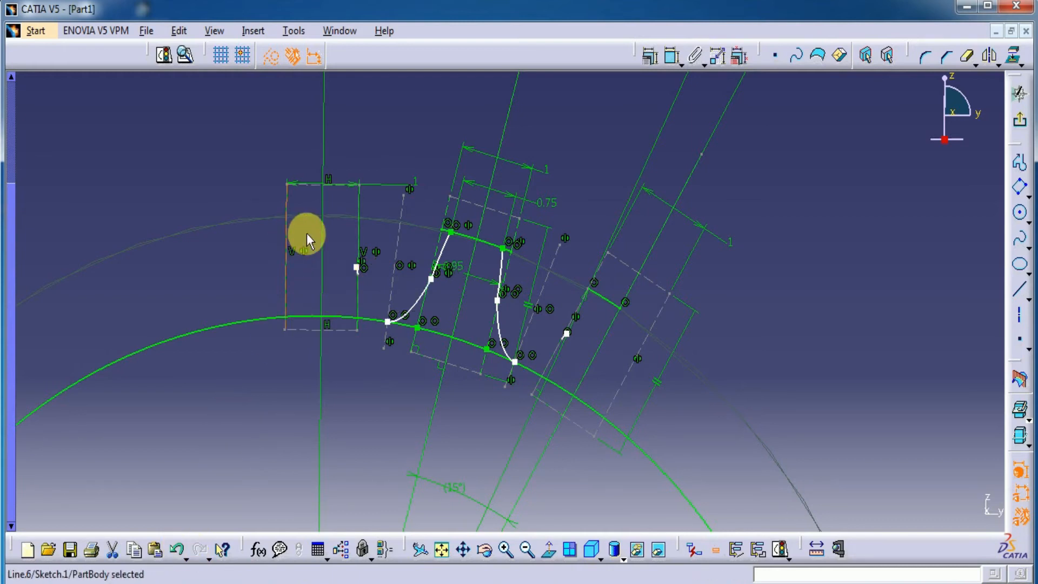
Delete the side and base lines of the first tooth's construction rectangle.
key(Delete)
click(358, 229)
key(Delete)
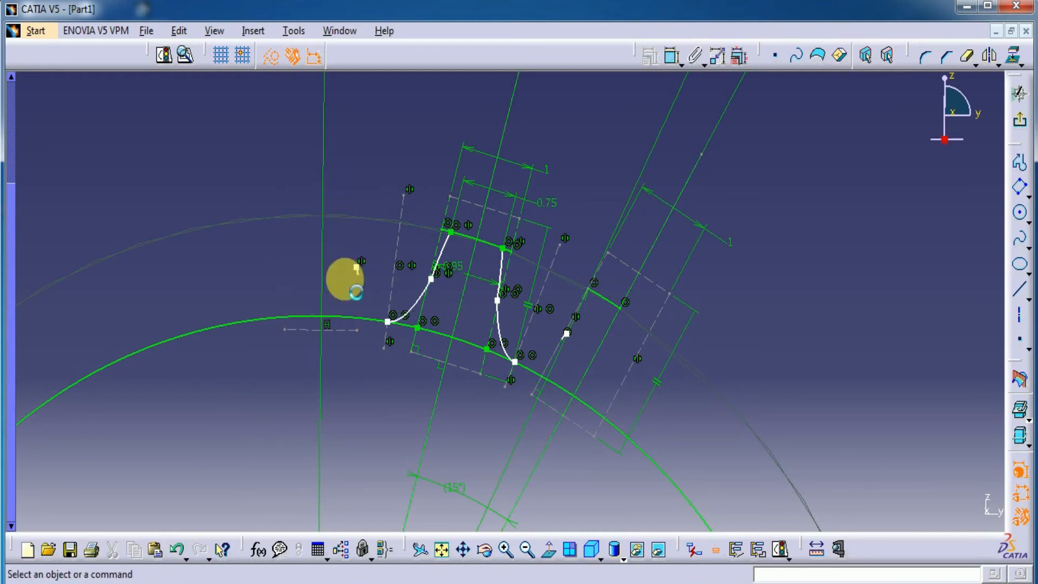
click(334, 329)
key(Delete)
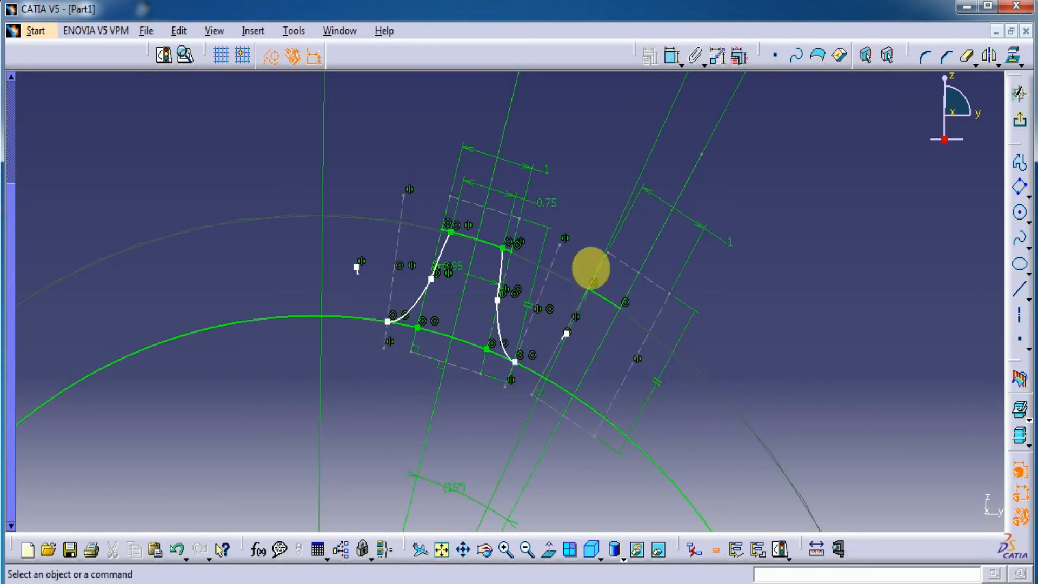
Delete the third tooth's top arc and quick-trim the top-arc stubs extending past both flanks of the second tooth.
scroll(478, 292, up, 3)
click(727, 305)
key(Delete)
mouse_move(649, 324)
middle_down()
mouse_move(630, 405)
mouse_move(622, 324)
middle_up()
click(966, 60)
click(510, 298)
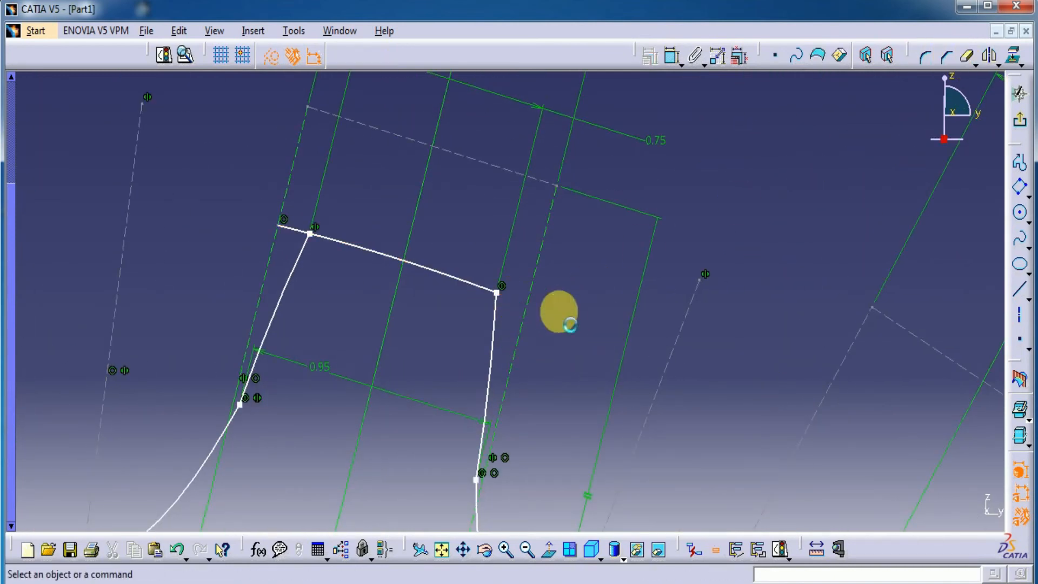
click(460, 266)
click(965, 61)
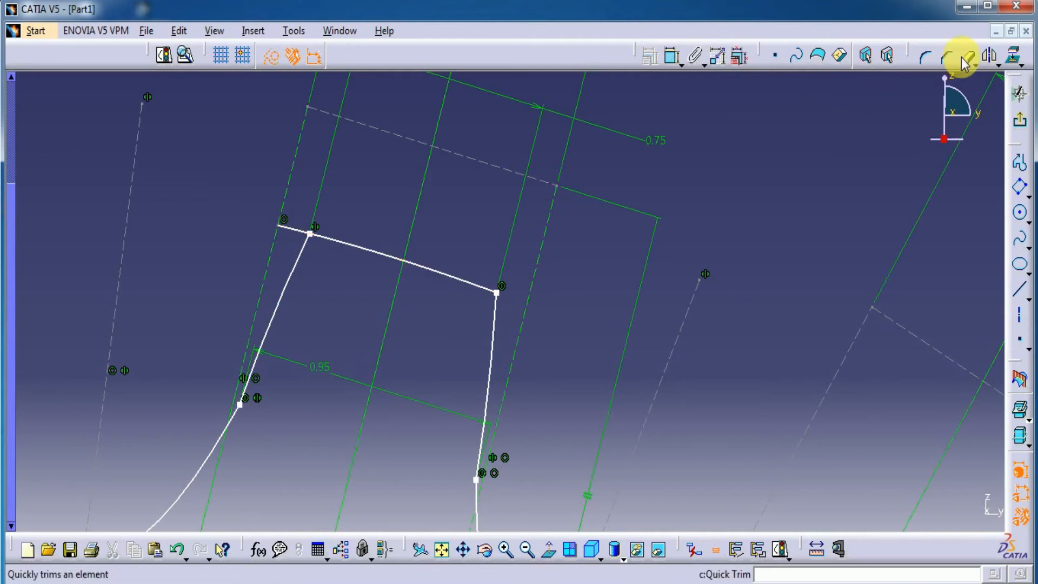
click(296, 230)
Quick-trim the inner circle segments beneath the second tooth between its two root splines.
middle_drag(595, 246, 622, 545)
mouse_move(563, 479)
middle_down()
mouse_move(440, 416)
mouse_move(461, 345)
mouse_move(542, 340)
middle_up()
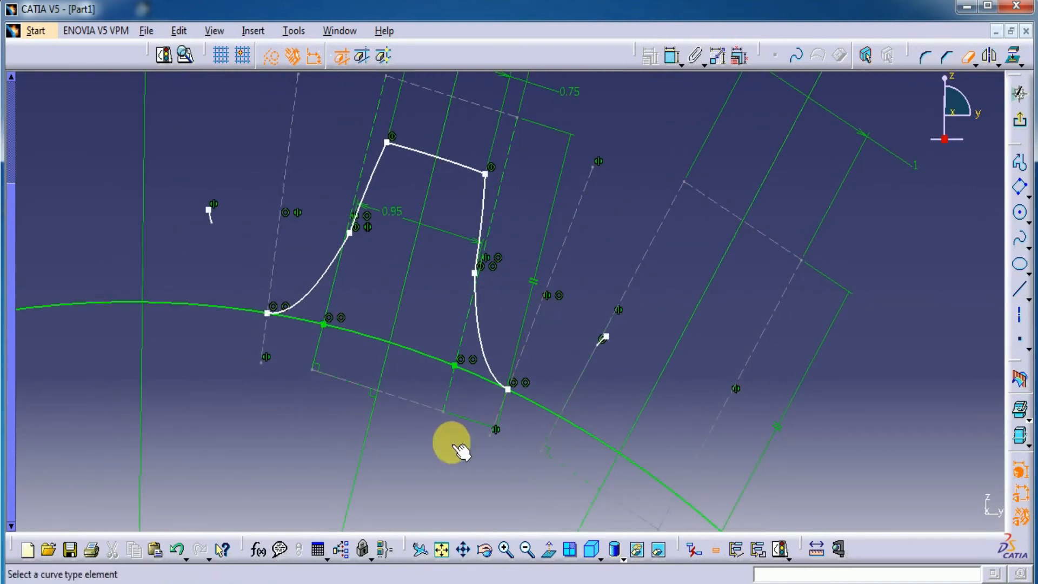
click(471, 372)
click(335, 328)
mouse_move(300, 343)
middle_down()
mouse_move(375, 331)
mouse_move(479, 492)
mouse_move(514, 296)
middle_up()
mouse_move(593, 262)
middle_down()
mouse_move(602, 301)
mouse_move(607, 248)
mouse_move(630, 330)
middle_up()
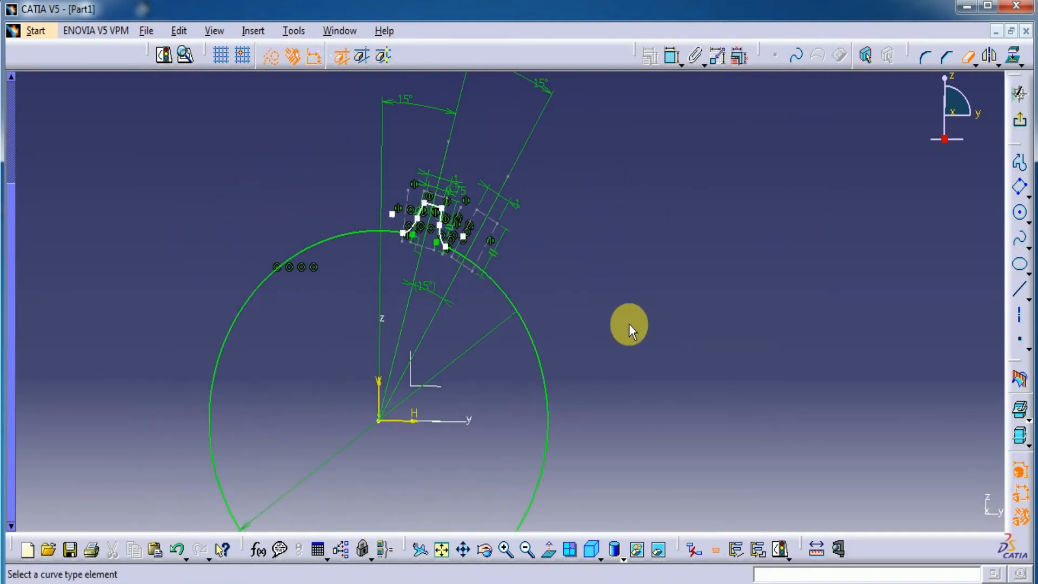
Run Sketch Analysis and delete the open elements Spline.12 and Spline.9, leaving only the implicit profile.
click(186, 54)
click(730, 276)
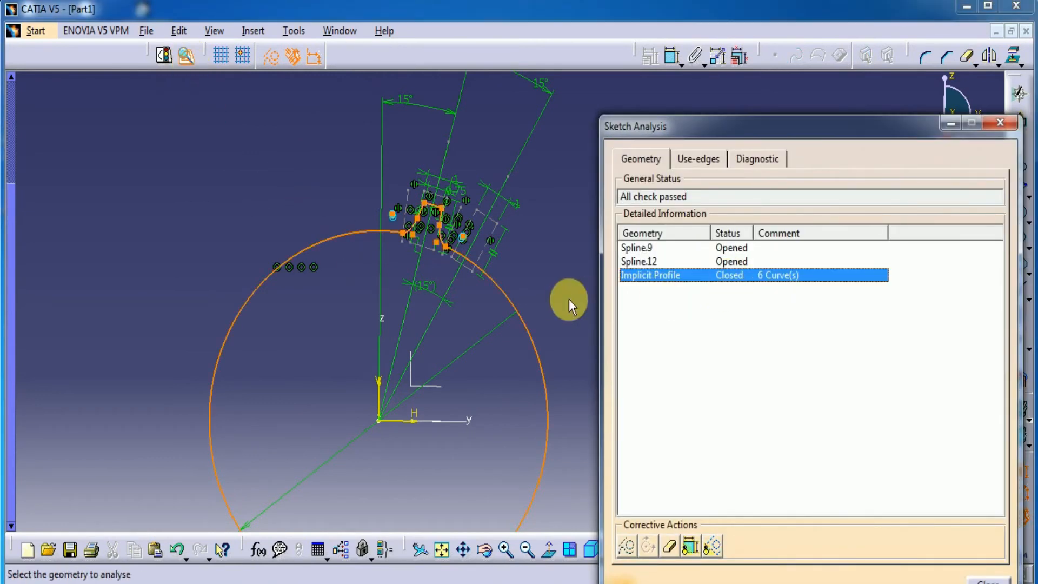
click(731, 261)
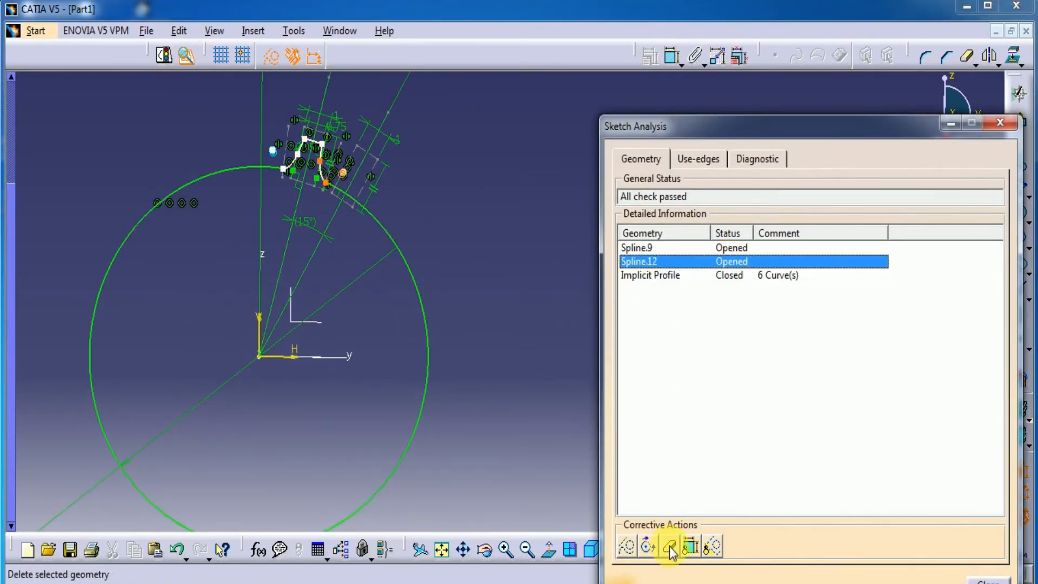
click(669, 545)
click(726, 248)
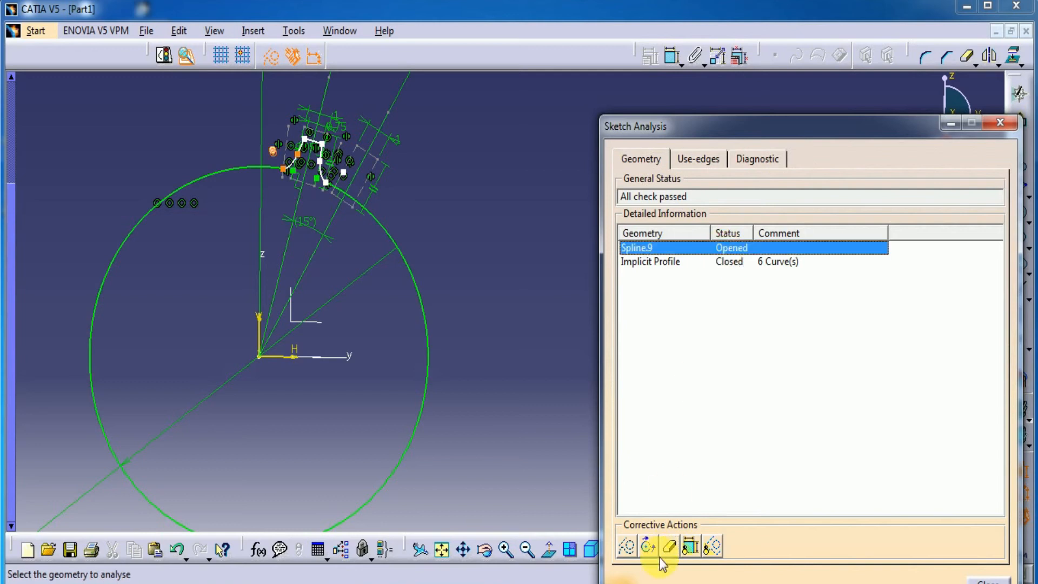
click(670, 547)
click(730, 248)
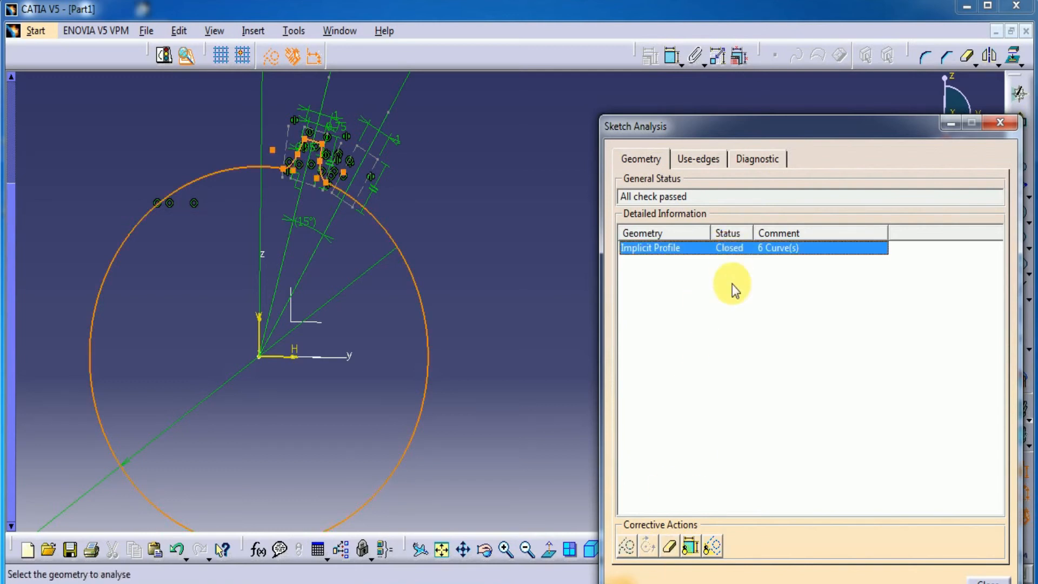
click(999, 124)
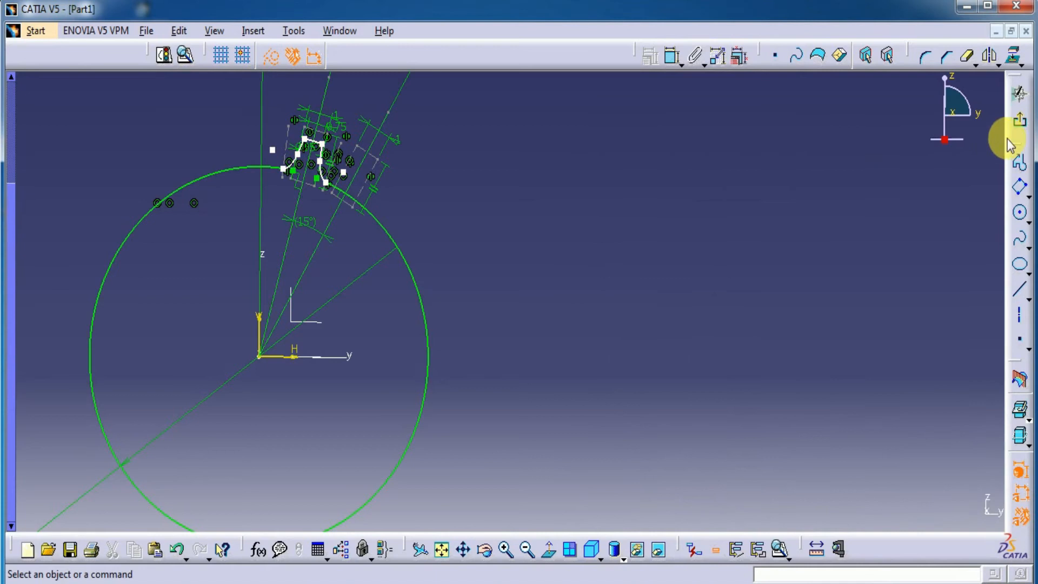
Exit the sketch and pad the tooth profile with a length of 2.5 mm and mirrored extent.
click(1018, 120)
click(989, 108)
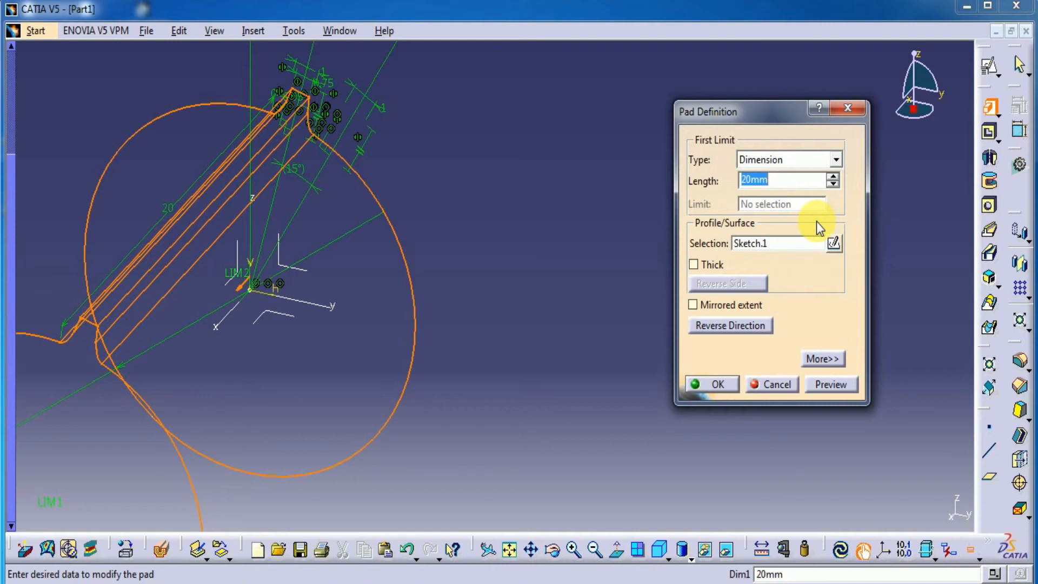
text(5)
click(730, 304)
double_click(763, 180)
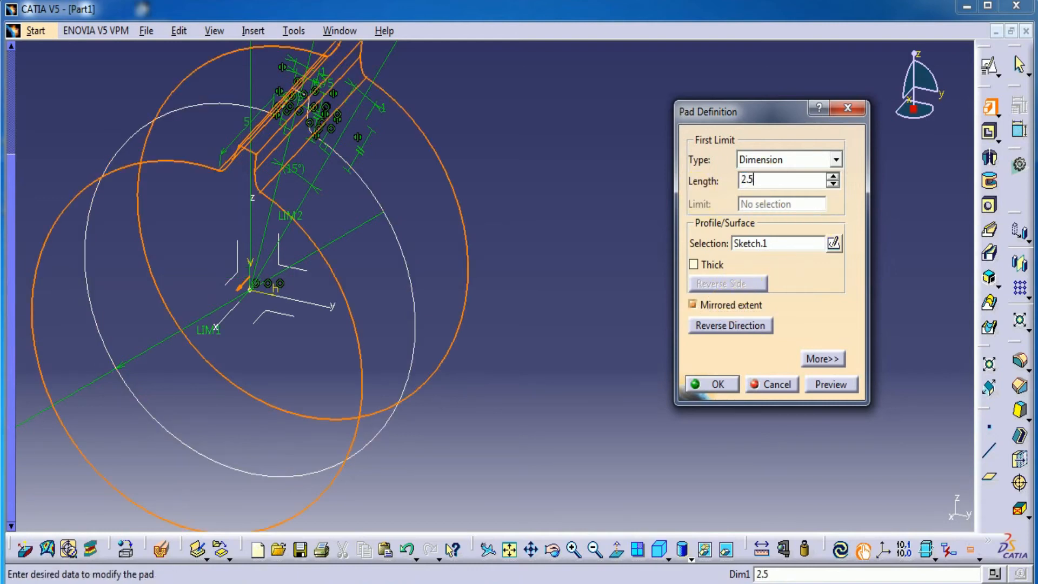
click(830, 384)
click(709, 383)
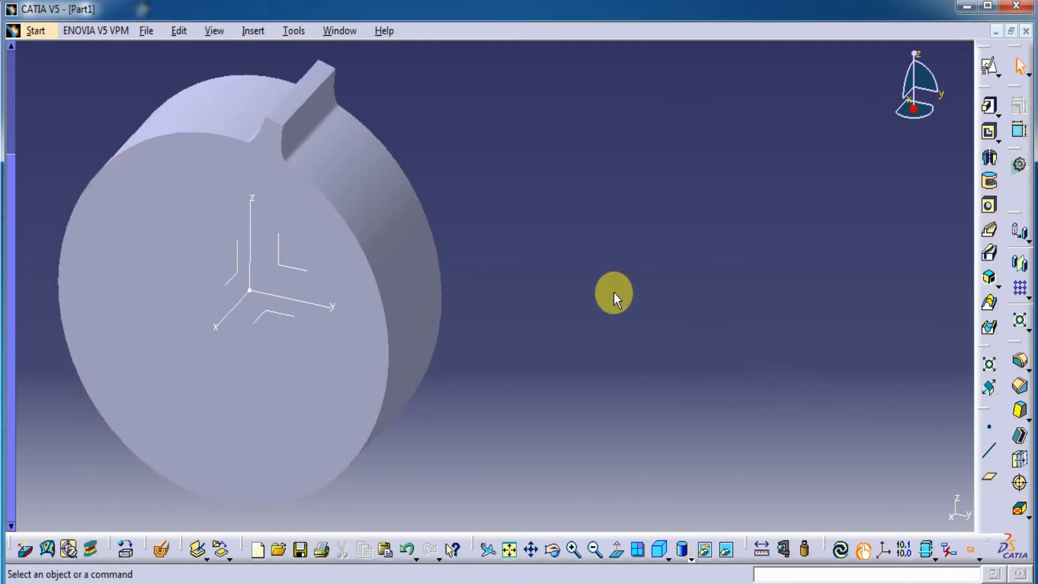
middle_drag(526, 300, 313, 202)
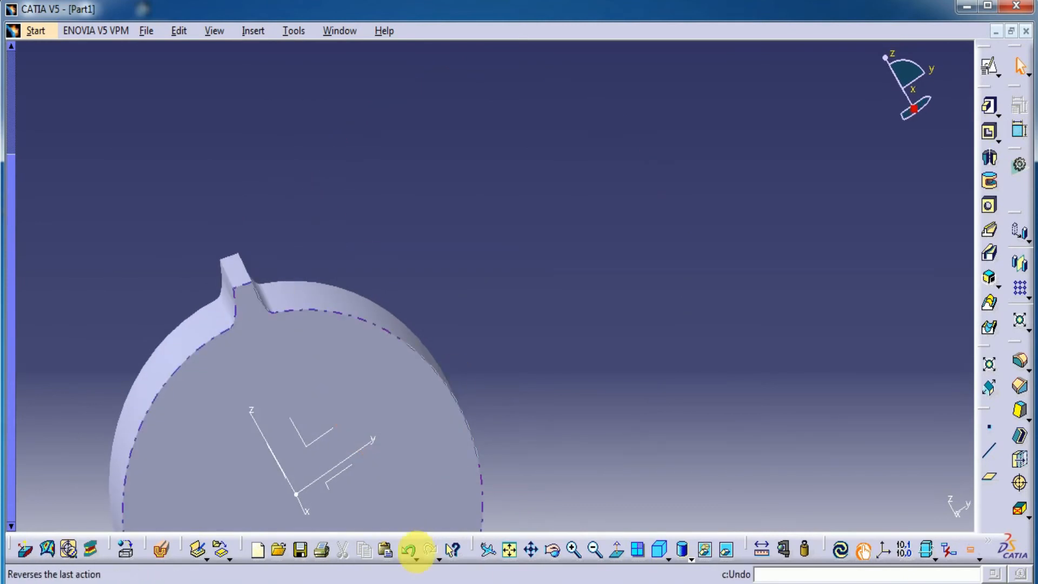
click(666, 556)
click(682, 484)
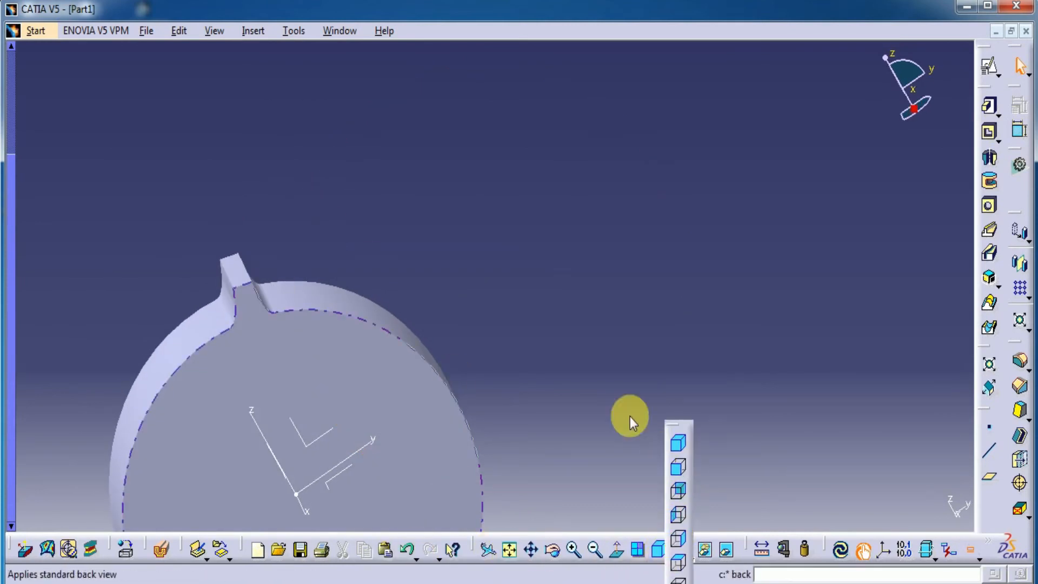
middle_drag(377, 168, 410, 289)
middle_drag(356, 201, 488, 177)
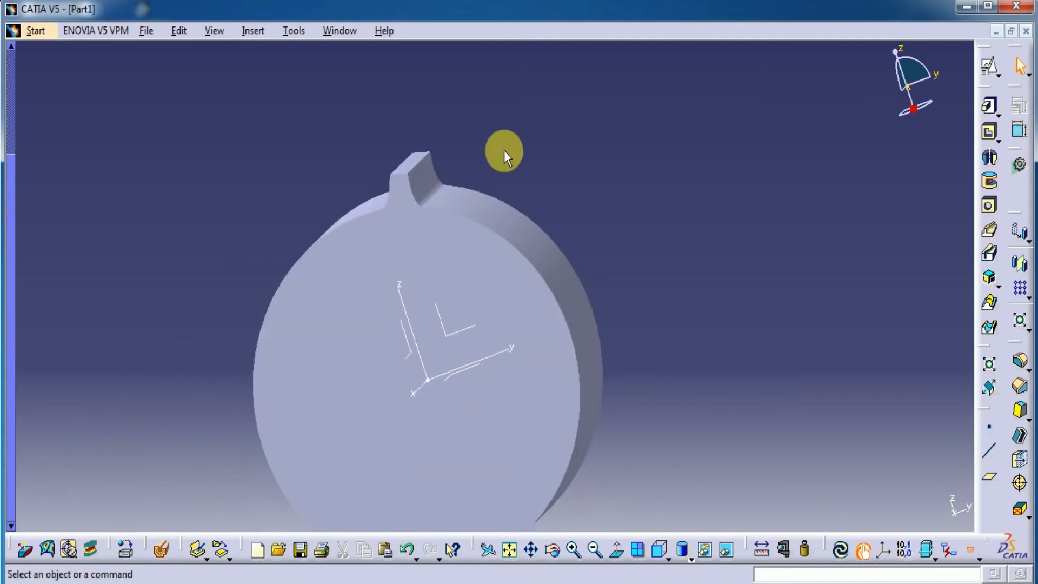
Expand PartBody in the specification tree and set up a circular pattern of Pad.1 about the absolute axis system's x axis.
drag(12, 178, 11, 54)
click(257, 150)
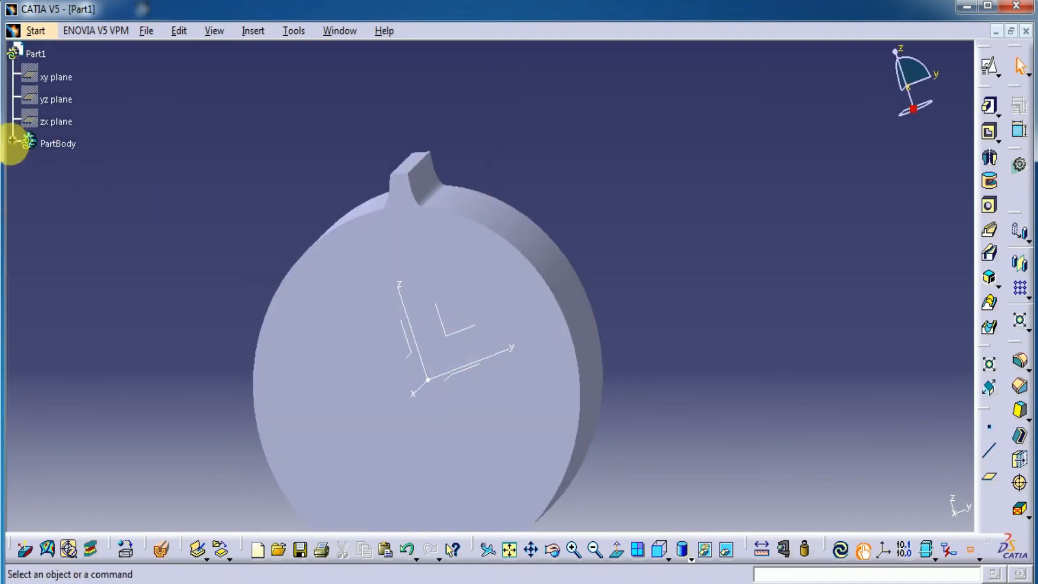
click(11, 140)
click(26, 185)
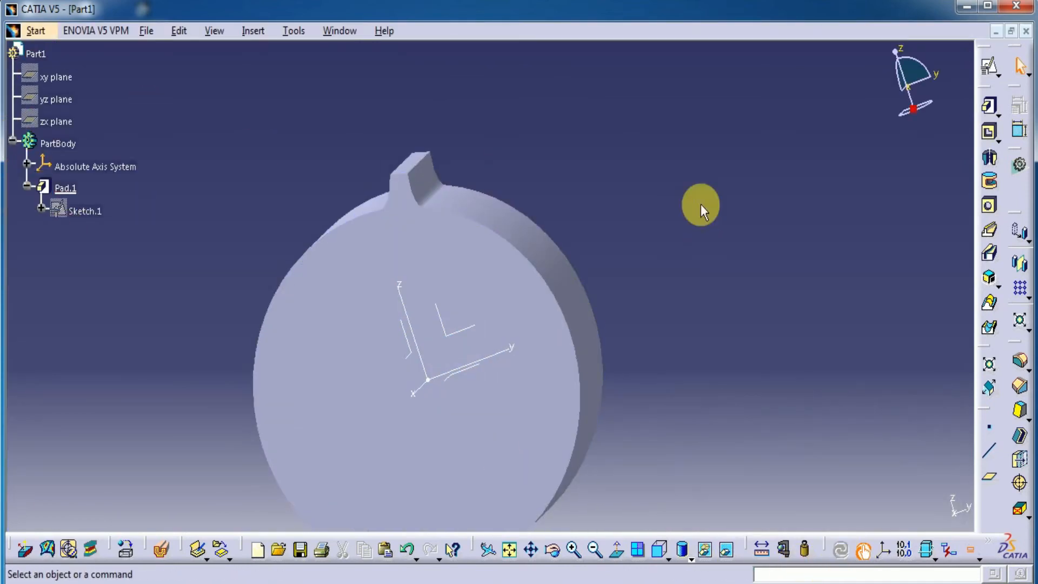
click(66, 187)
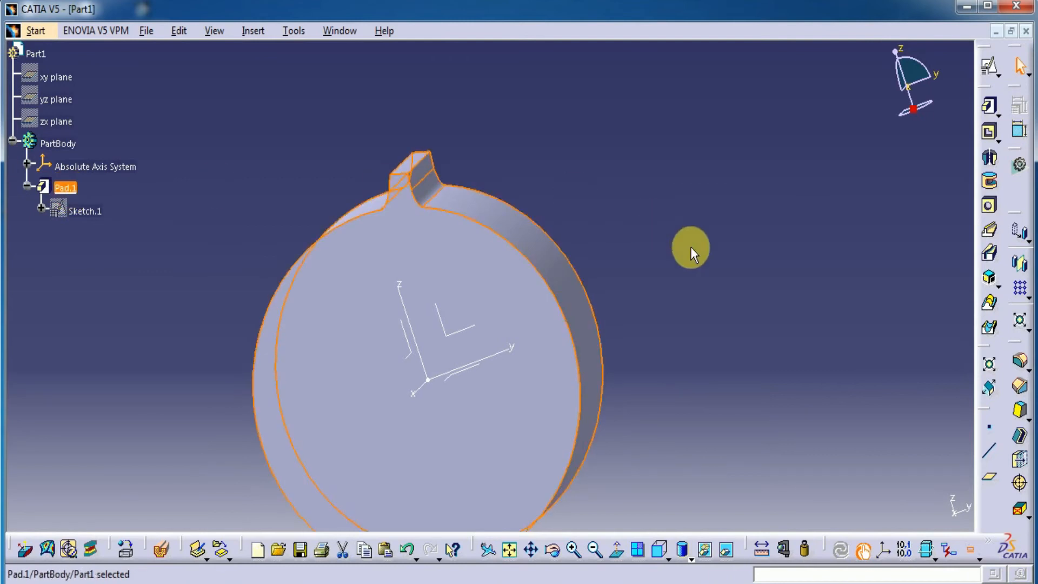
click(1022, 292)
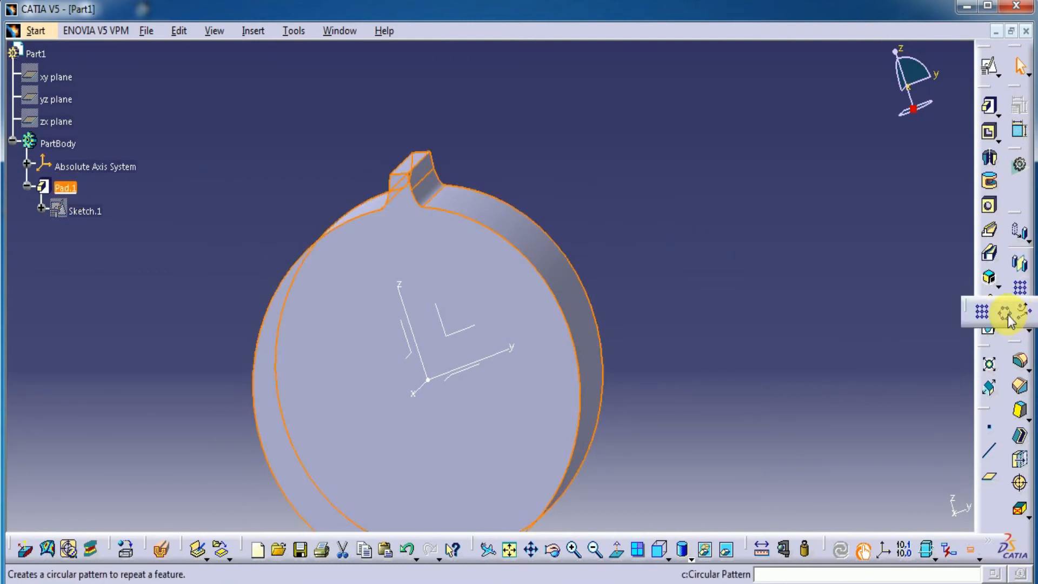
click(1012, 312)
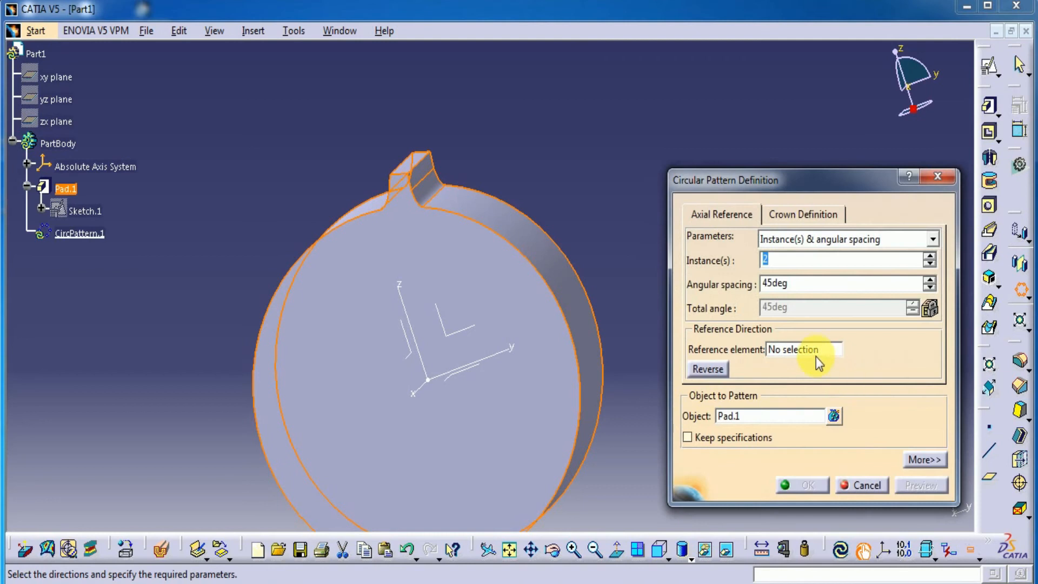
click(816, 355)
click(413, 388)
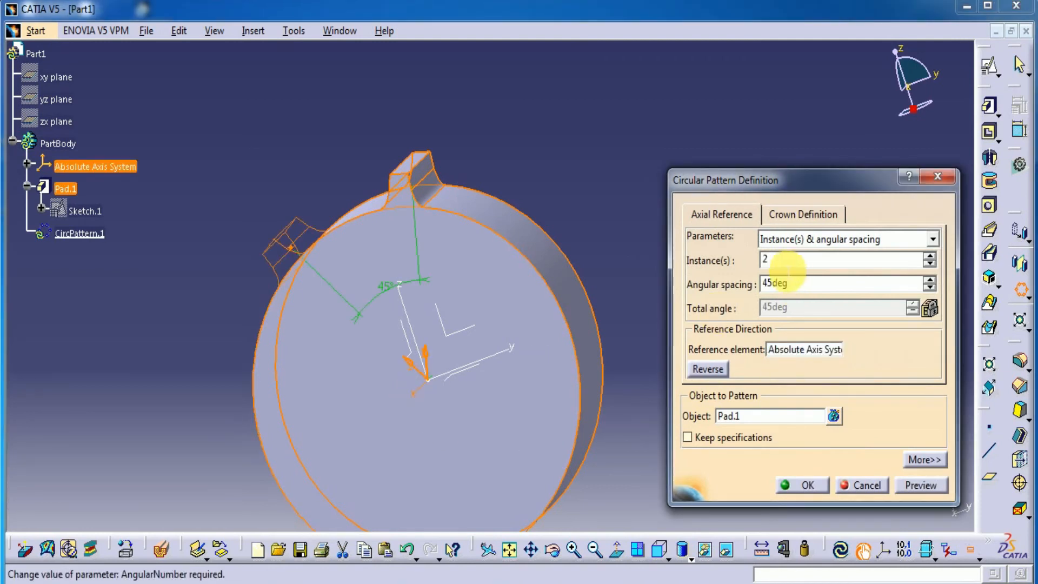
Set the circular pattern to a complete crown with teeth spaced 15° apart and generate it.
click(792, 238)
click(781, 292)
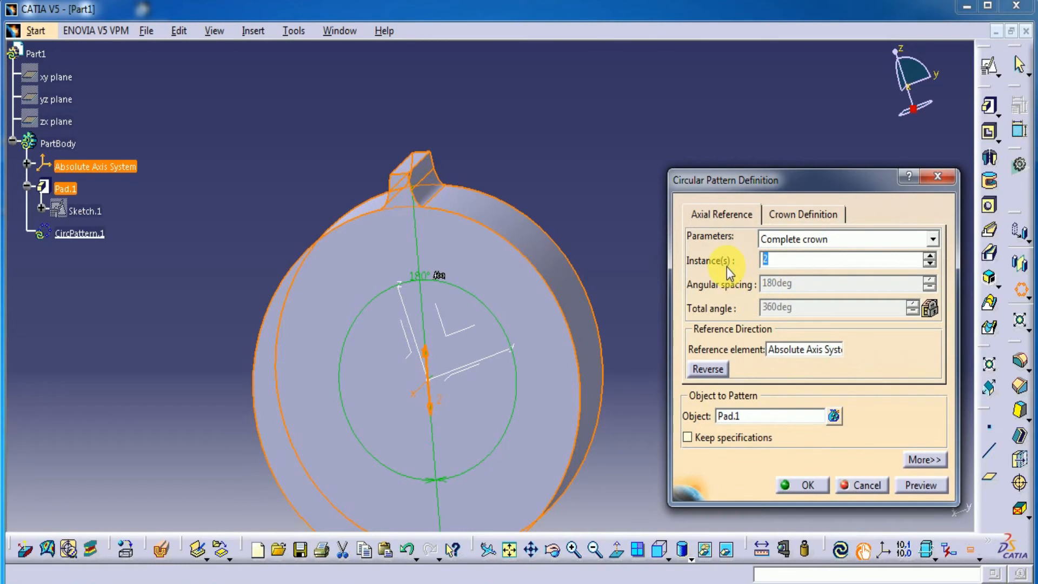
click(919, 484)
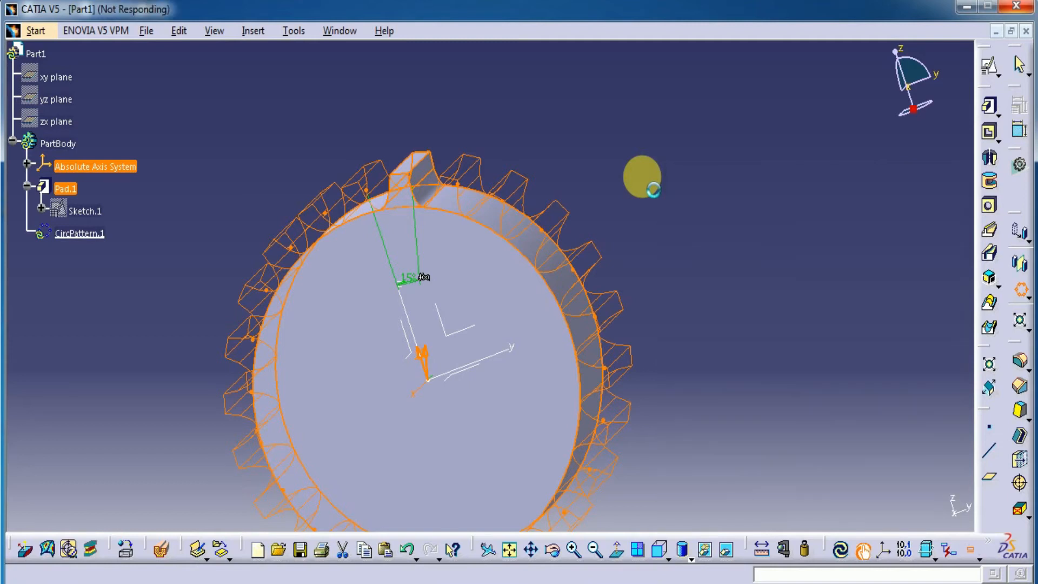
middle_drag(399, 346, 435, 268)
click(660, 548)
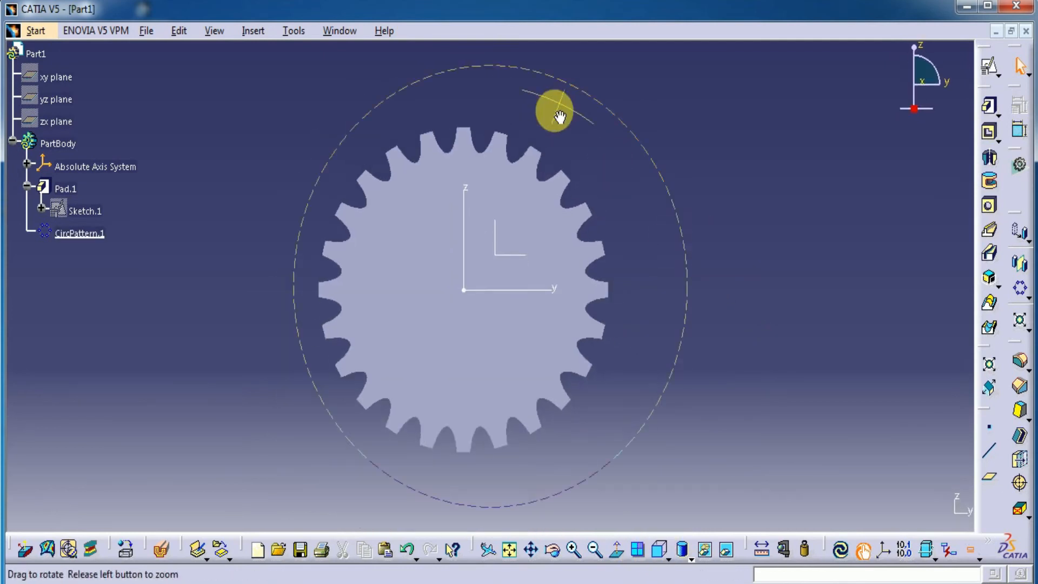
middle_drag(559, 116, 563, 157)
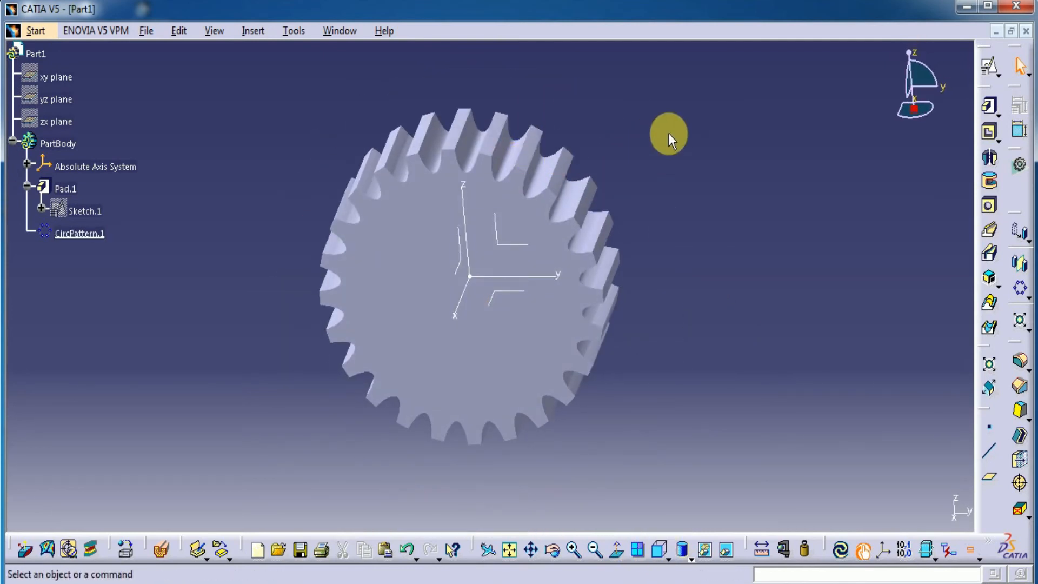
middle_drag(440, 157, 421, 278)
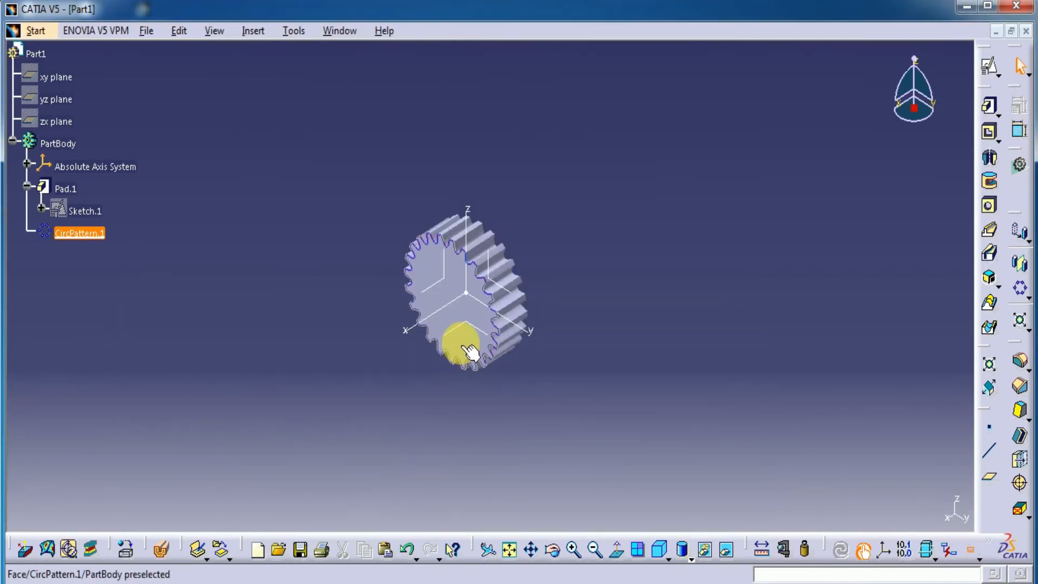
Create a positioned sketch on the gear's front face and draw a circle of 5 mm radius centred on the origin.
click(464, 347)
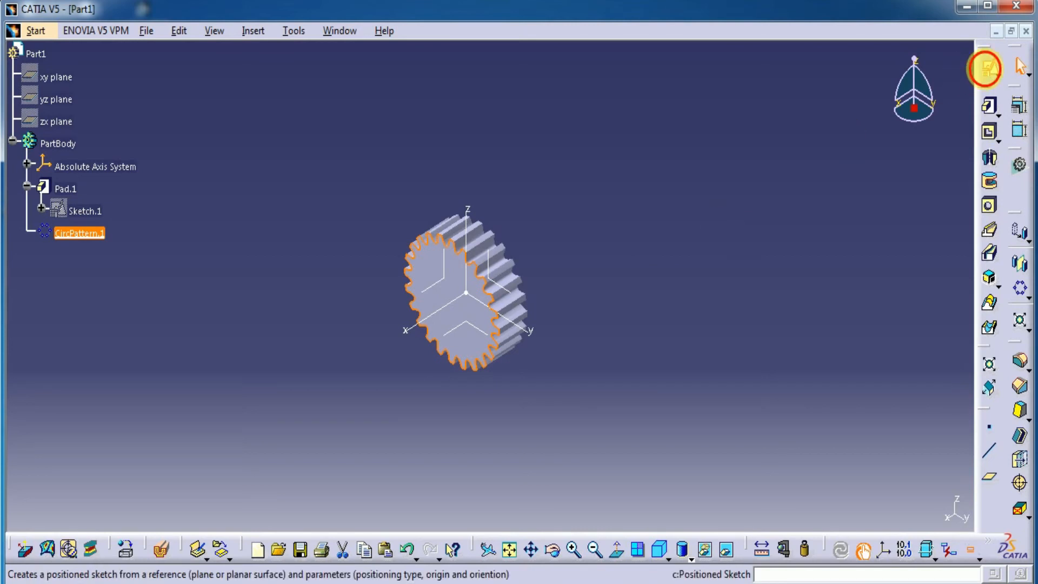
click(988, 66)
click(844, 334)
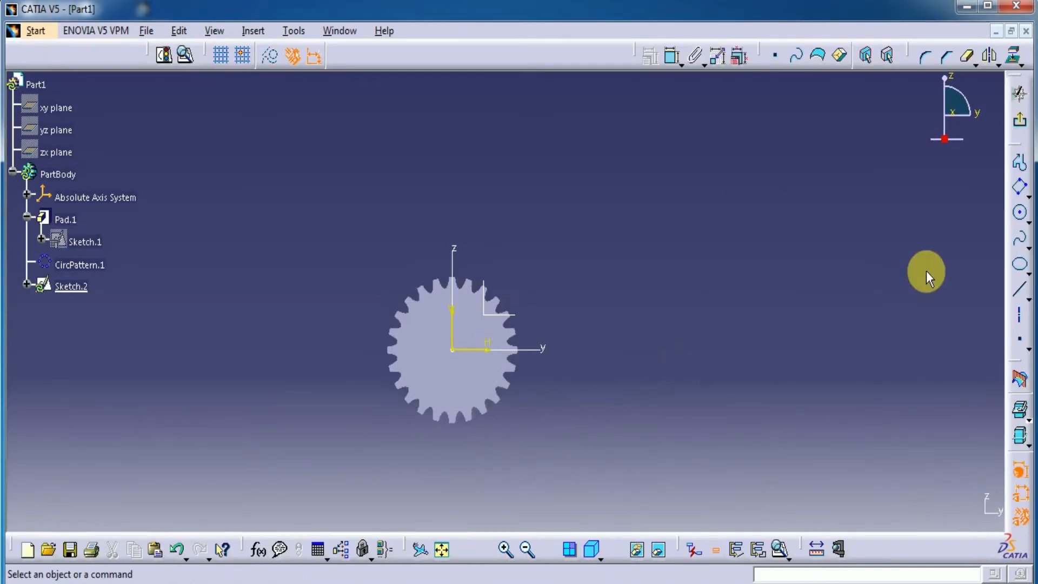
click(1020, 212)
click(458, 357)
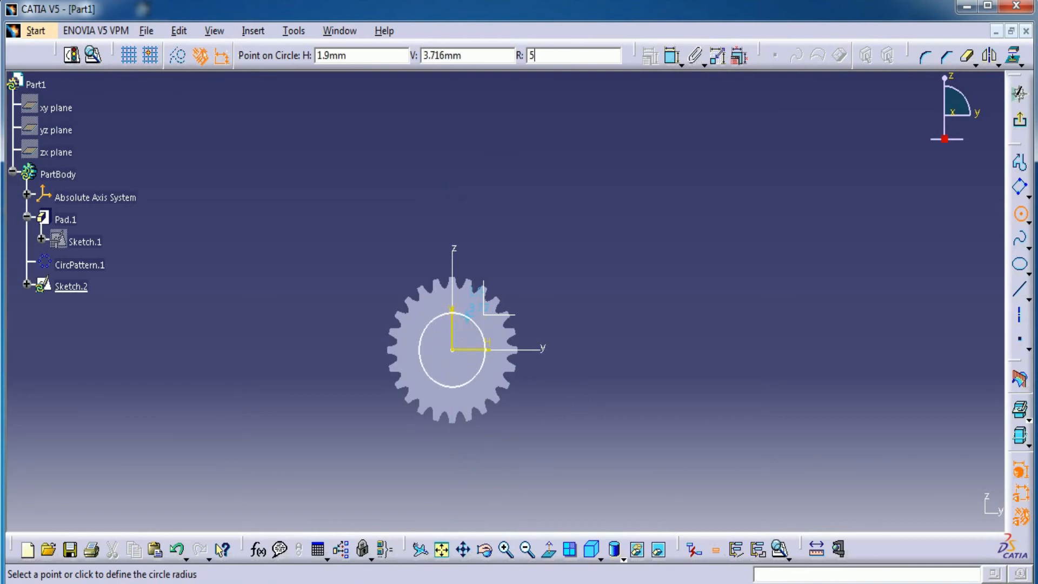
key(Return)
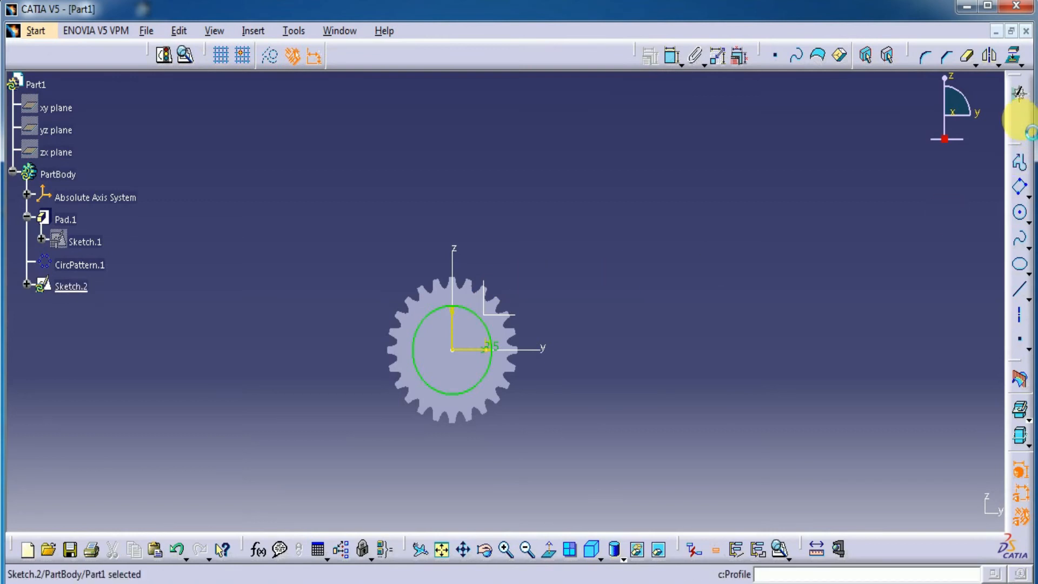
Exit the sketch and pad the circle by 1 mm to form a boss on the gear face.
click(1021, 114)
click(989, 105)
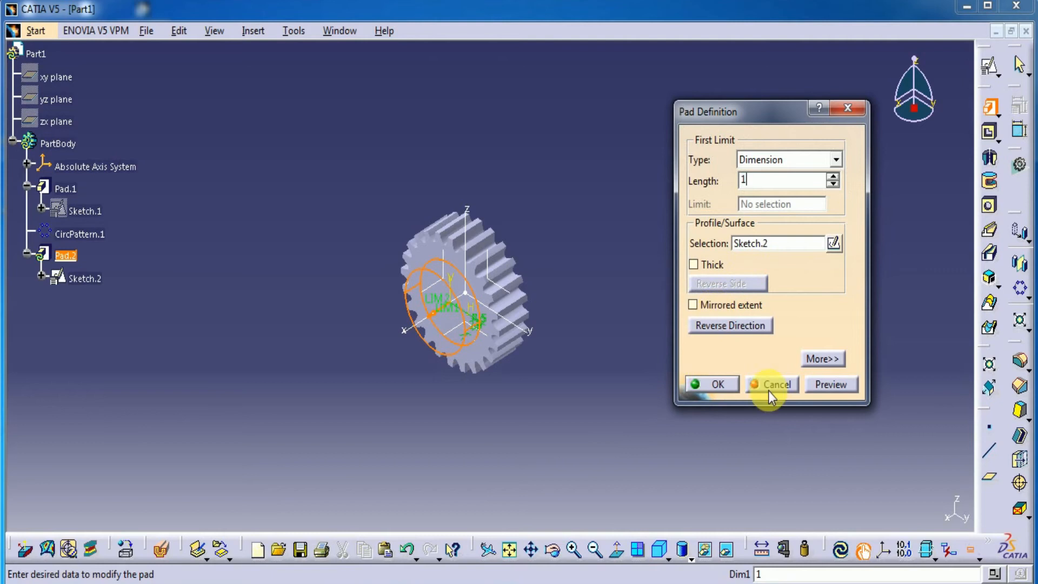
click(719, 385)
middle_drag(374, 453, 397, 346)
click(989, 211)
click(430, 388)
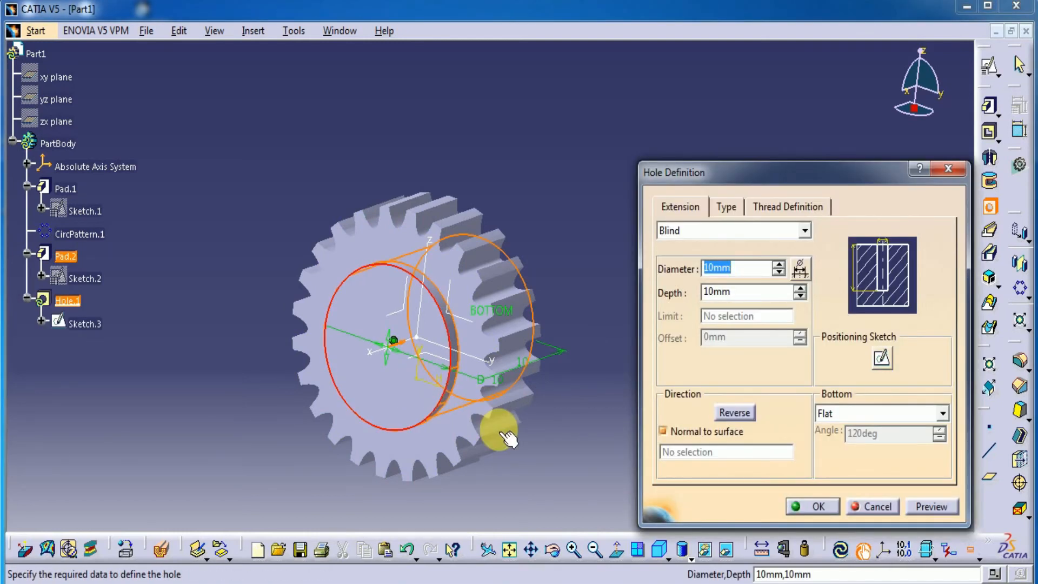
click(947, 170)
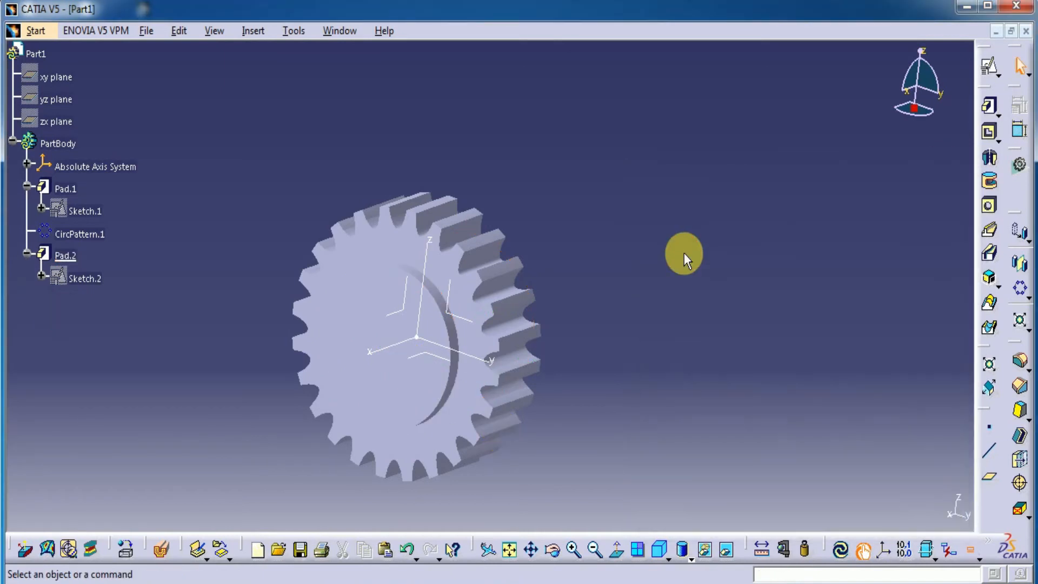
Create a positioned sketch on the boss face and draw a circle of about 3.8 mm radius centred on the origin.
click(412, 398)
click(988, 71)
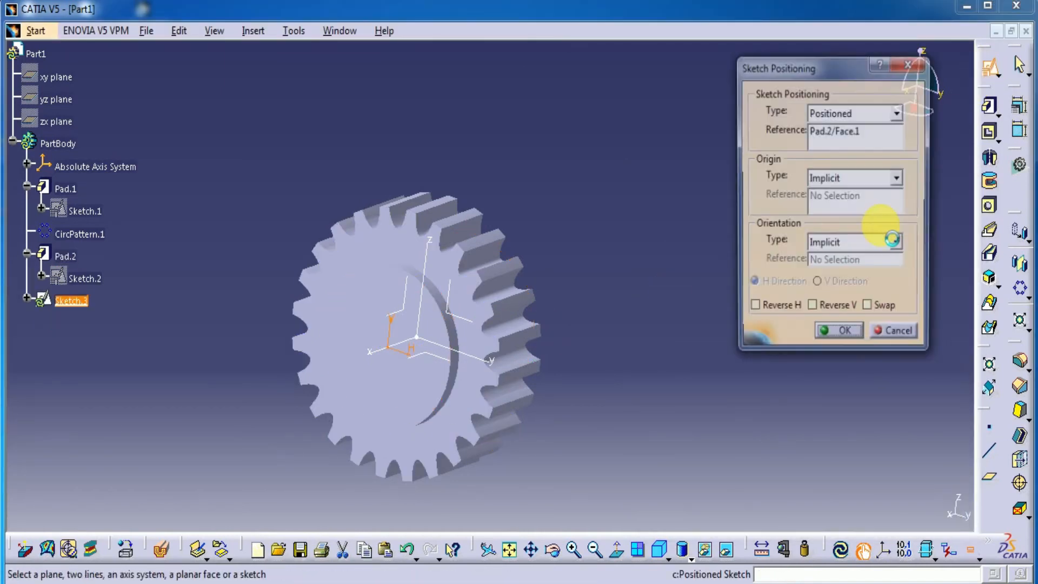
click(842, 330)
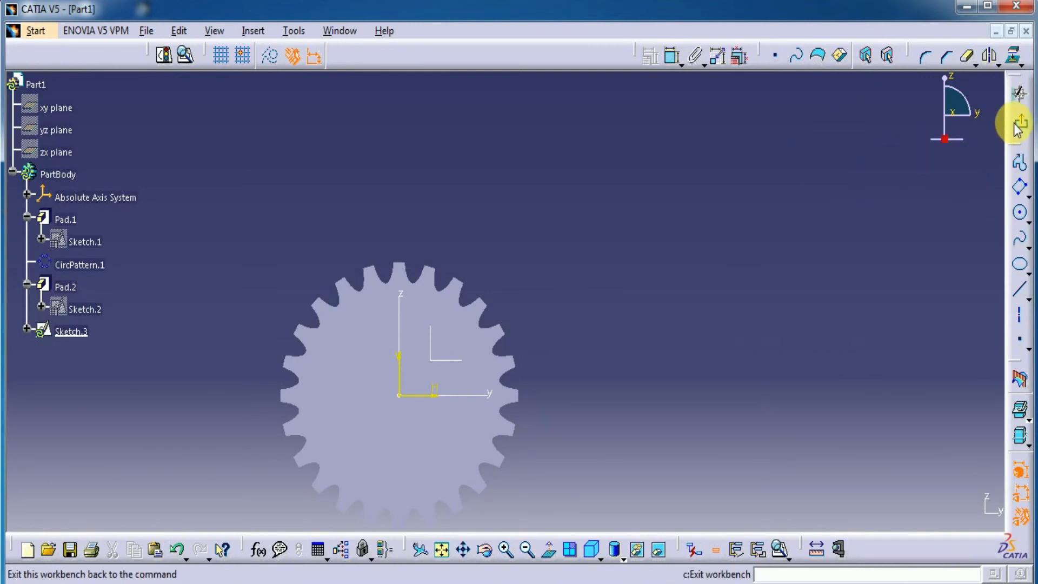
click(1019, 212)
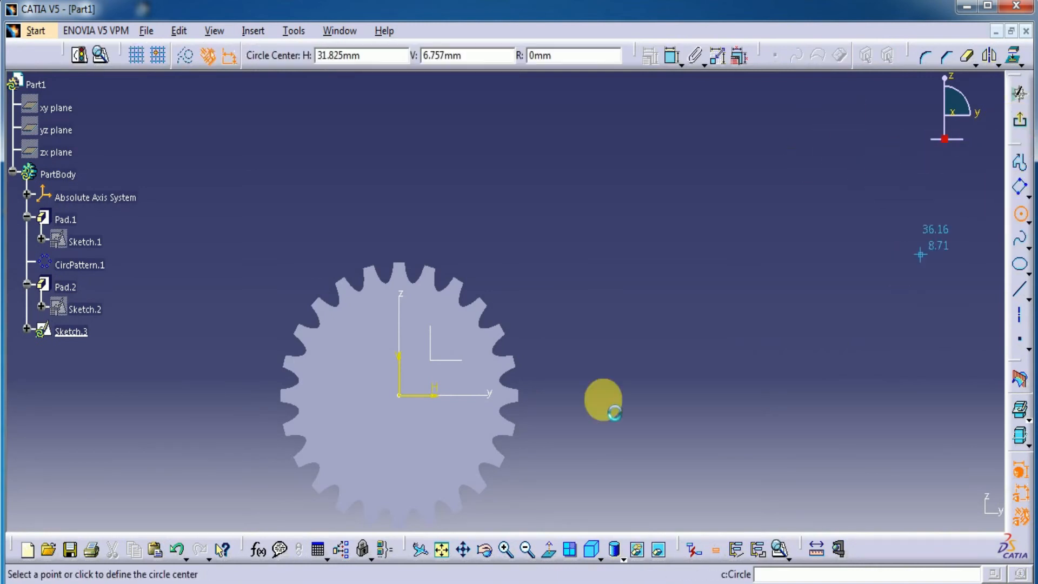
click(399, 395)
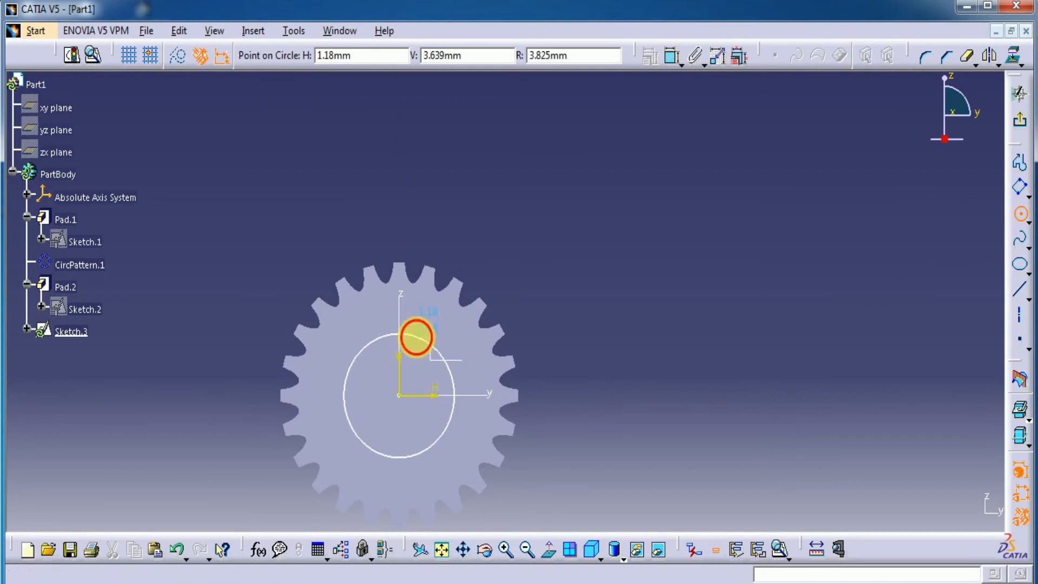
click(417, 337)
Dimension the circle's diameter and set it to 6.35 mm.
click(671, 56)
click(580, 267)
double_click(591, 264)
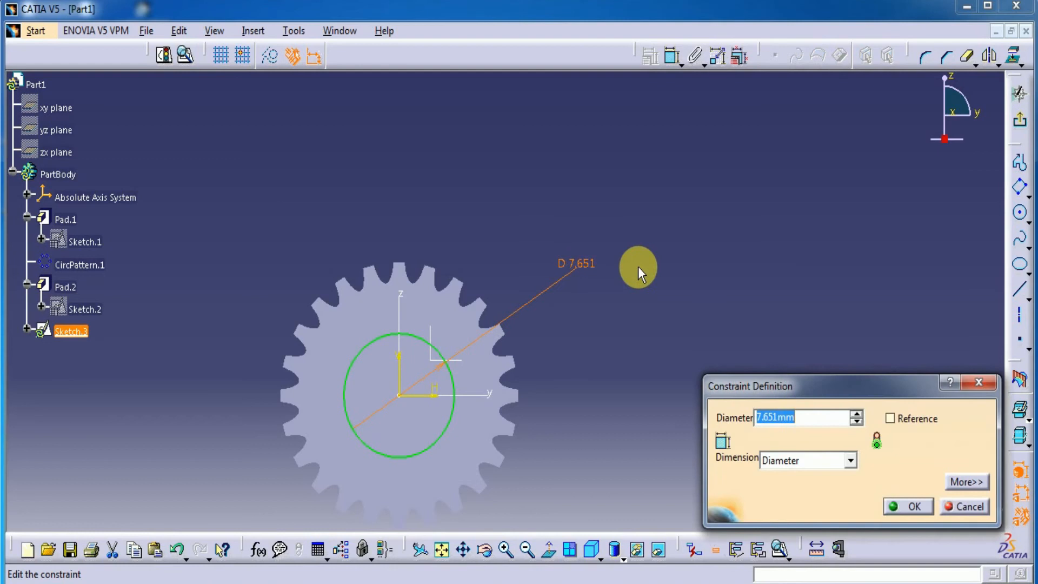
key(Return)
Draw a slanted line from the origin to beyond the gear teeth and convert it to a construction element.
mouse_move(637, 266)
middle_down()
mouse_move(572, 345)
mouse_move(572, 193)
mouse_move(794, 230)
mouse_move(881, 182)
middle_up()
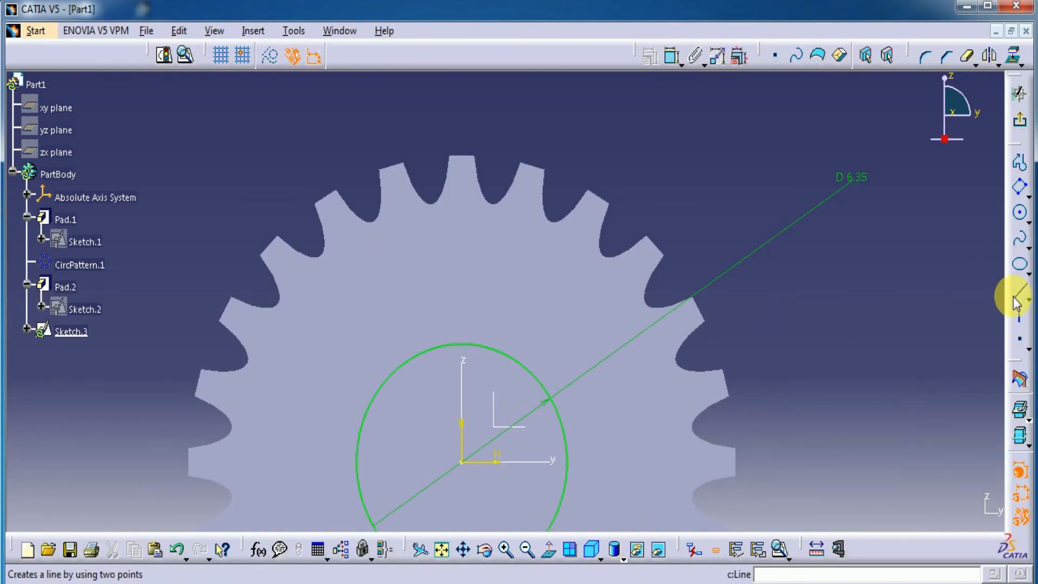
click(1015, 297)
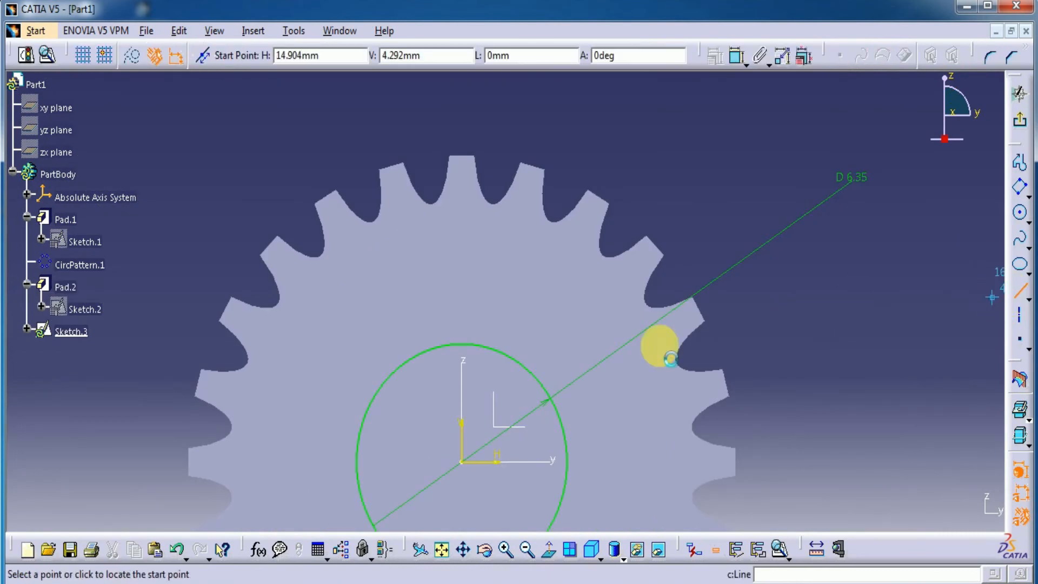
click(463, 462)
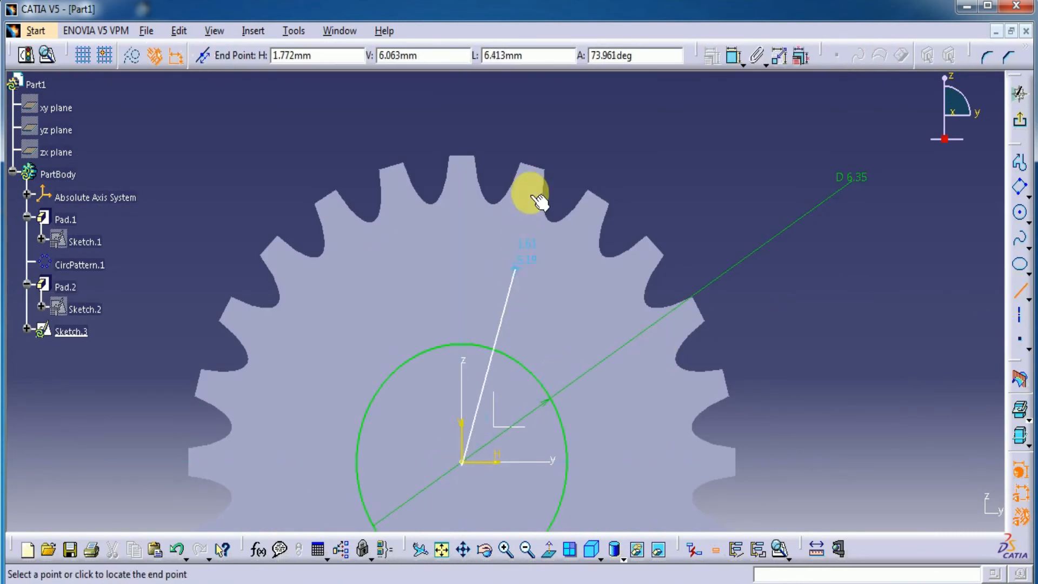
click(572, 132)
click(270, 55)
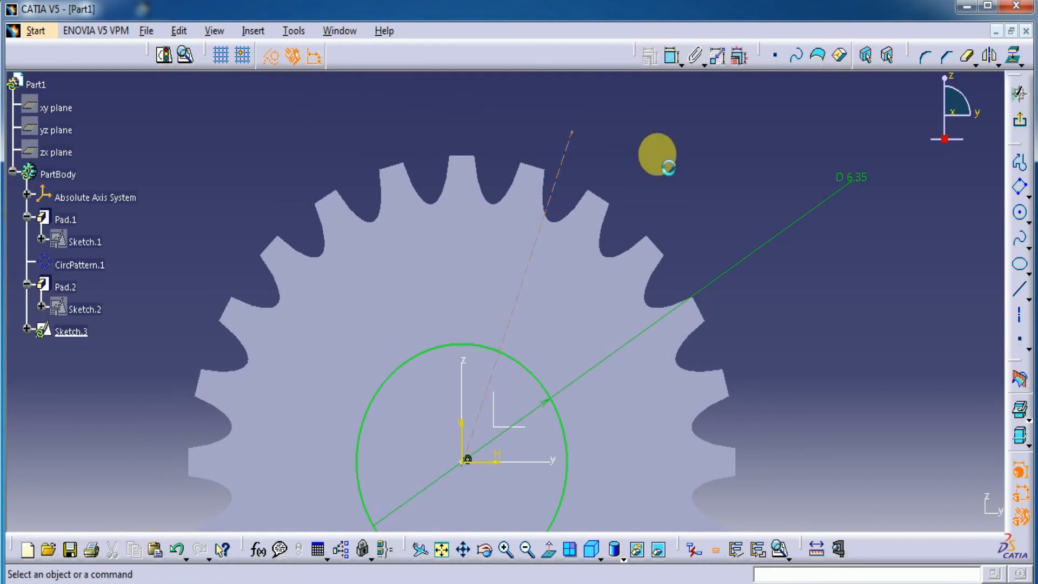
Constrain the angle between the construction line and the vertical z axis to 15°.
click(672, 54)
click(525, 270)
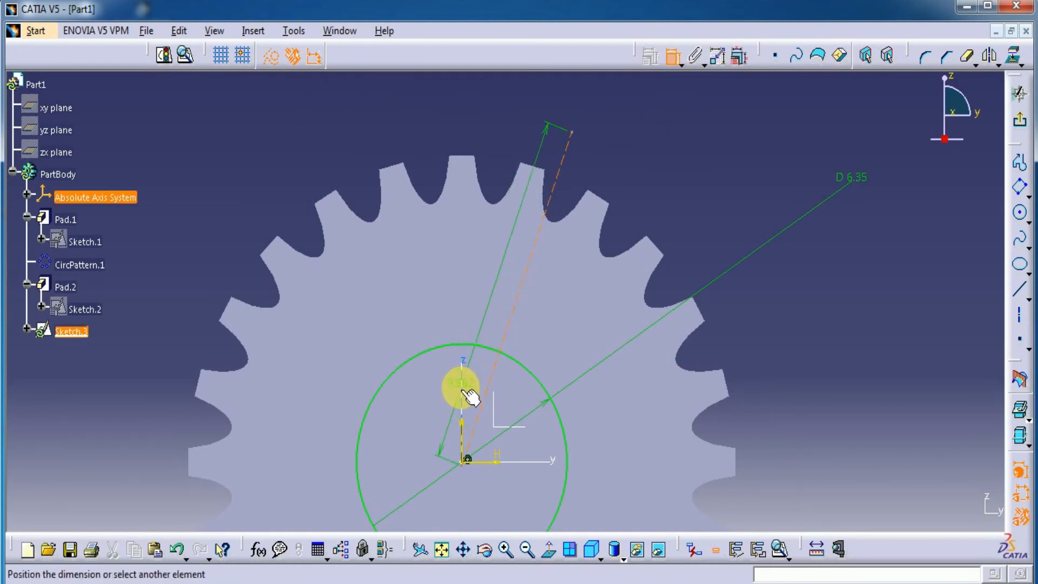
click(461, 386)
click(526, 108)
double_click(527, 108)
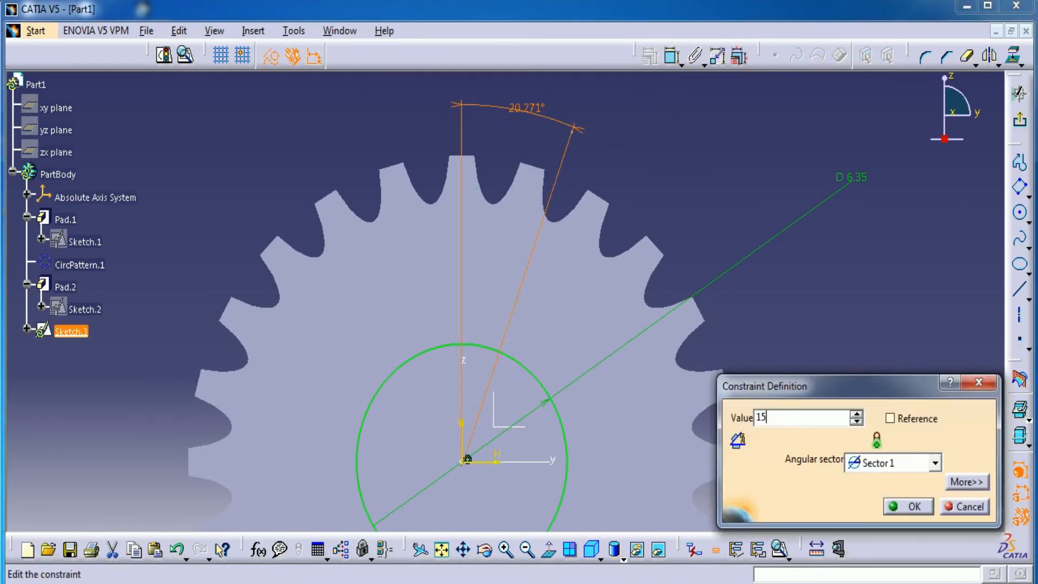
key(Return)
click(676, 313)
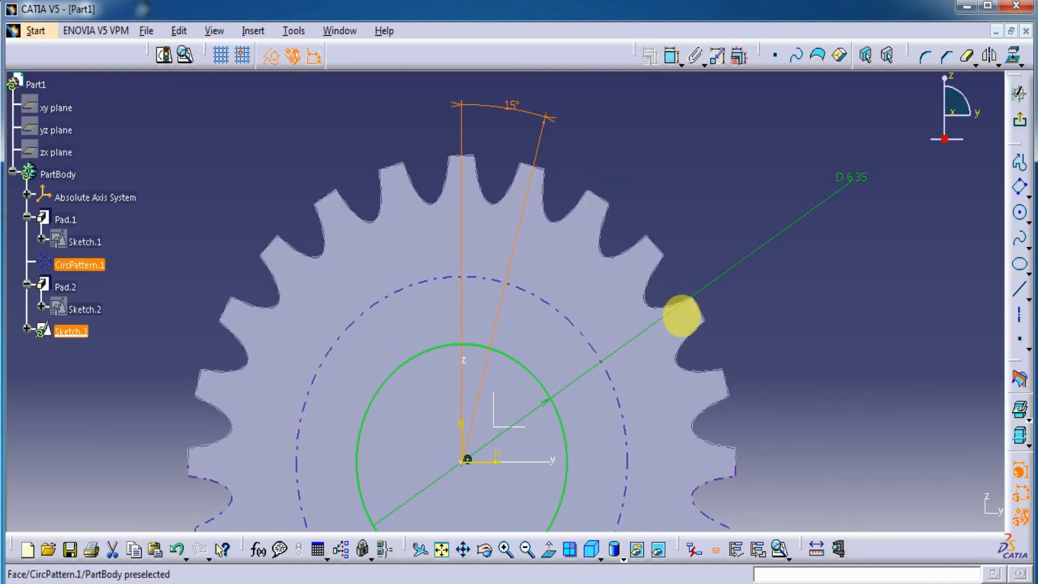
Draw an oriented rectangle across the construction line, just above the 6.35 mm circle.
click(1030, 198)
click(852, 217)
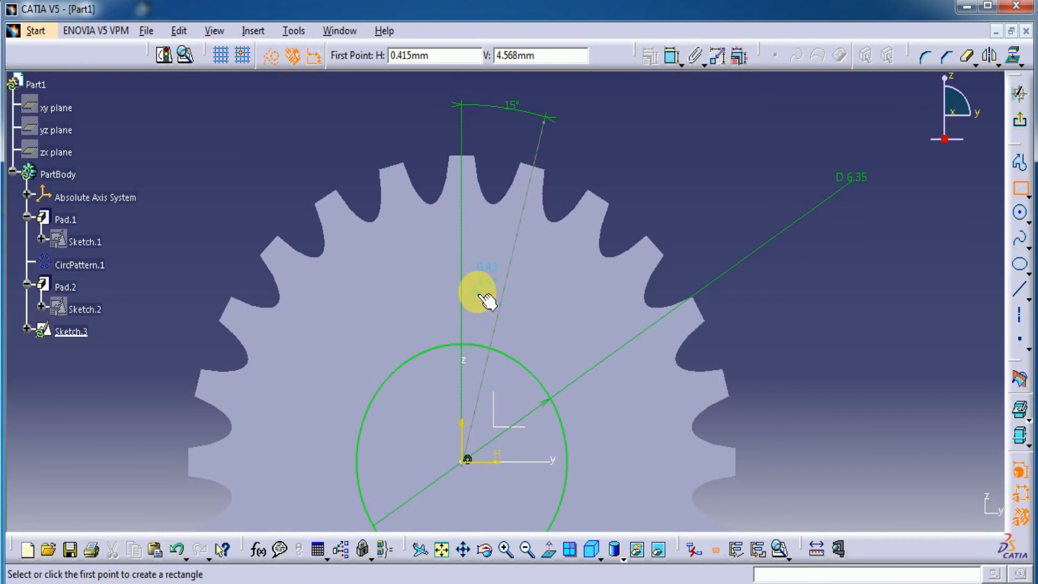
click(1030, 200)
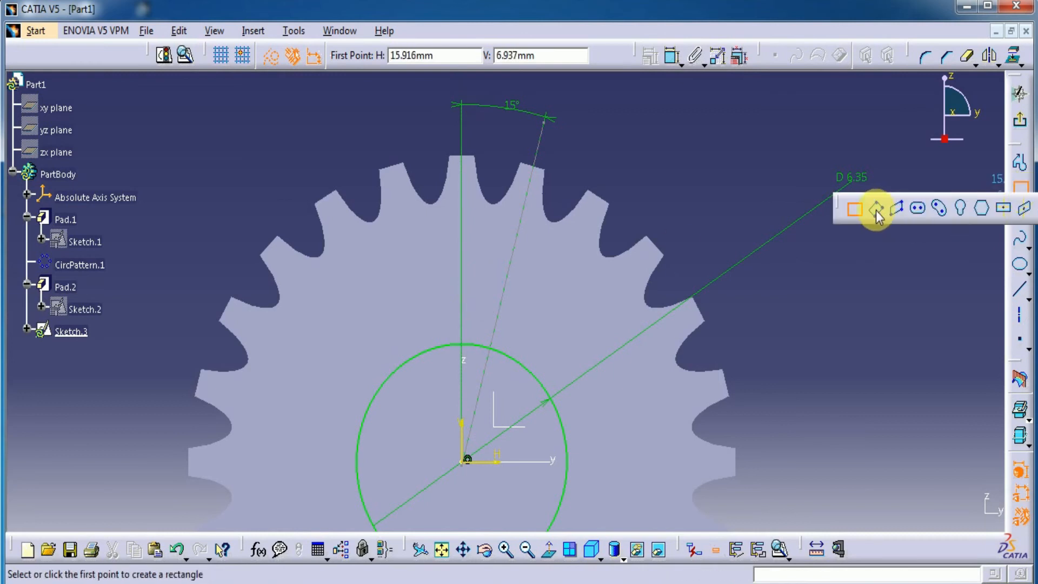
click(883, 209)
click(476, 296)
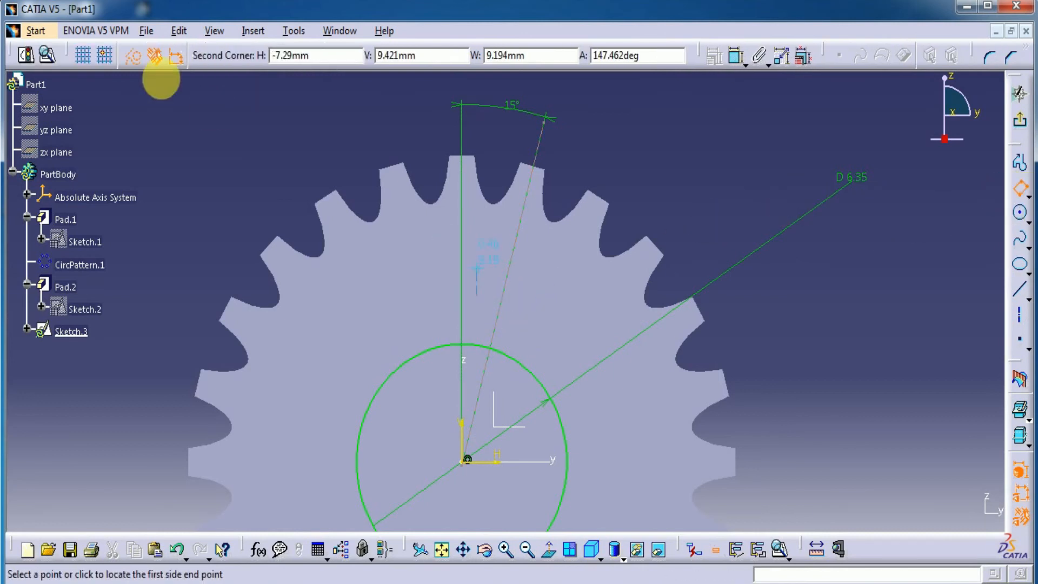
click(543, 321)
click(535, 354)
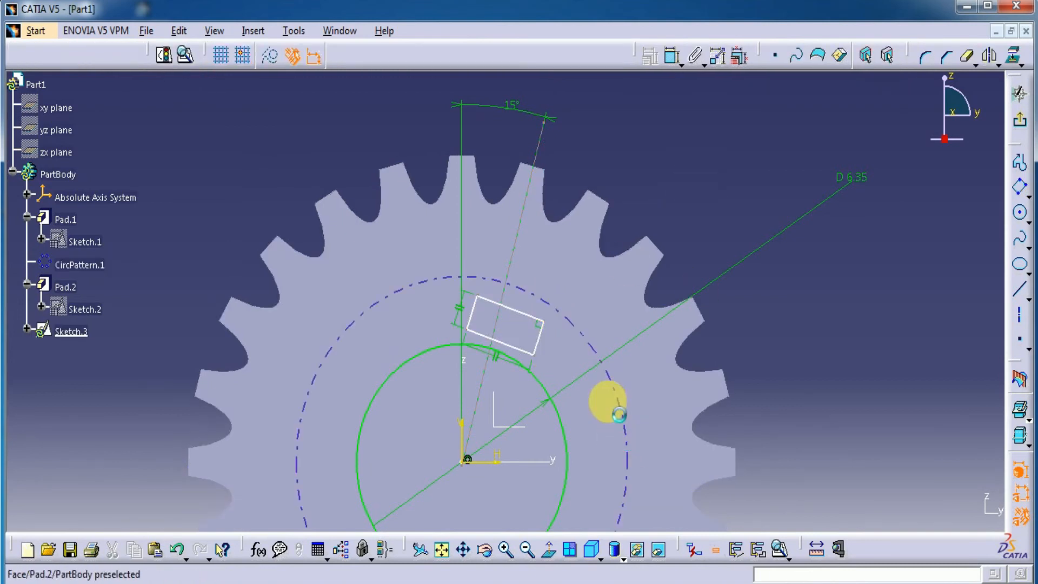
Constrain the rectangle's two short sides to be symmetric about the construction line.
middle_drag(604, 404, 673, 268)
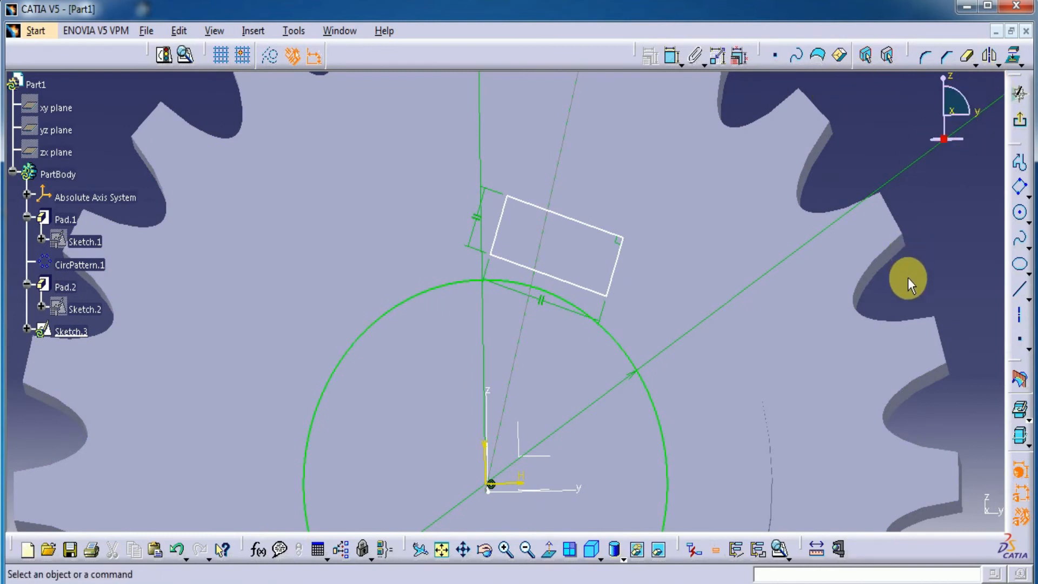
middle_drag(873, 296, 802, 331)
click(672, 55)
click(537, 319)
click(427, 265)
right_click(547, 206)
click(609, 456)
click(468, 278)
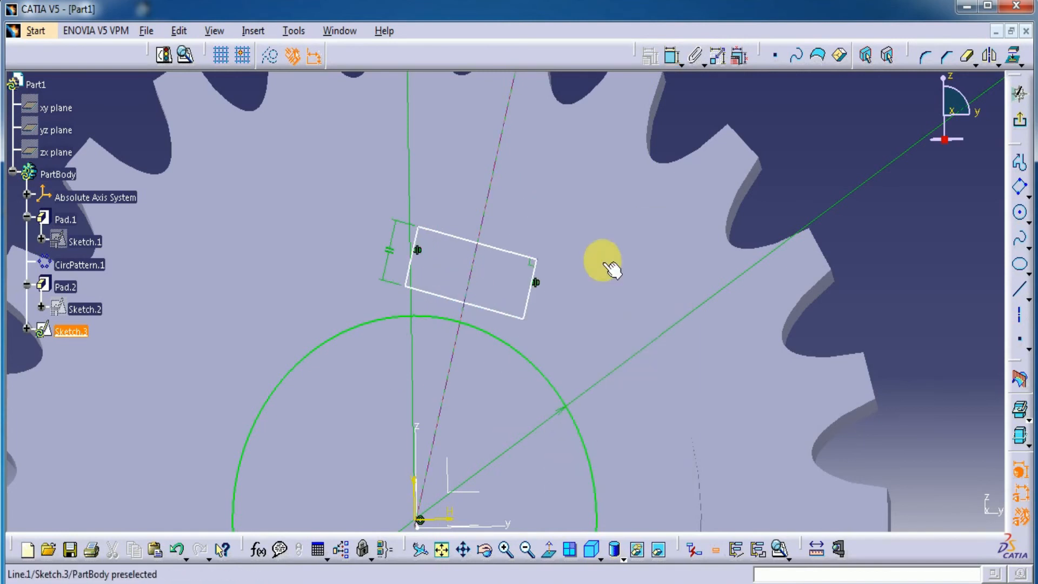
click(707, 232)
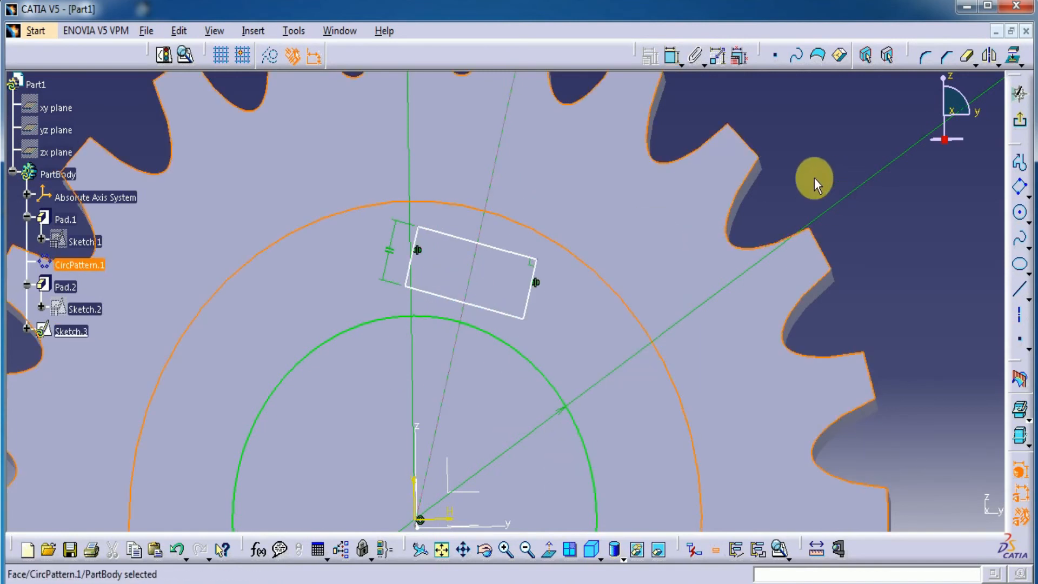
Dimension the rectangle's long side and set it to 1.58 mm.
click(672, 55)
click(511, 250)
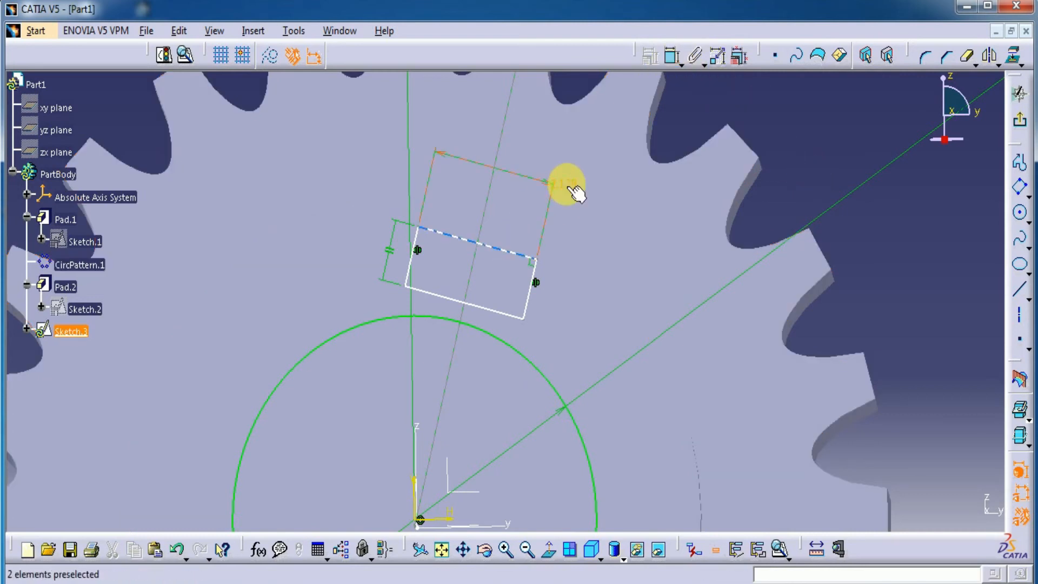
double_click(569, 186)
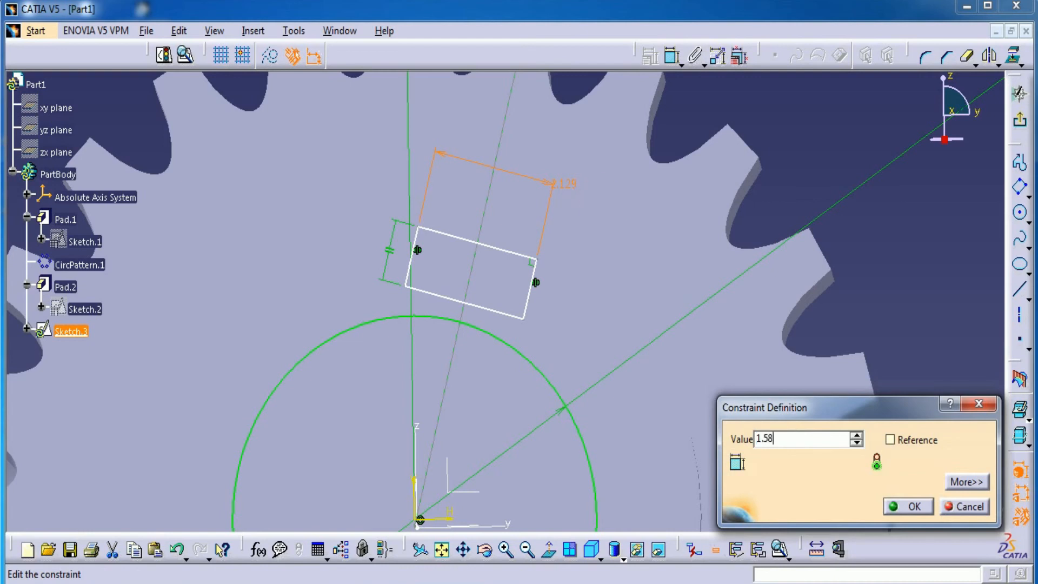
key(Return)
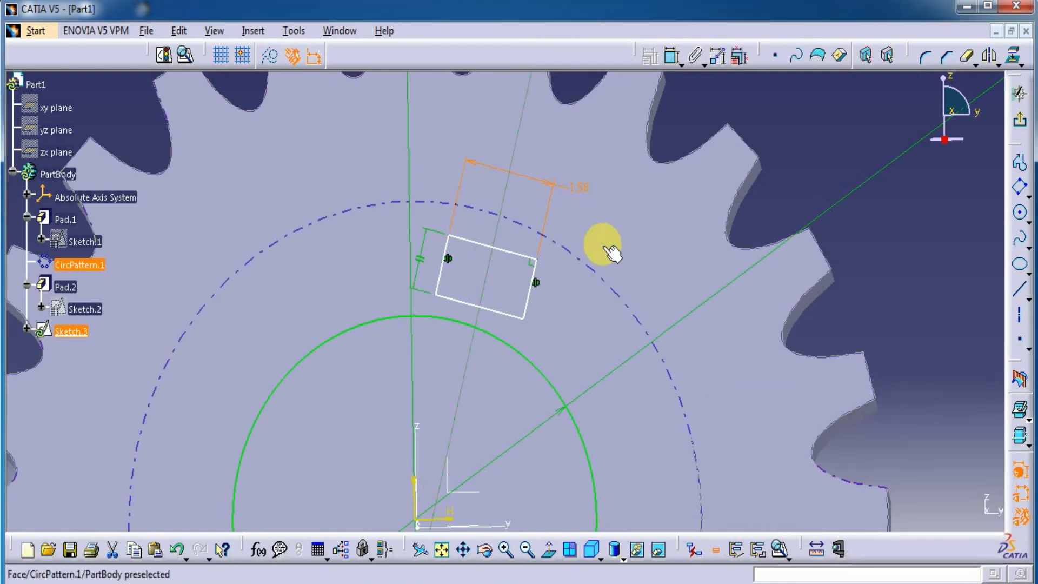
Dimension the rectangle's short side and set it to 0.75 mm.
click(536, 306)
click(671, 57)
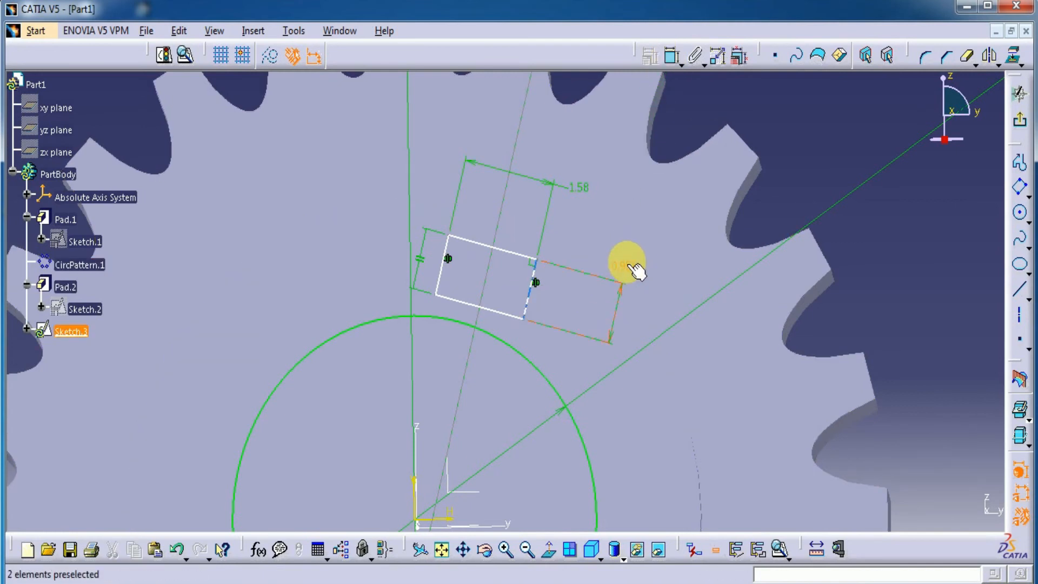
click(633, 266)
double_click(631, 267)
key(BackSpace)
text(.75)
key(Return)
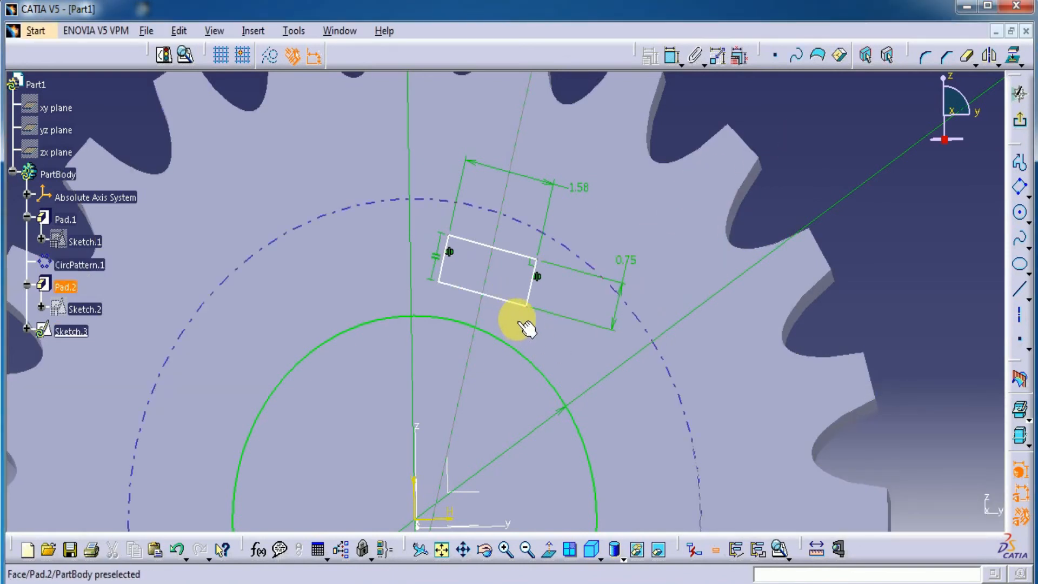
Constrain the rectangle's lower corner farther from the z axis to be coincident with the 6.35 mm circle.
click(671, 56)
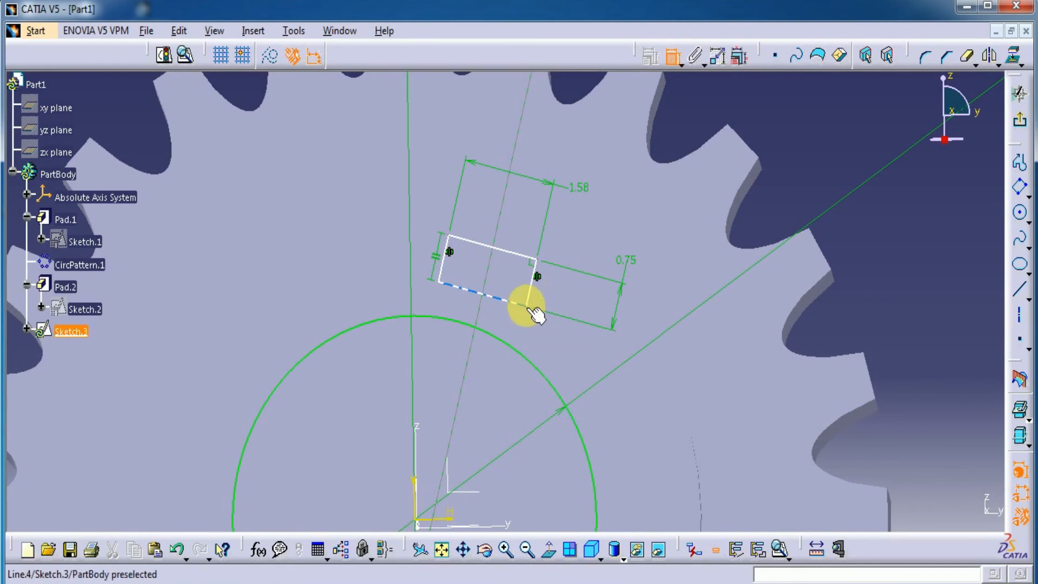
mouse_move(535, 381)
middle_down()
mouse_move(535, 248)
mouse_move(568, 326)
middle_up()
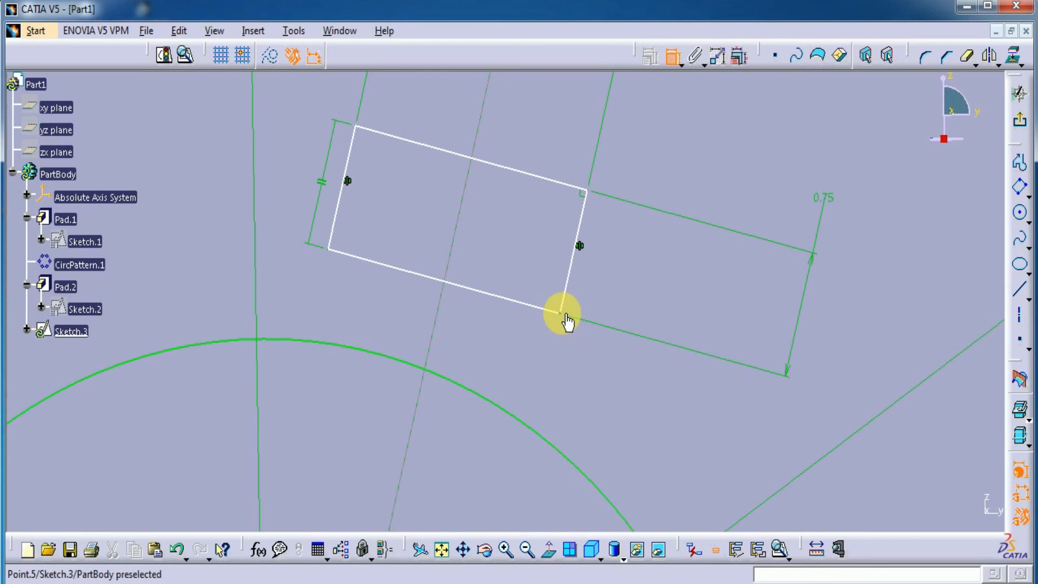
click(560, 313)
click(528, 425)
right_click(654, 401)
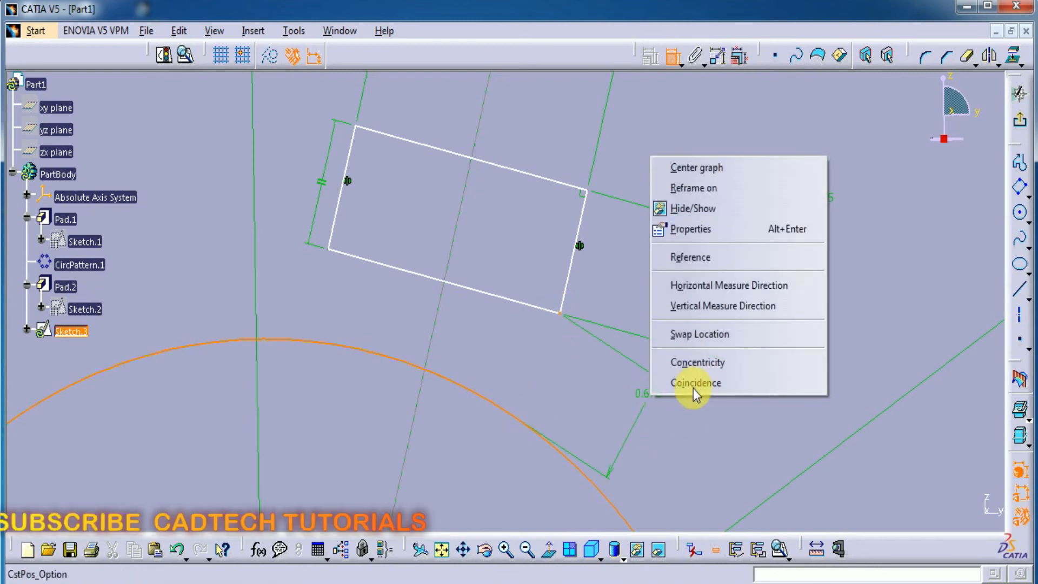
click(691, 385)
middle_drag(642, 380, 700, 337)
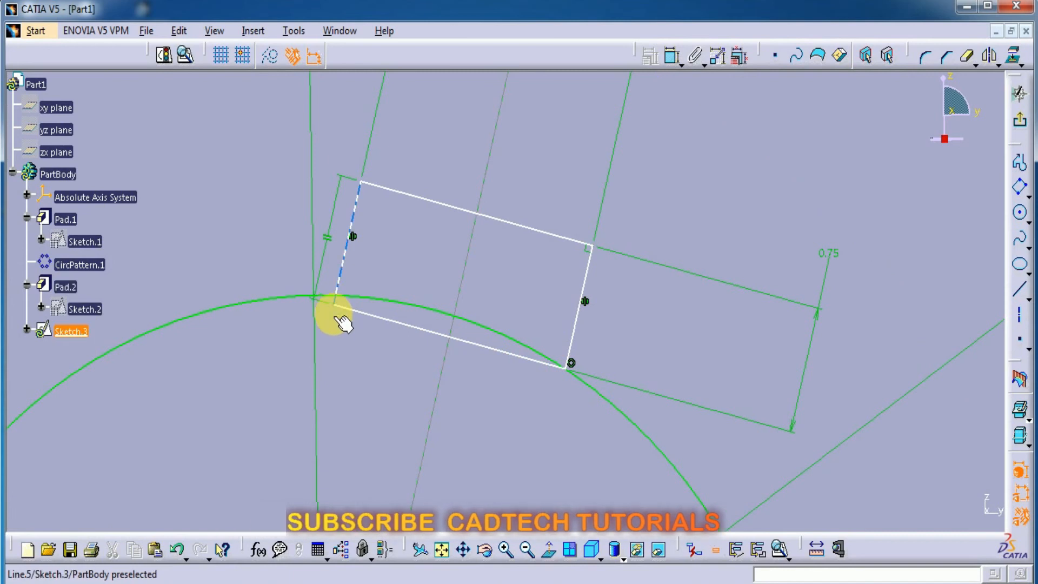
Constrain the rectangle's lower corner nearer the z axis to be coincident with the 6.35 mm circle.
click(672, 54)
click(317, 295)
right_click(356, 361)
click(389, 579)
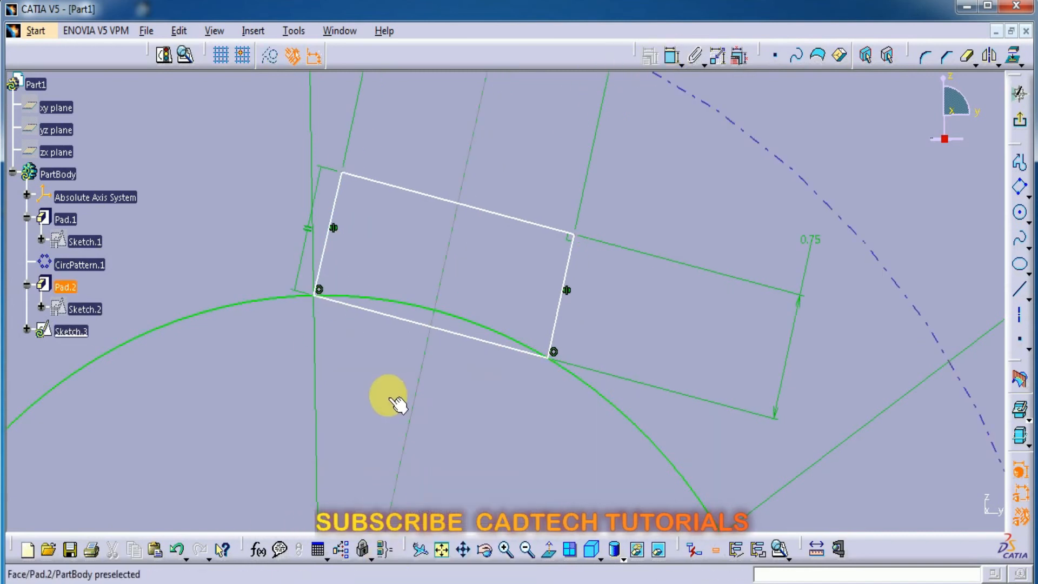
Trim away the rectangle's lower side and the circle arc across the keyway opening to form one continuous outline.
mouse_move(529, 352)
middle_down()
mouse_move(518, 457)
mouse_move(519, 389)
mouse_move(494, 308)
middle_up()
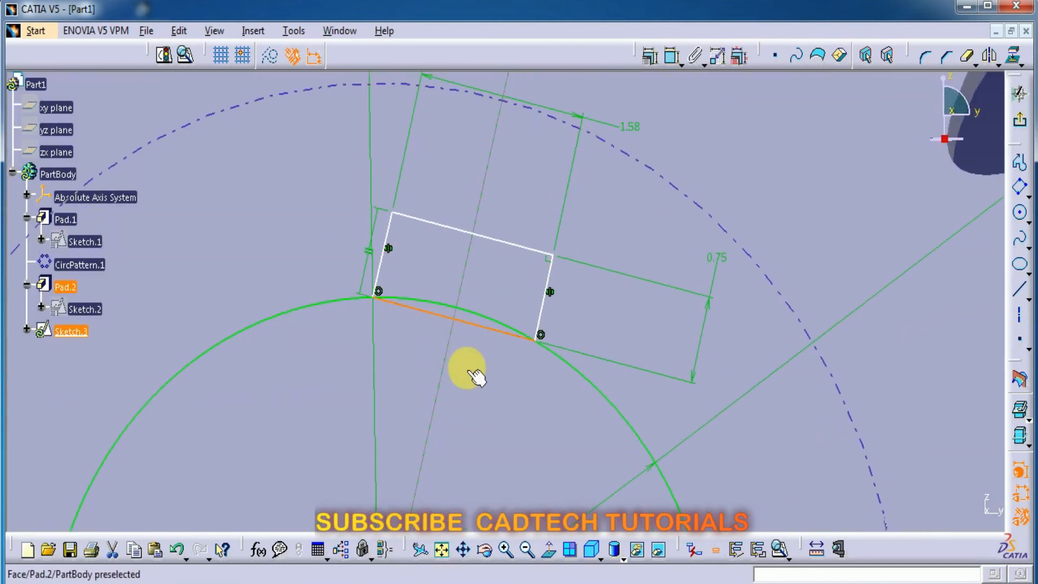
click(966, 55)
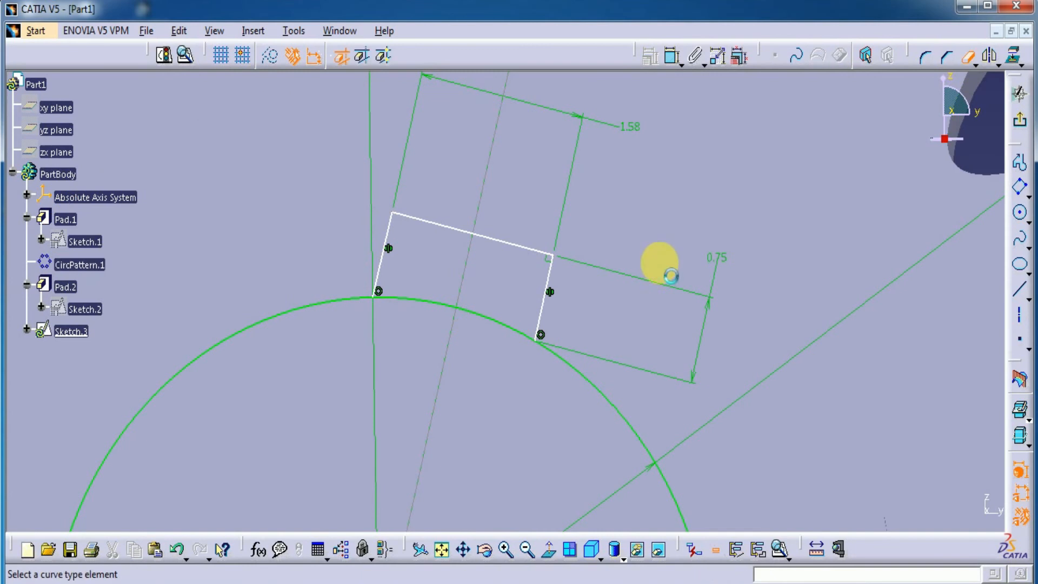
click(481, 316)
click(970, 58)
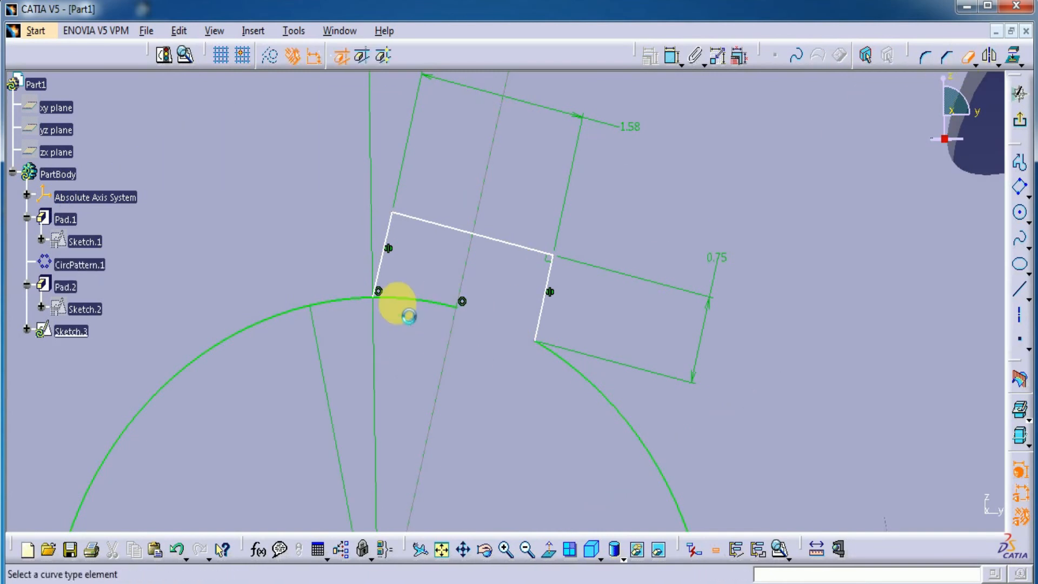
click(400, 298)
Check the bore and keyway outline with Sketch Analysis and exit the sketch.
middle_drag(654, 279, 630, 435)
middle_drag(714, 348, 671, 250)
click(184, 55)
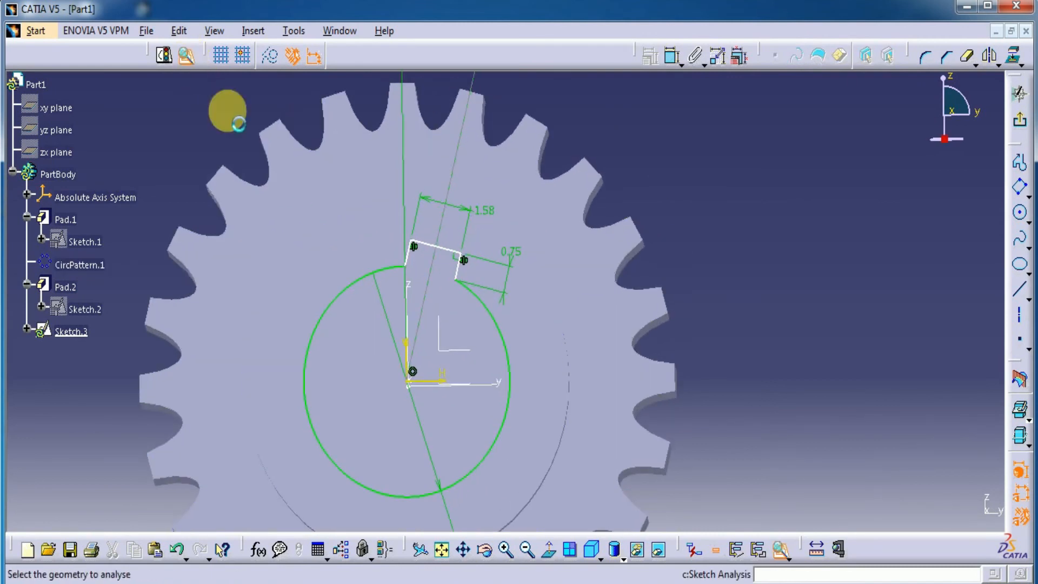
click(725, 250)
click(1001, 123)
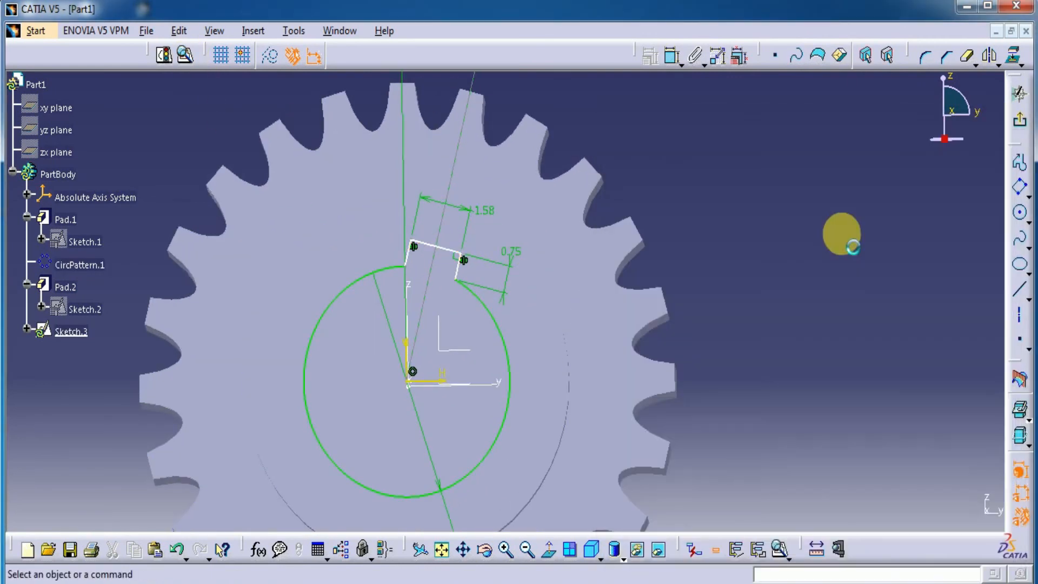
click(1010, 121)
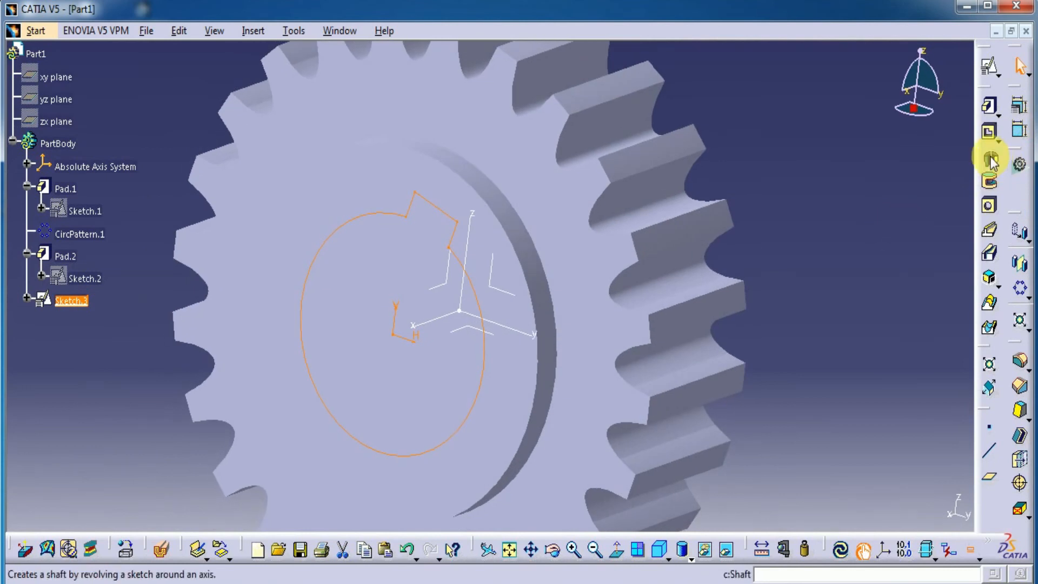
Pocket the bore and keyway profile 17 mm deep through the boss and gear.
click(989, 133)
mouse_move(901, 213)
middle_down()
mouse_move(838, 447)
mouse_move(481, 453)
middle_up()
drag(301, 340, 623, 263)
click(829, 385)
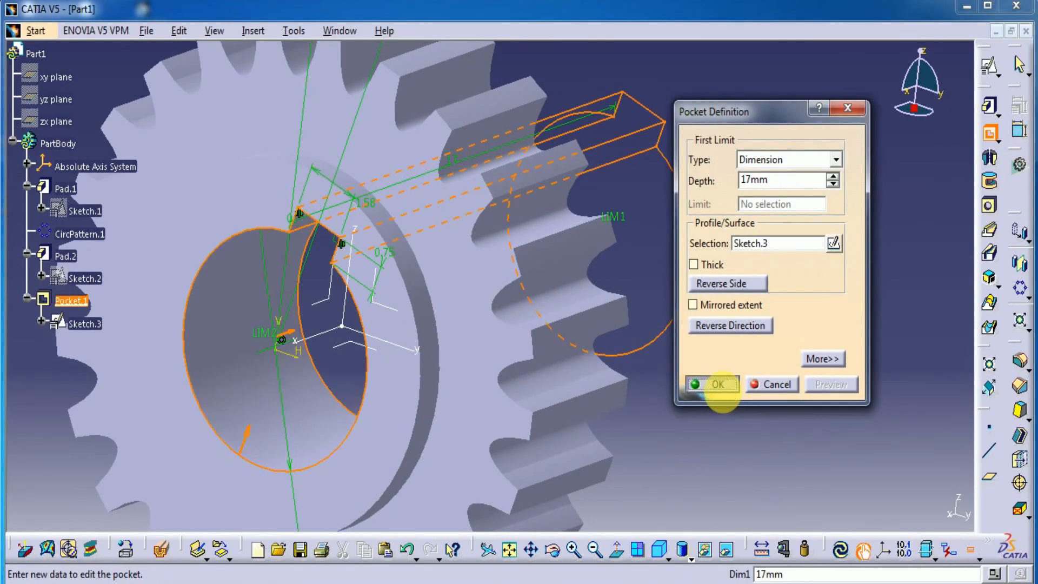
click(717, 384)
middle_drag(720, 277, 541, 400)
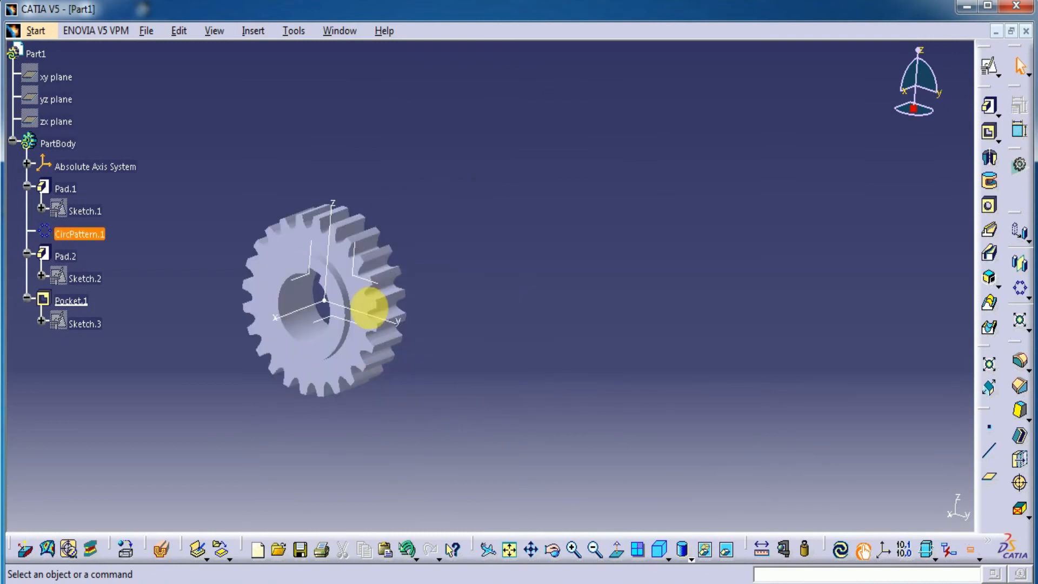
Create a positioned sketch on the yz plane of the absolute axis system.
click(361, 278)
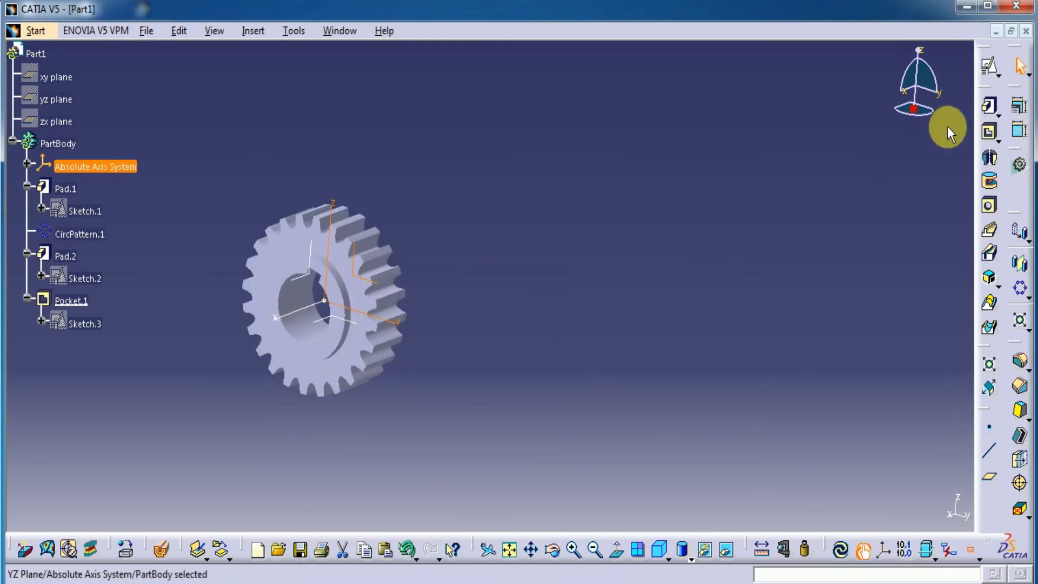
click(989, 67)
click(839, 336)
middle_drag(578, 417, 621, 351)
Sketch an inclined line centred on the origin and passing through the keyway, and convert it to a construction element.
click(1005, 296)
click(204, 63)
middle_click(402, 366)
click(378, 431)
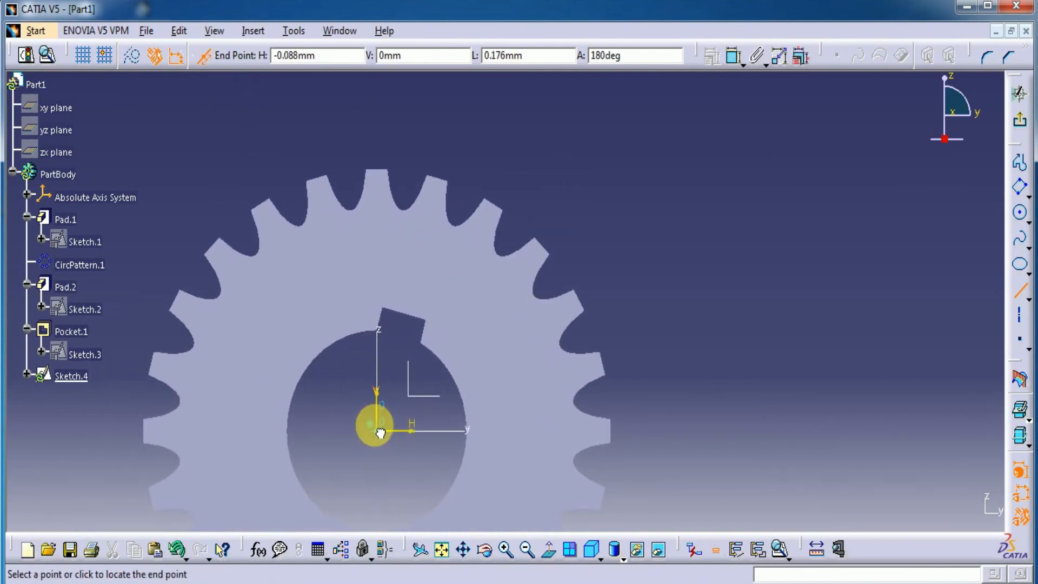
click(445, 131)
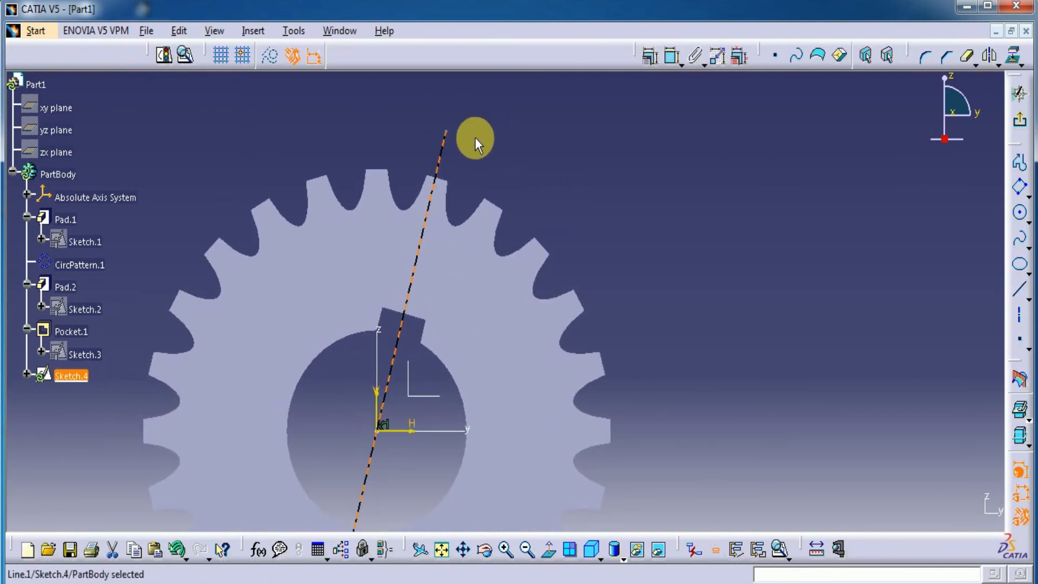
click(271, 56)
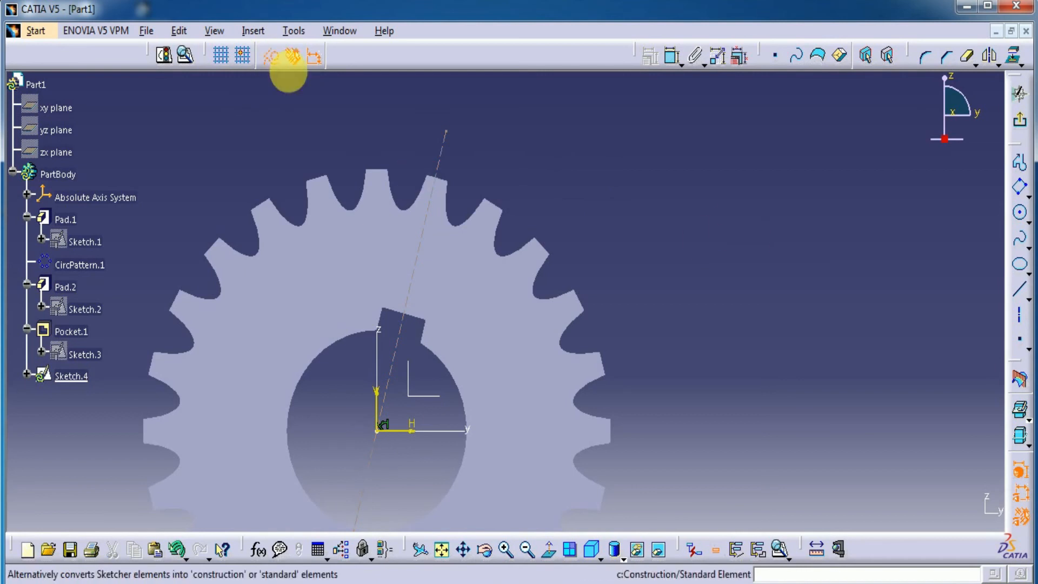
Dimension the angle between the inclined line and the vertical axis, set it to 15°, and exit the sketch.
click(672, 55)
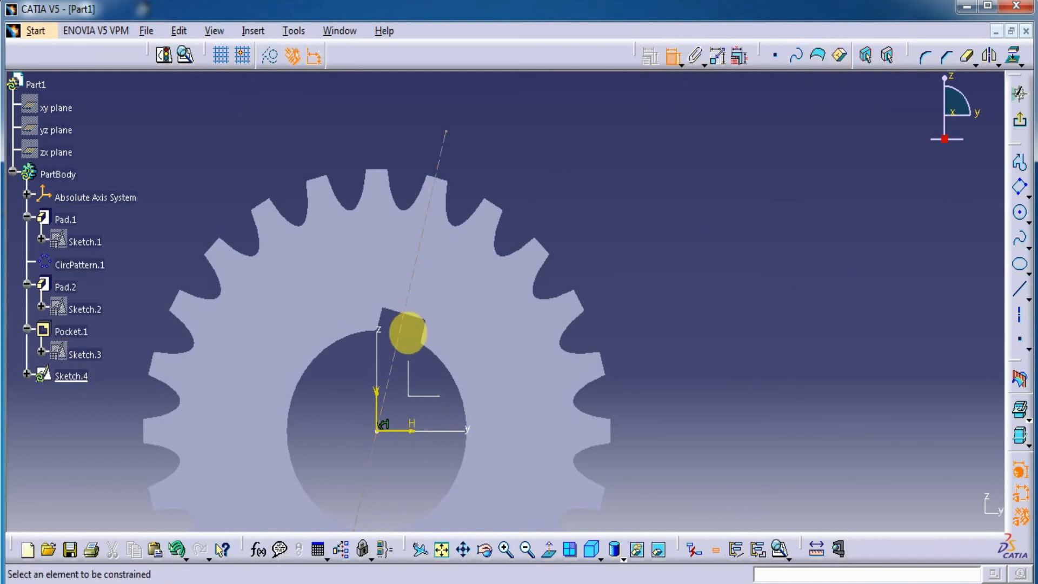
click(386, 388)
click(378, 387)
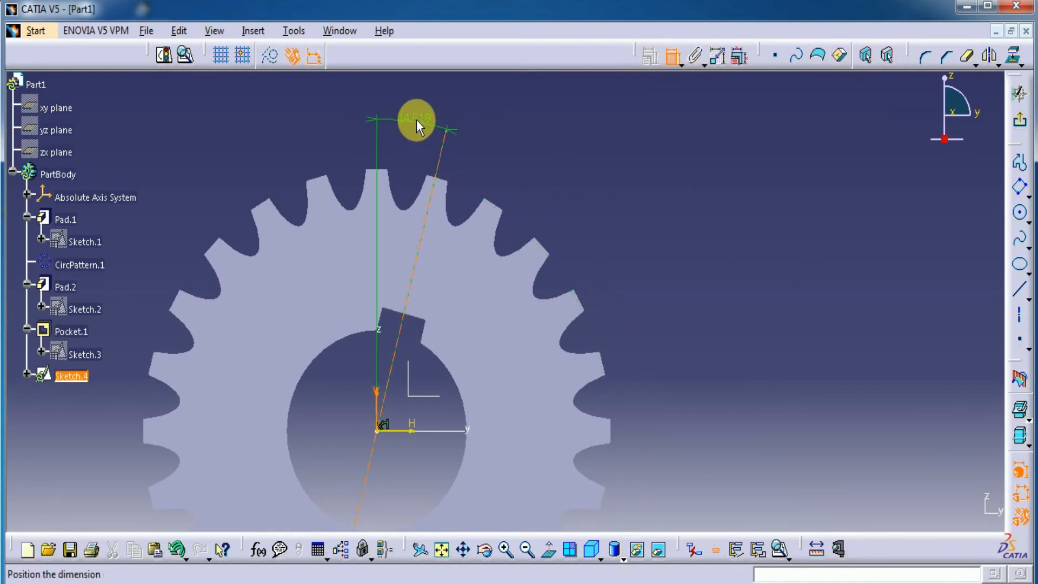
text(15)
click(419, 120)
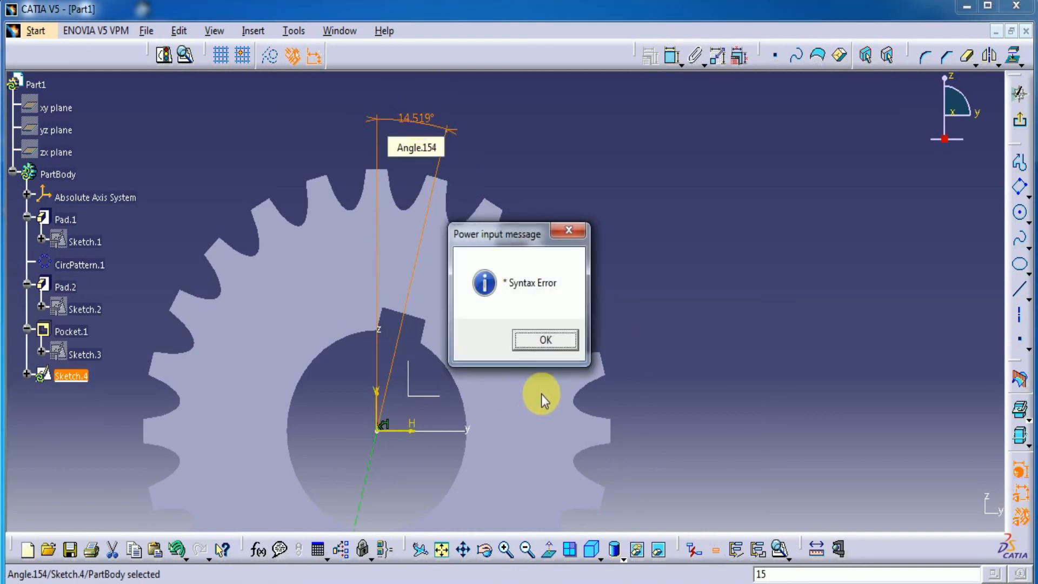
click(556, 339)
double_click(414, 117)
text(15)
key(Return)
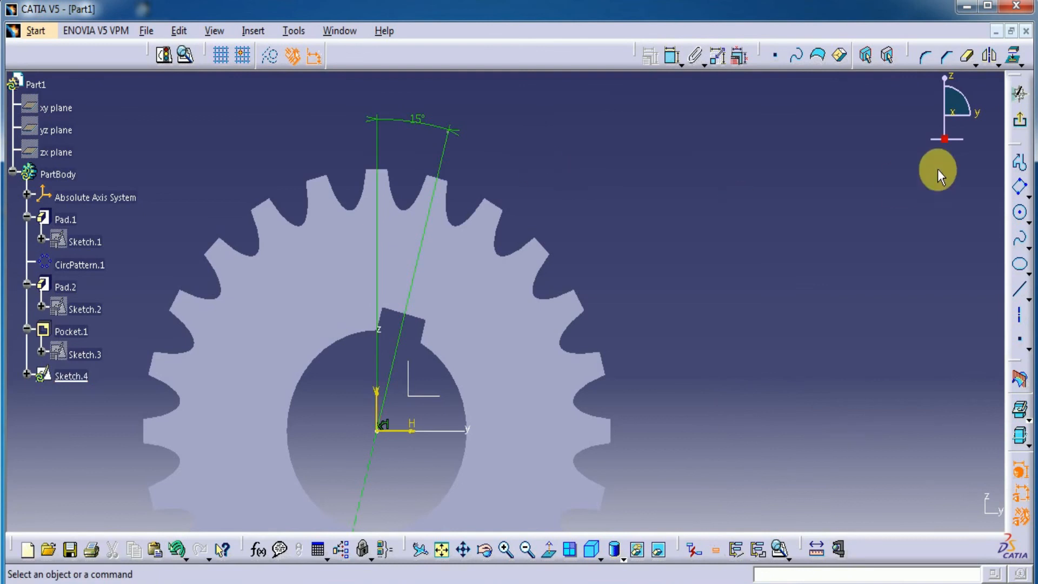
click(1016, 125)
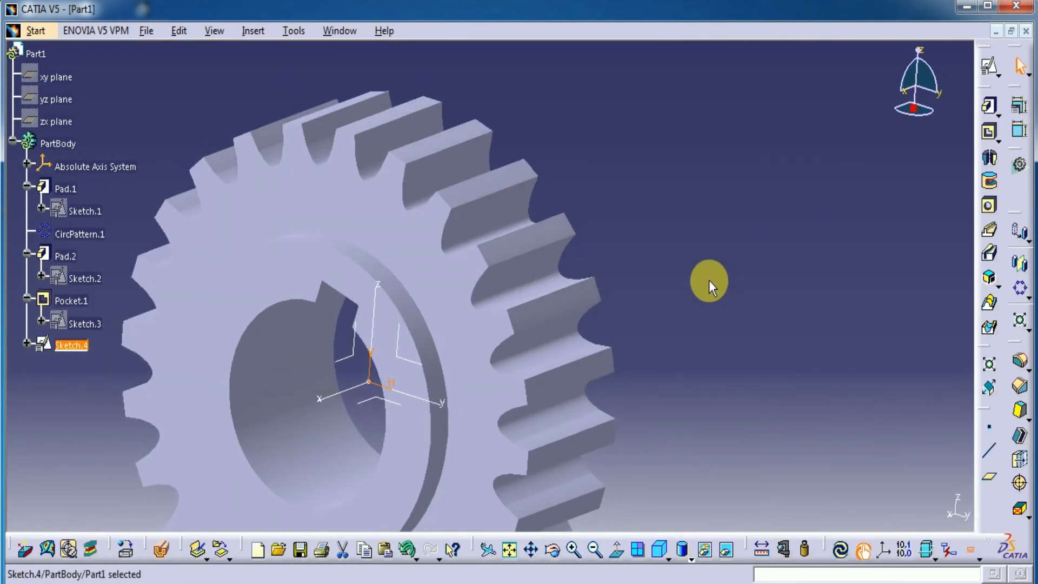
Reopen the inclined line's sketch, convert the line back to a standard element, and exit the sketch.
double_click(70, 345)
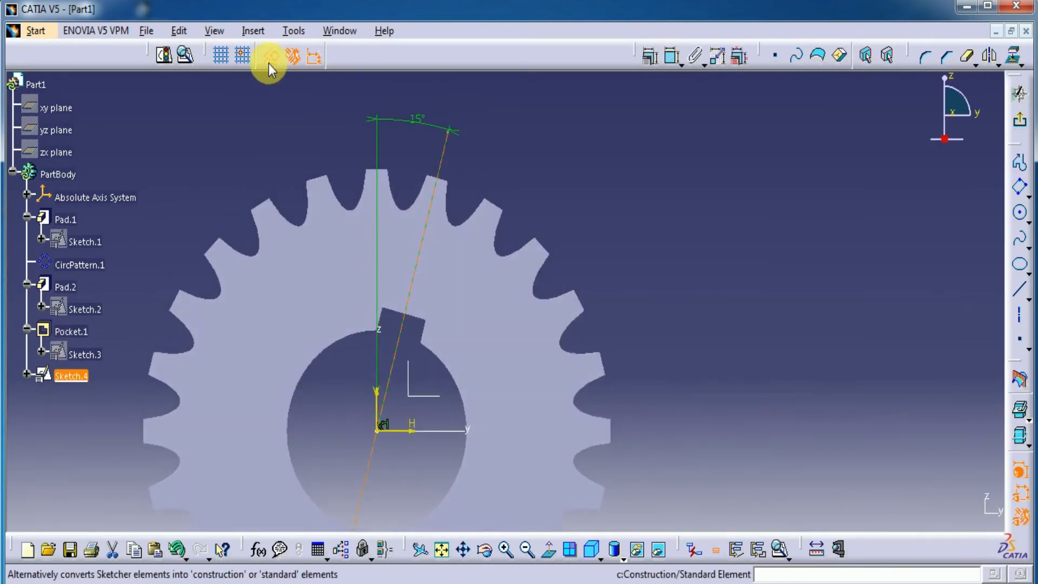
click(270, 55)
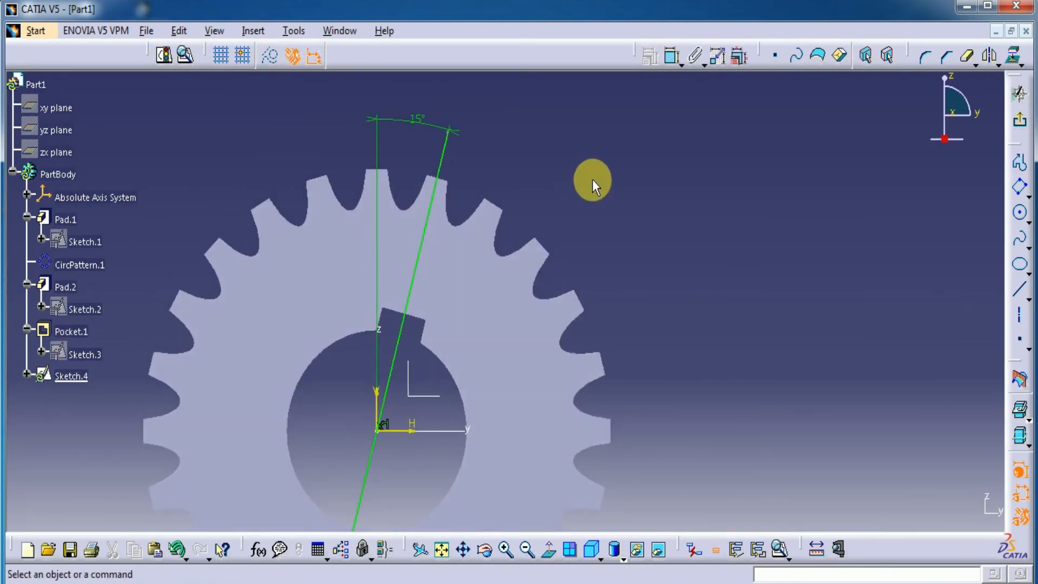
click(1019, 120)
Create a positioned sketch on the xy plane with H reversed and draw a small circle centred on the origin.
click(381, 403)
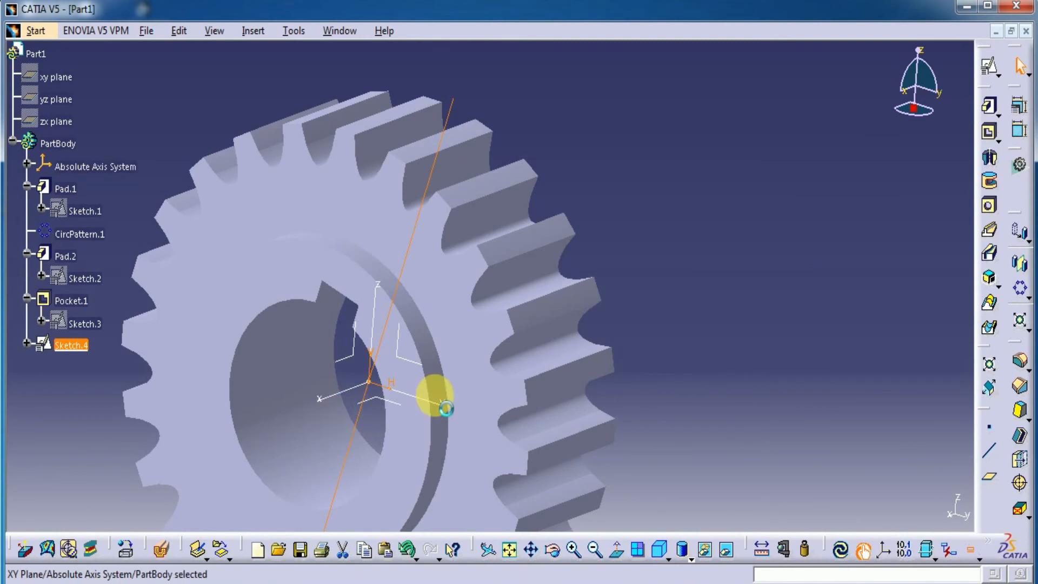
click(988, 67)
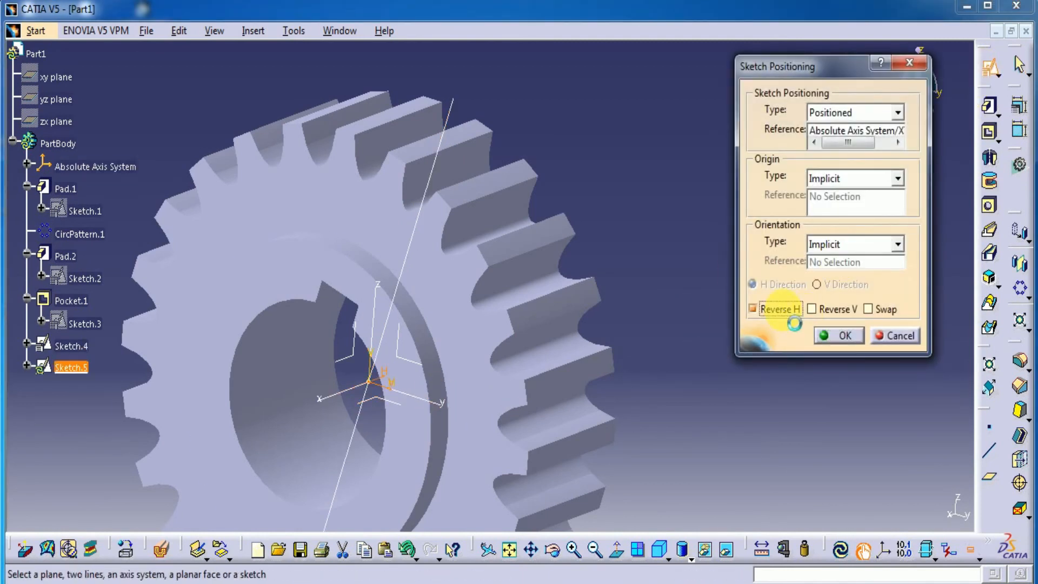
click(845, 338)
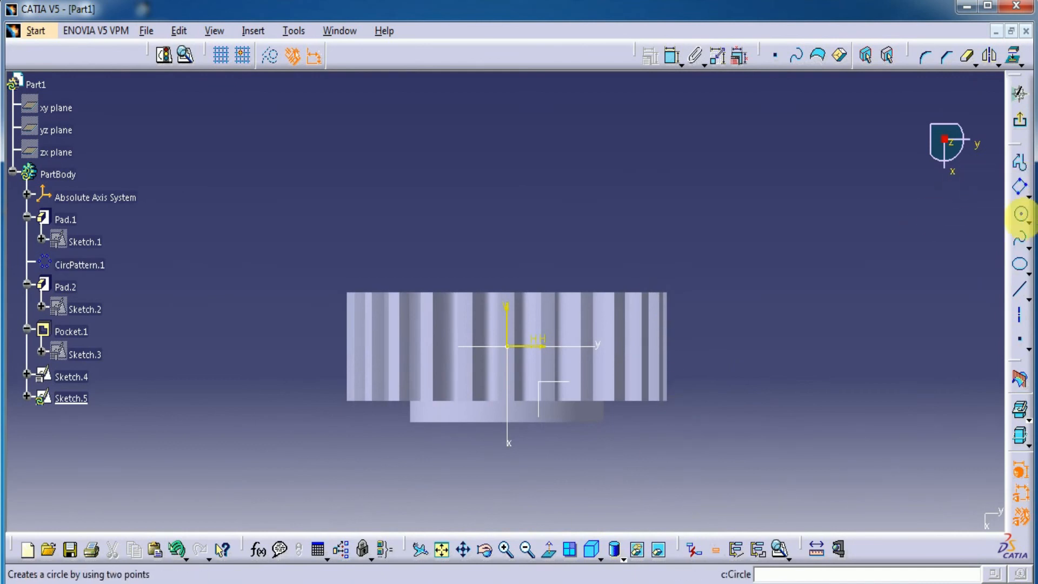
click(1019, 213)
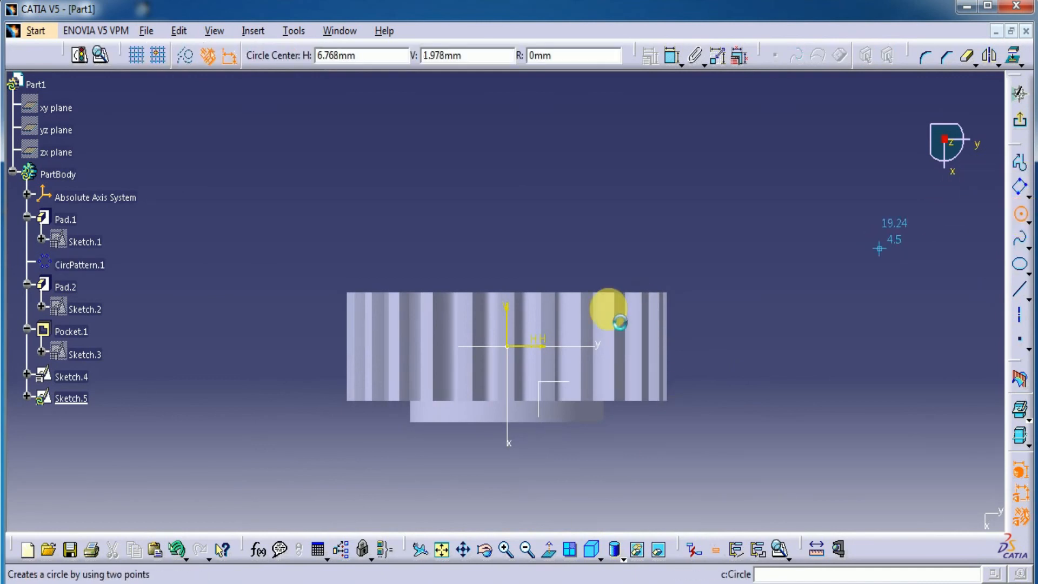
click(512, 349)
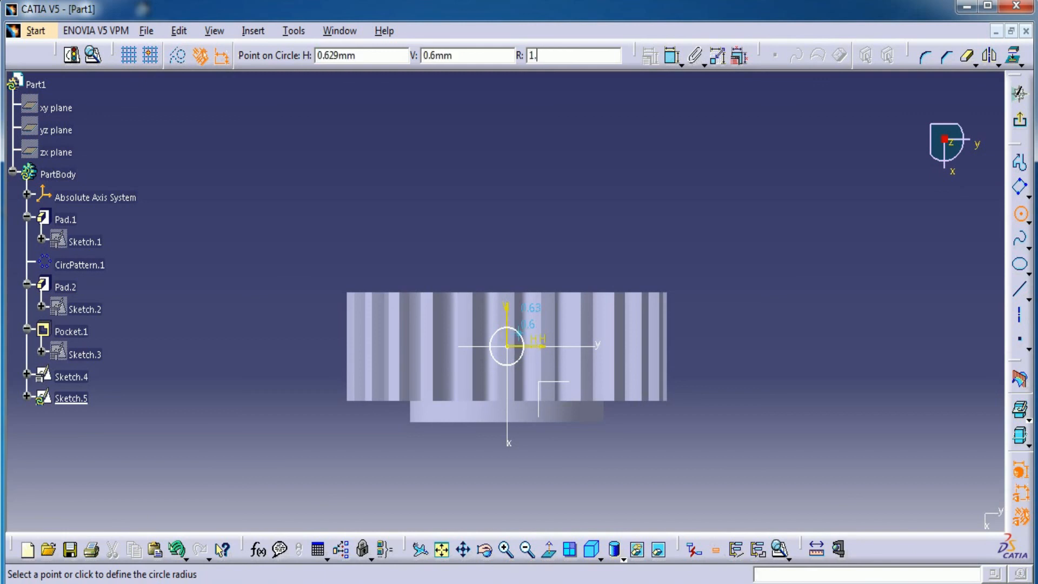
click(535, 341)
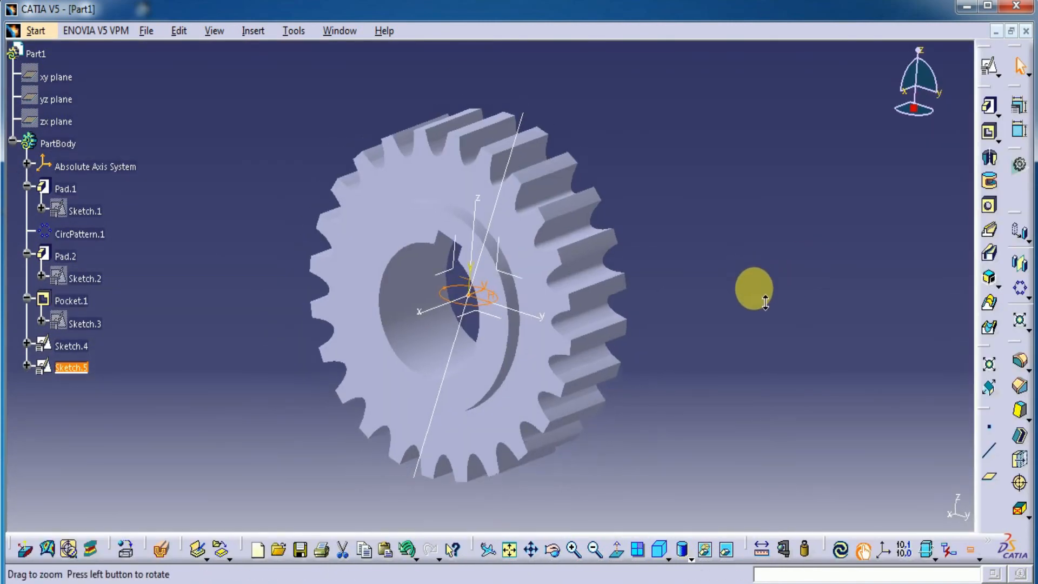
Start a pocket from the small circle's sketch and set its direction along the 15° inclined line.
click(989, 132)
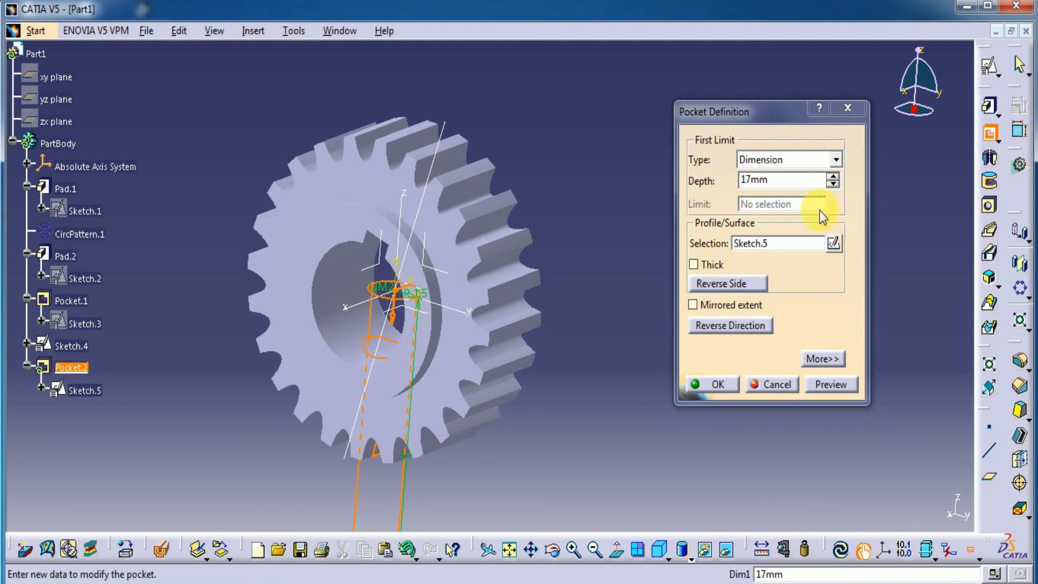
click(822, 359)
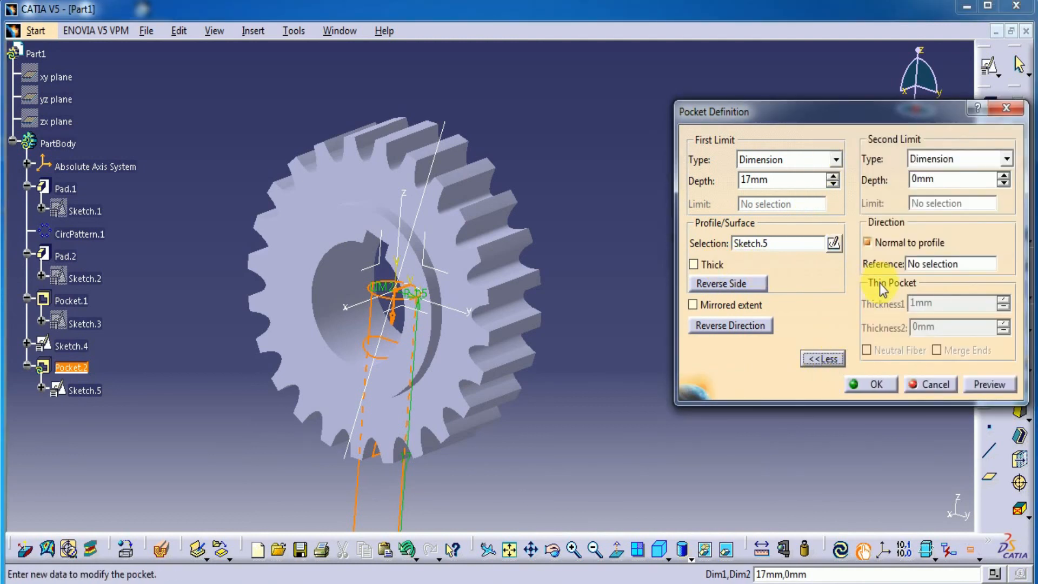
click(923, 265)
click(444, 140)
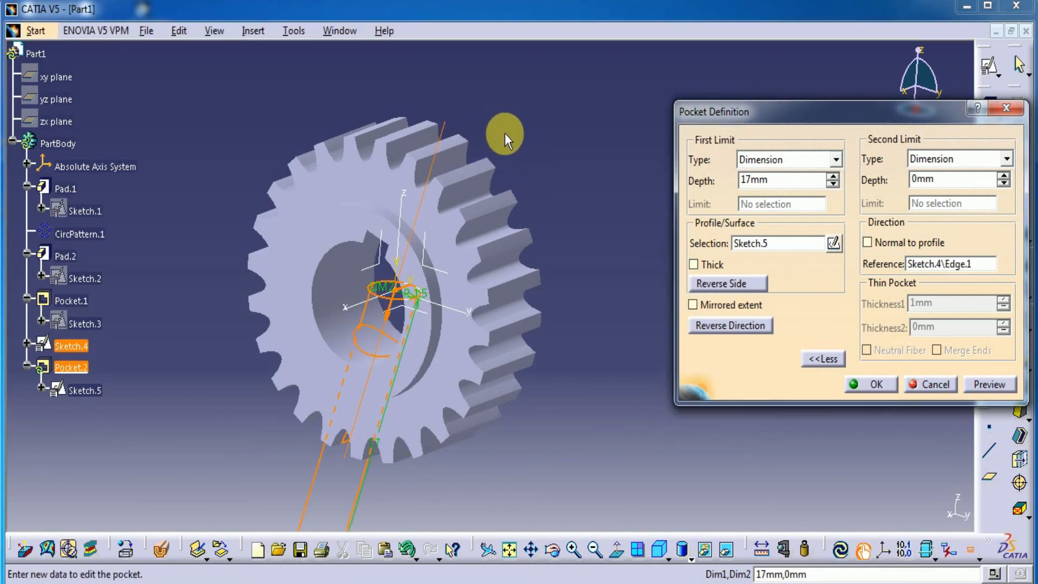
mouse_move(613, 254)
middle_down()
mouse_move(552, 241)
mouse_move(547, 309)
middle_up()
Set the pocket's first limit depth to 10 mm, preview it, and complete the pocket.
double_click(754, 180)
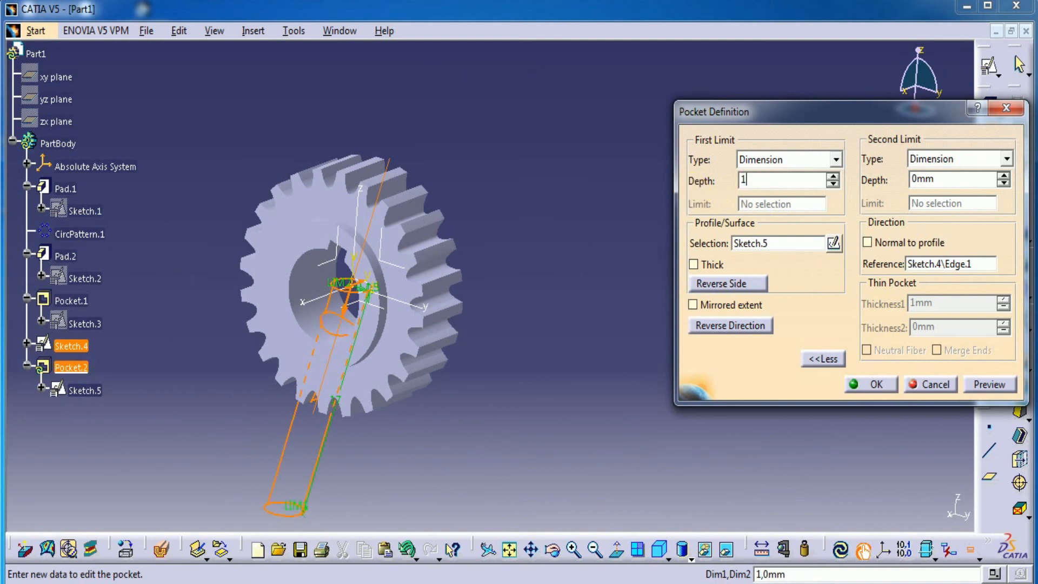
click(913, 179)
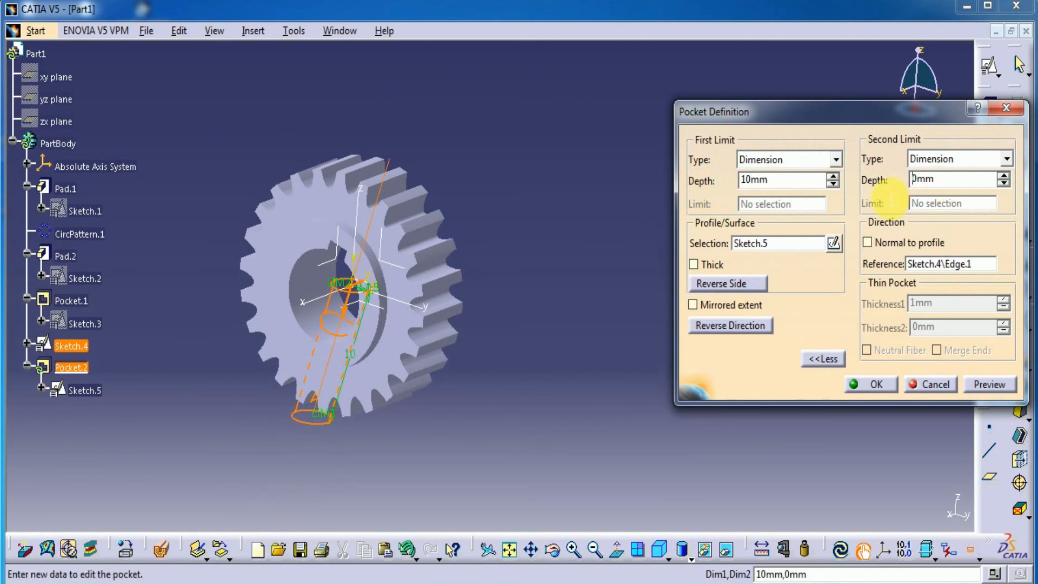
click(982, 385)
click(871, 384)
Face the gear from the front and hide the sketch containing the inclined line.
middle_drag(567, 389, 413, 186)
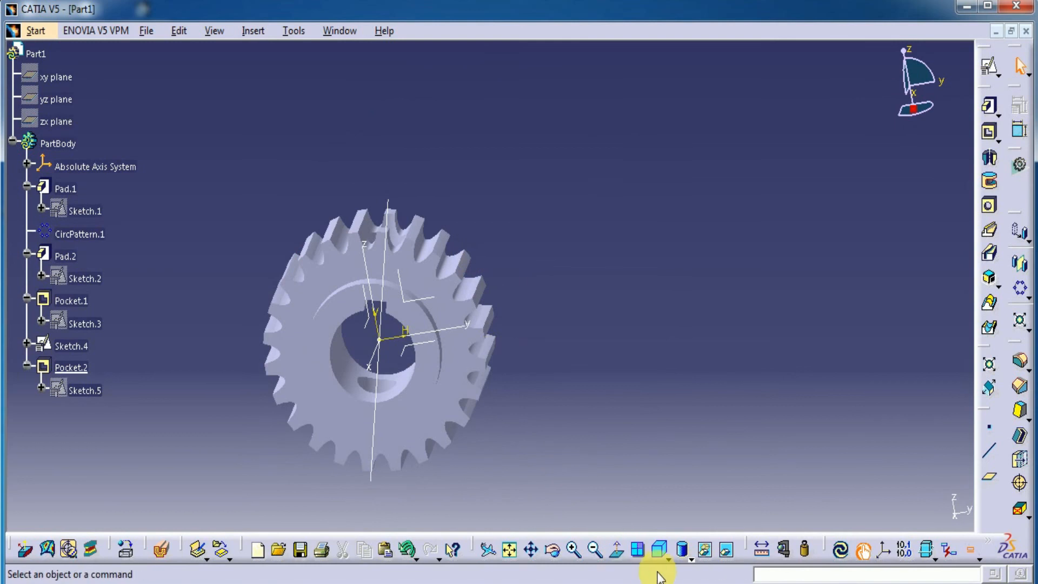
click(691, 559)
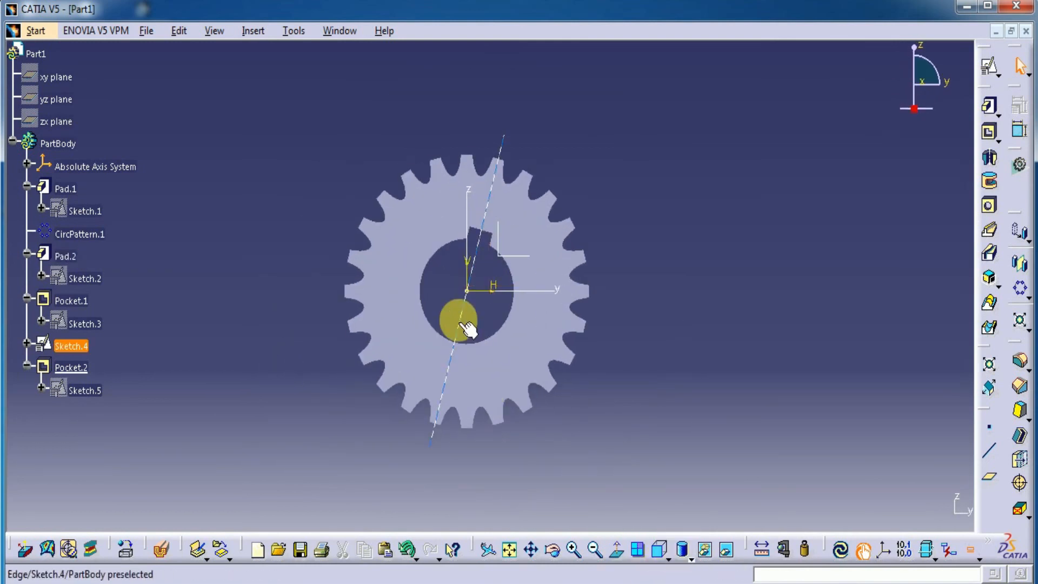
right_click(468, 327)
click(503, 392)
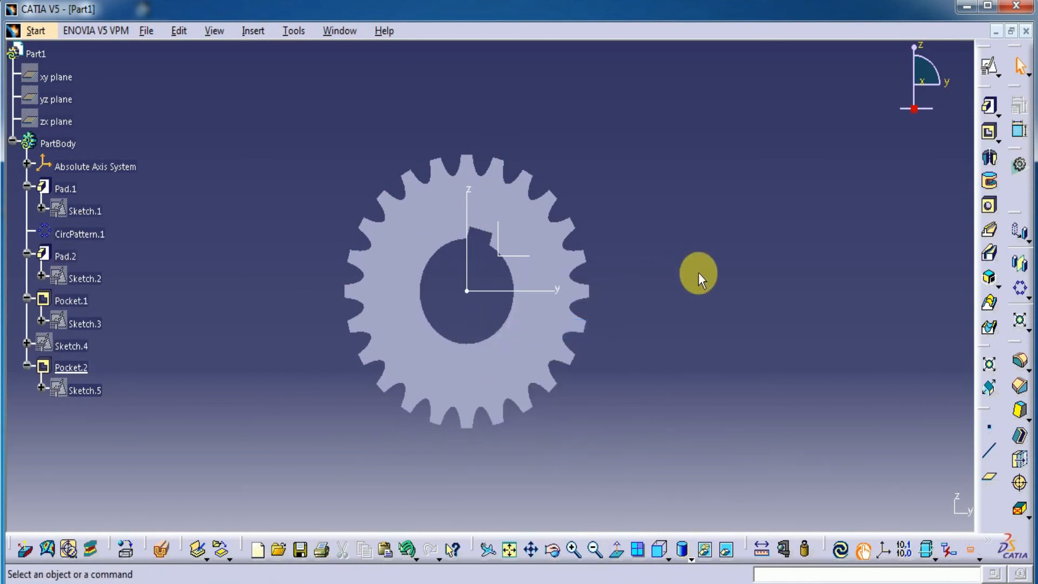
Display the gear in wireframe to examine the inclined hole's path through the bore and rim.
click(668, 559)
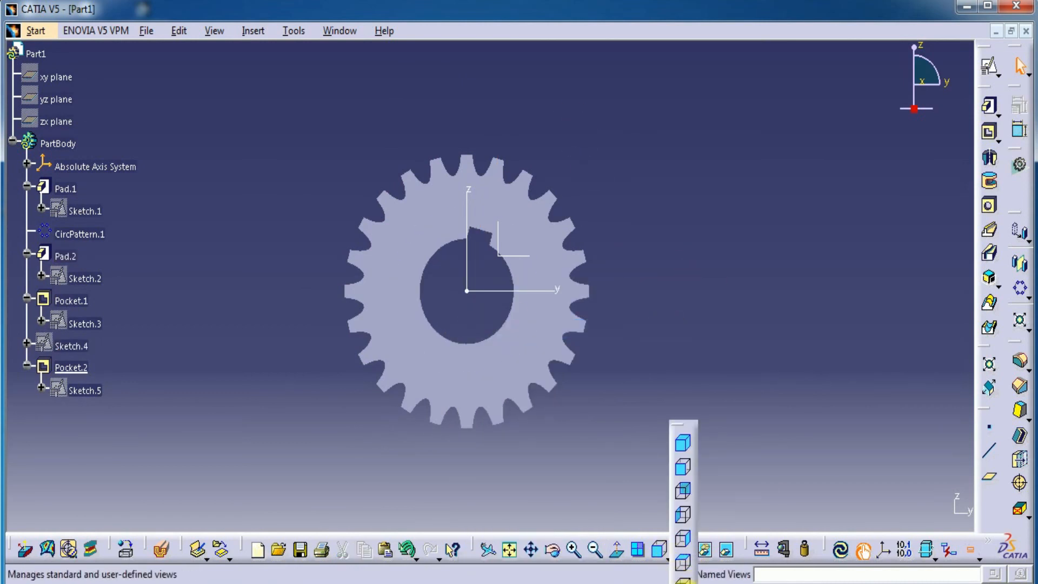
click(686, 557)
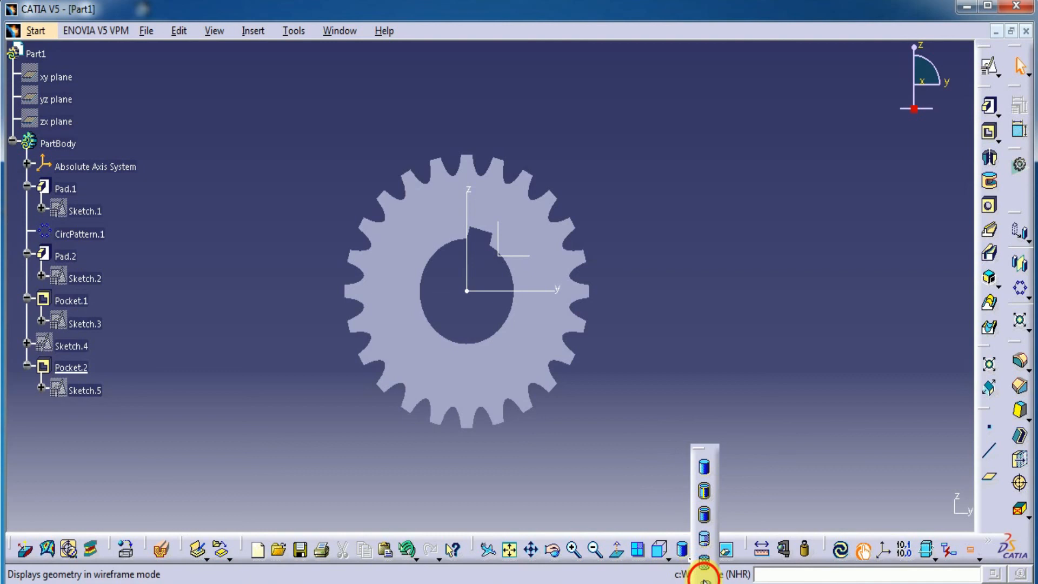
click(704, 578)
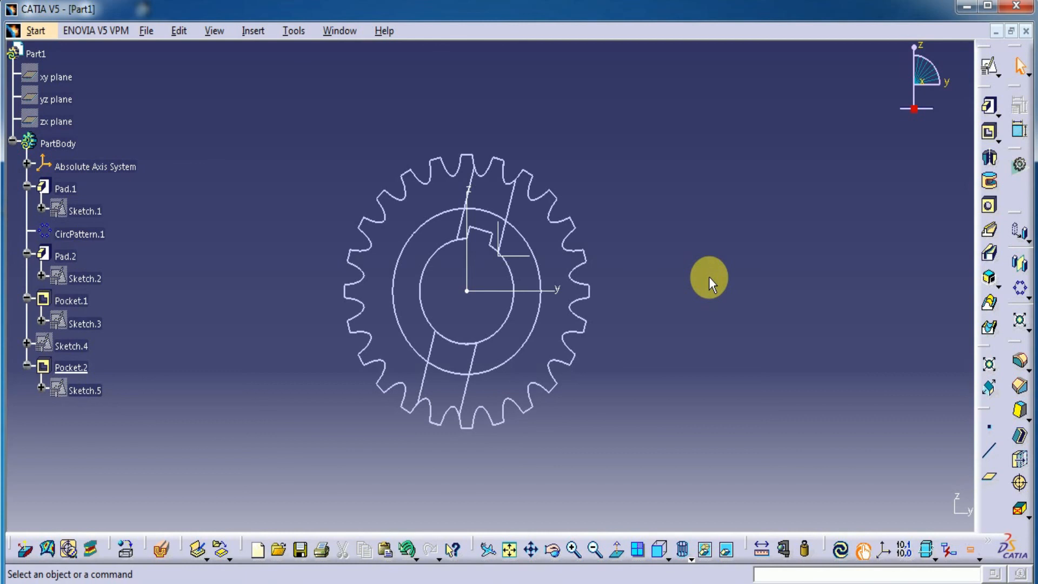
Display the gear shaded with edges in an angled 3D view and collapse the PartBody branch in the tree.
click(692, 560)
click(703, 498)
mouse_move(730, 363)
middle_down()
mouse_move(607, 261)
mouse_move(600, 281)
middle_up()
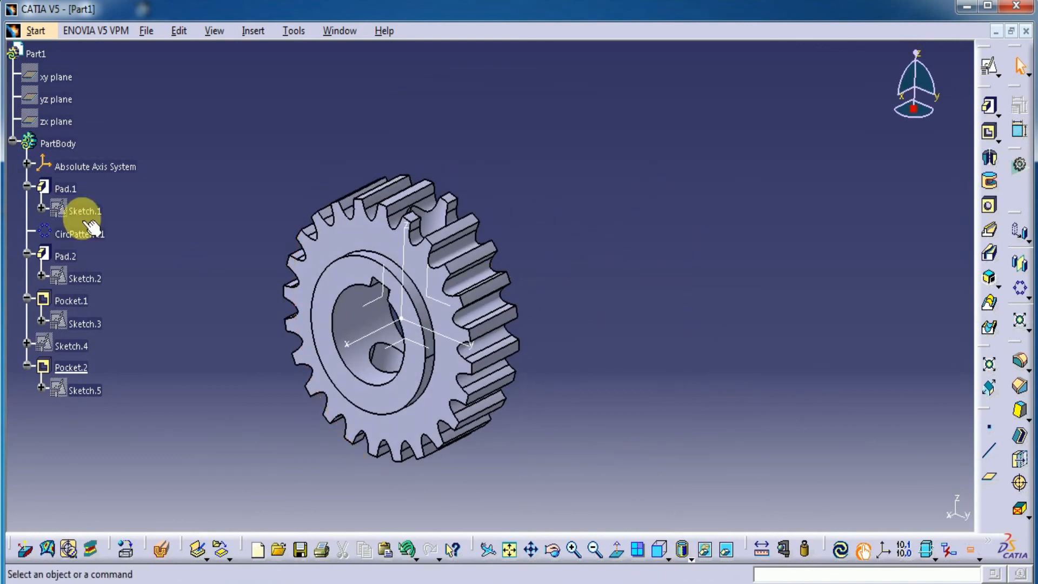
click(12, 141)
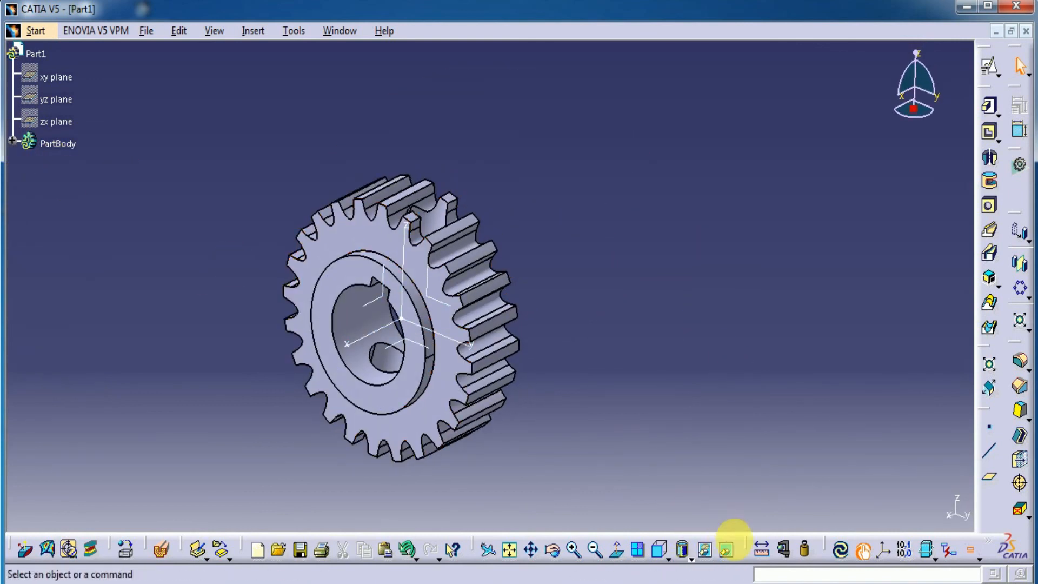
middle_drag(620, 366, 657, 384)
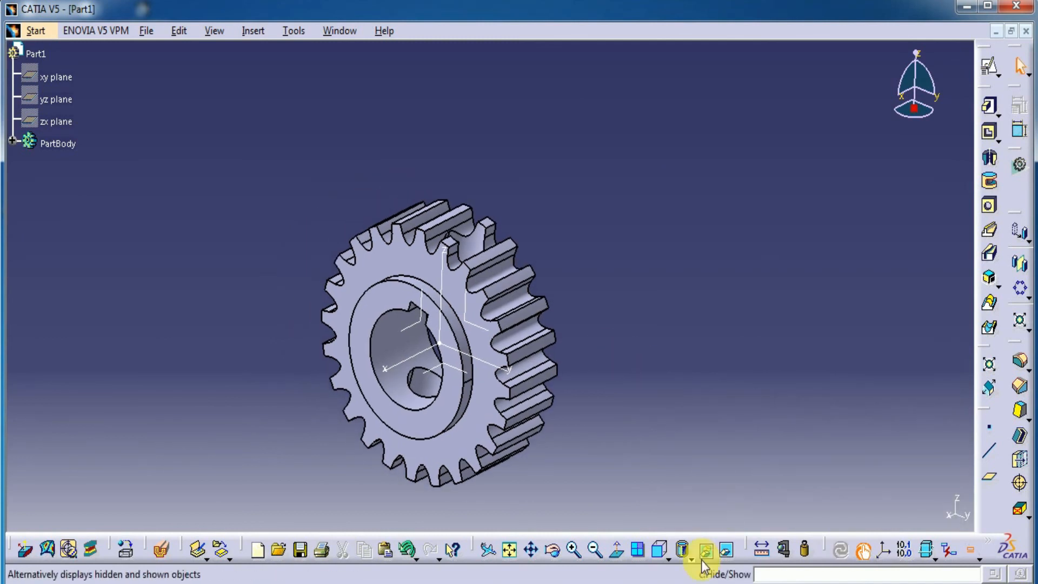
Switch the gear's display to plain Shading (SHD) without edges and centre it in the view.
click(692, 560)
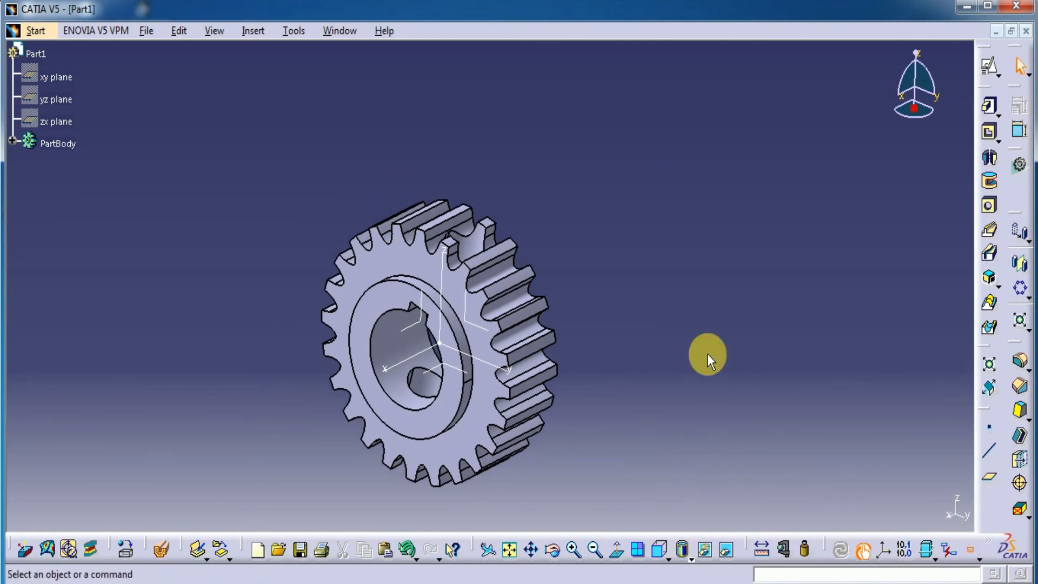
click(691, 560)
click(699, 514)
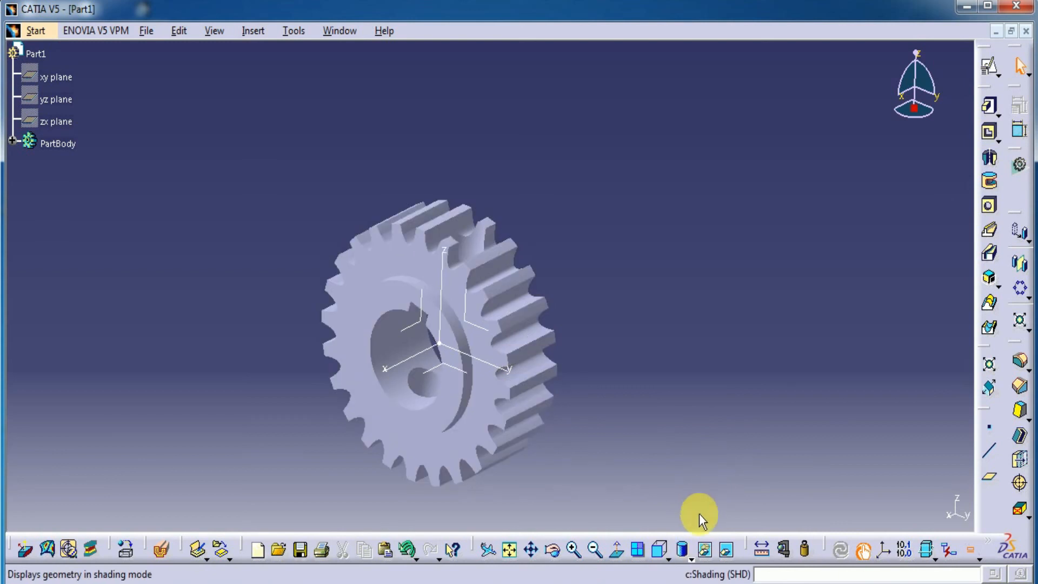
middle_drag(666, 416, 681, 405)
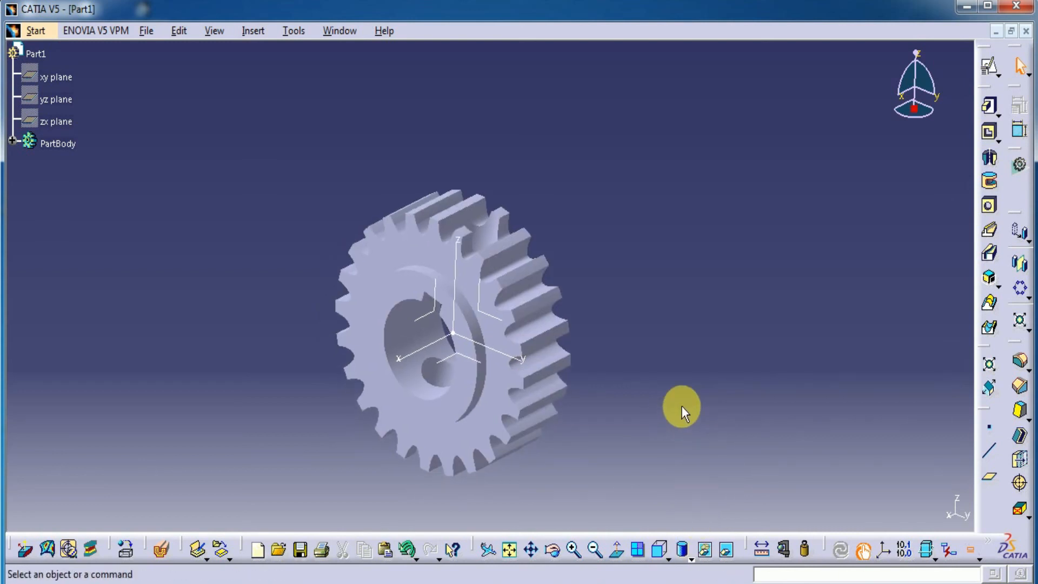